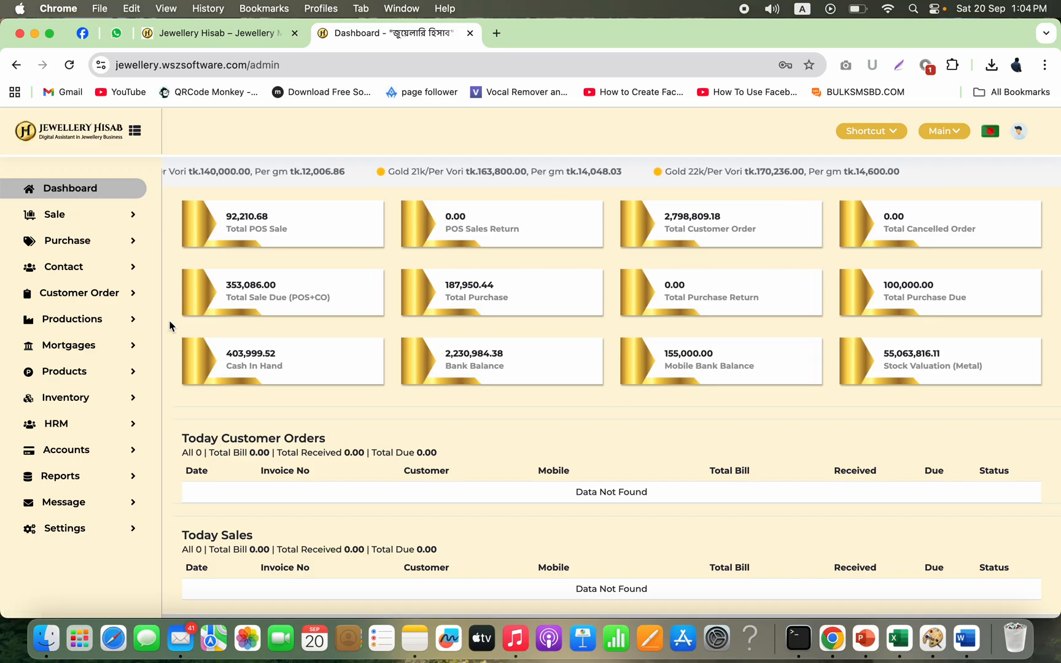
Step: Open the New Order form for customer orders
click(108, 298)
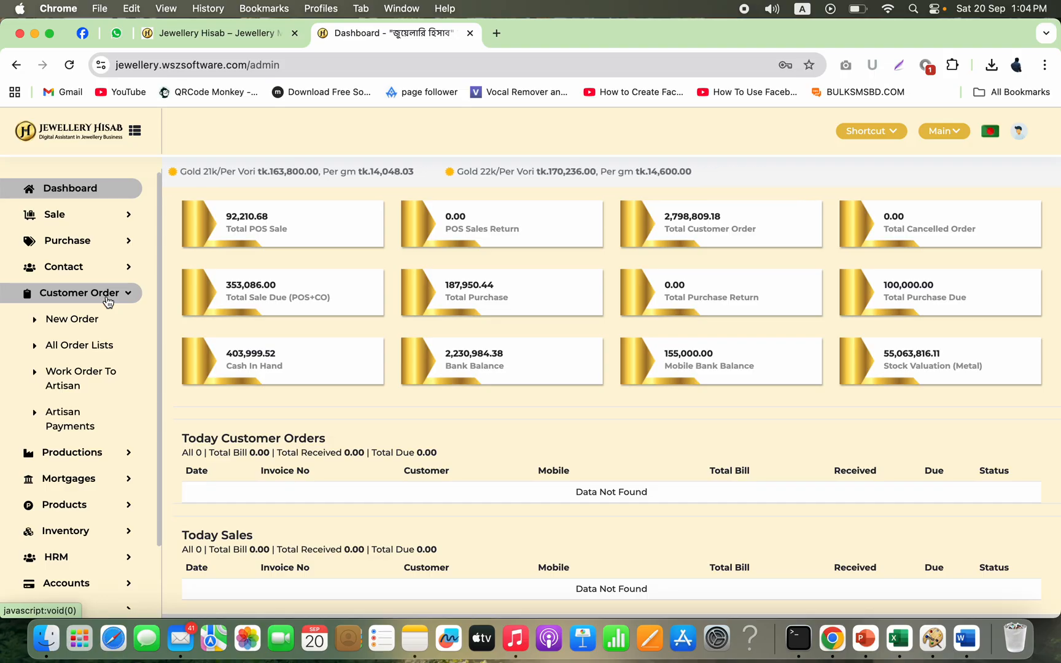
click(92, 326)
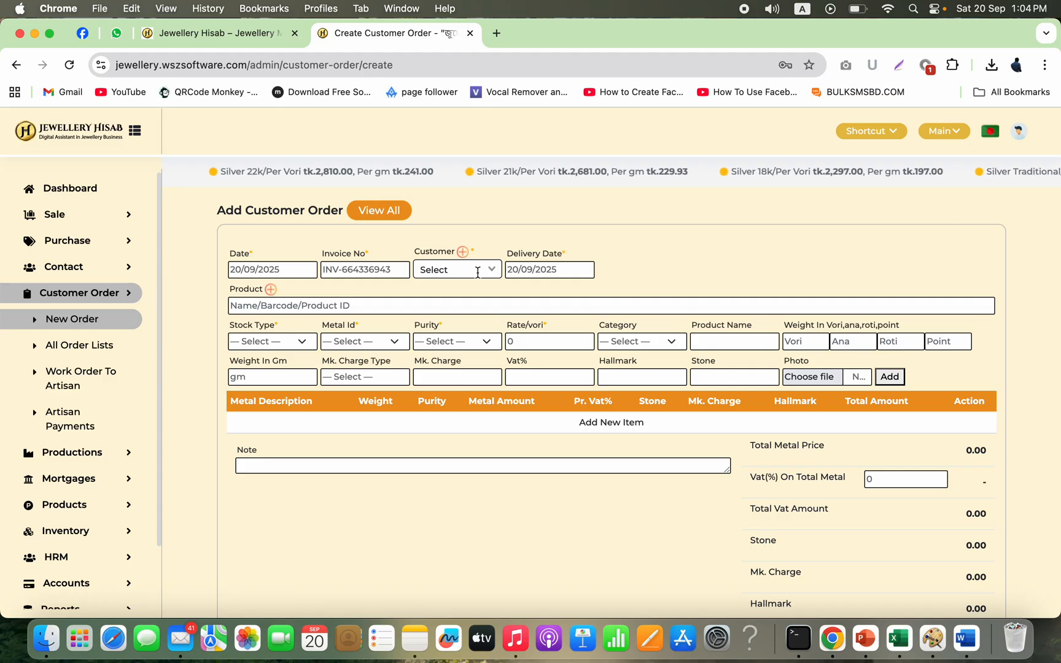
Step: Select an existing customer from the customer list for the order
click(463, 252)
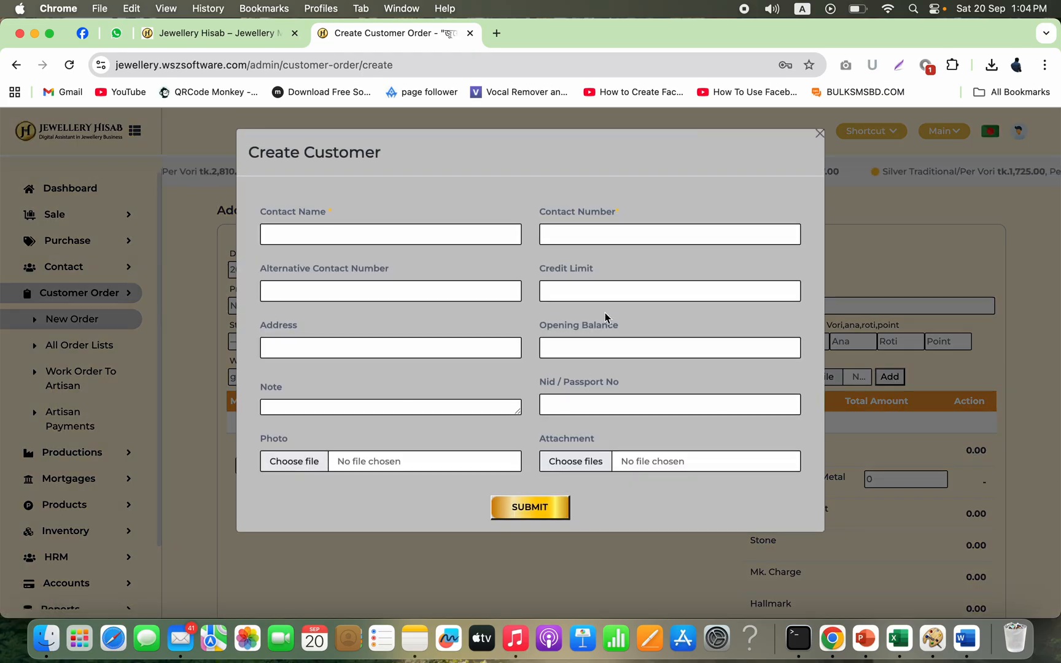
click(820, 134)
click(458, 270)
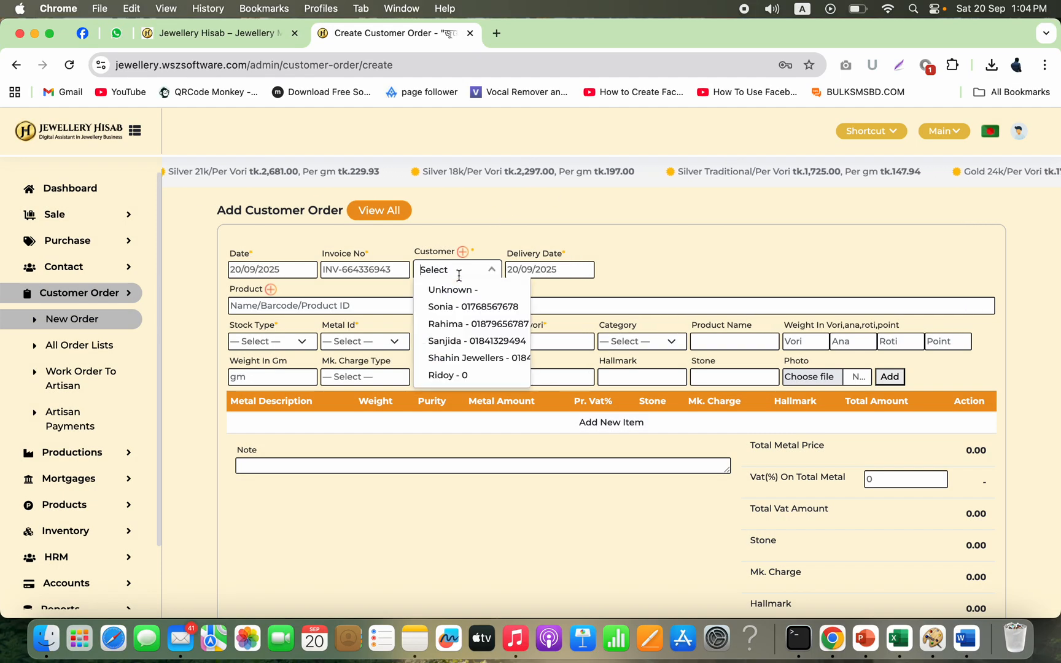
click(470, 341)
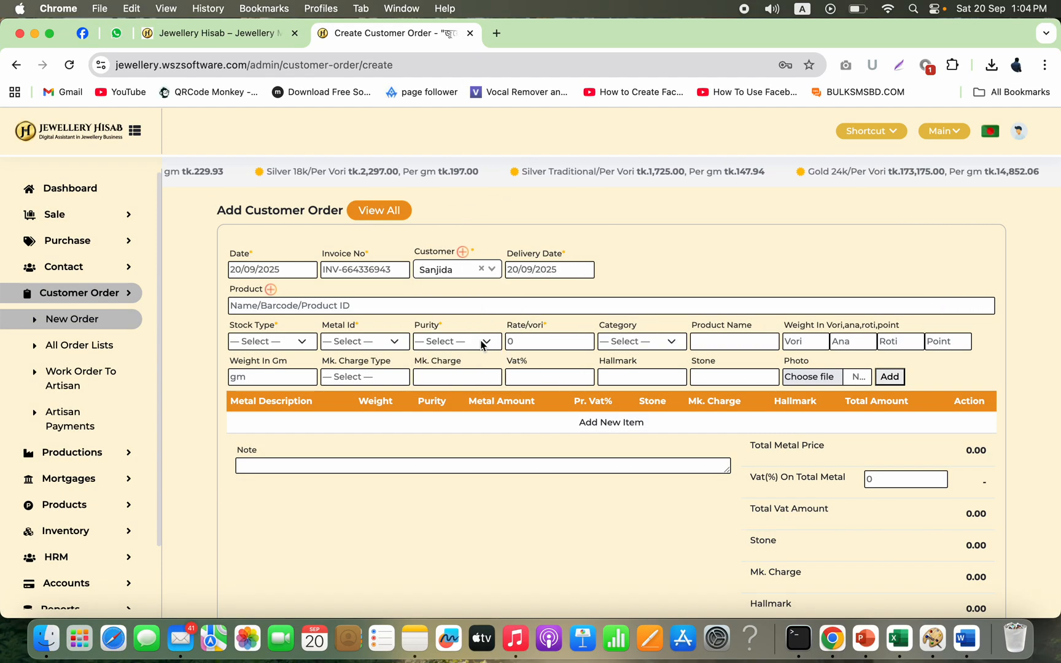
click(465, 272)
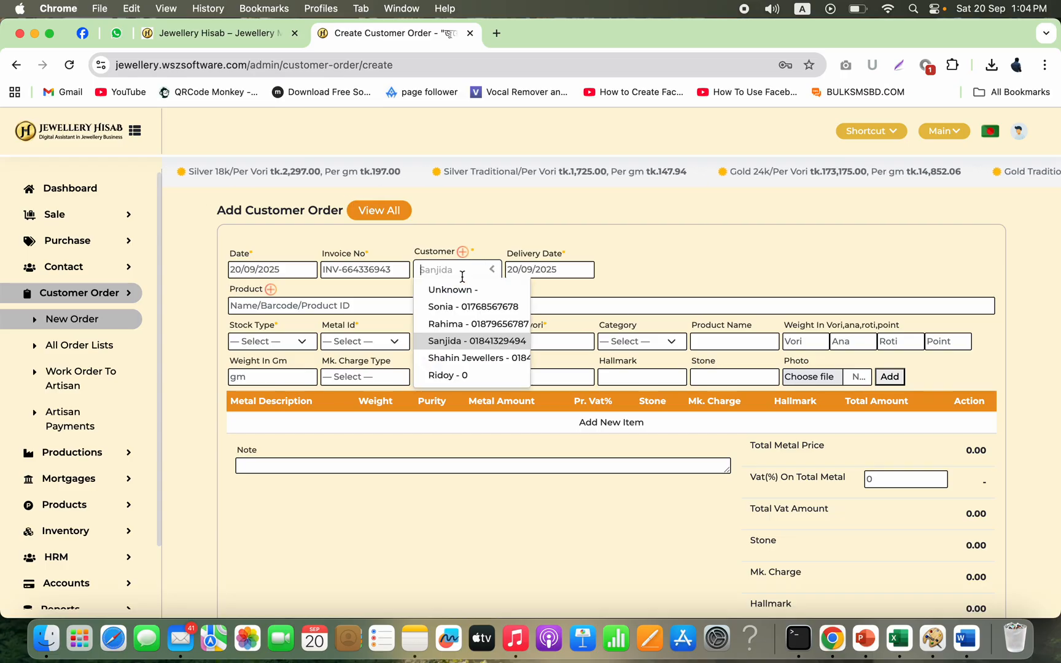
click(601, 243)
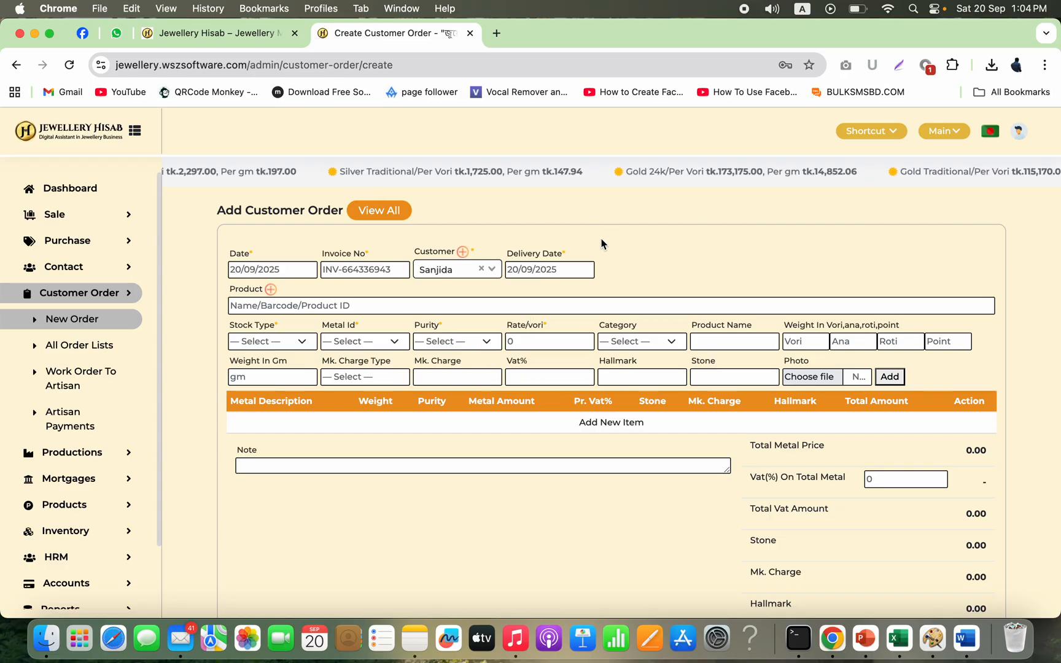
click(460, 272)
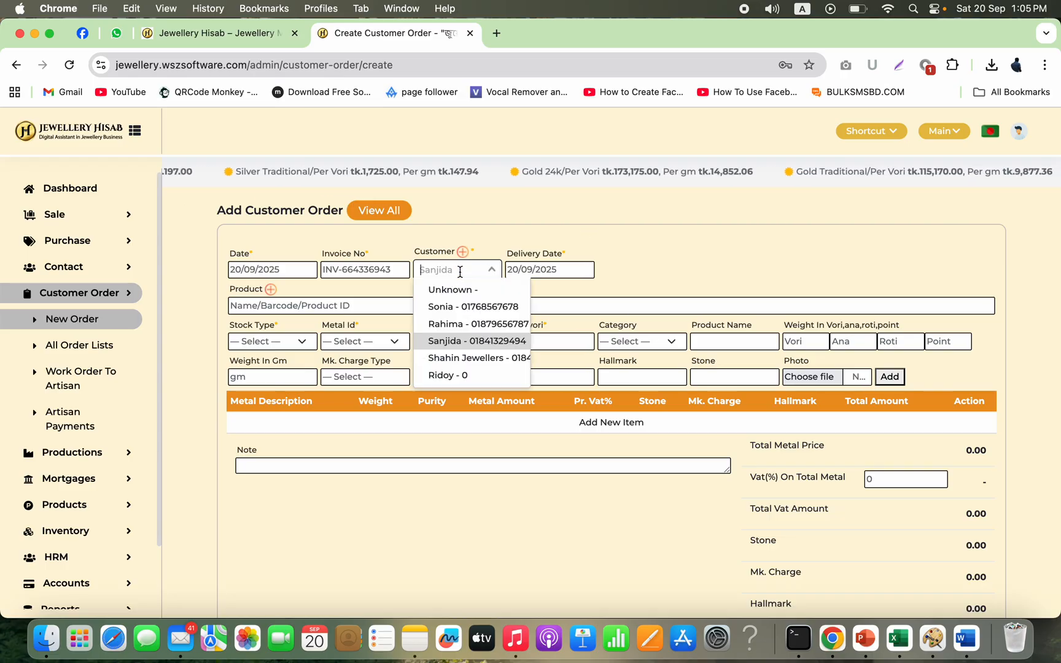
click(641, 259)
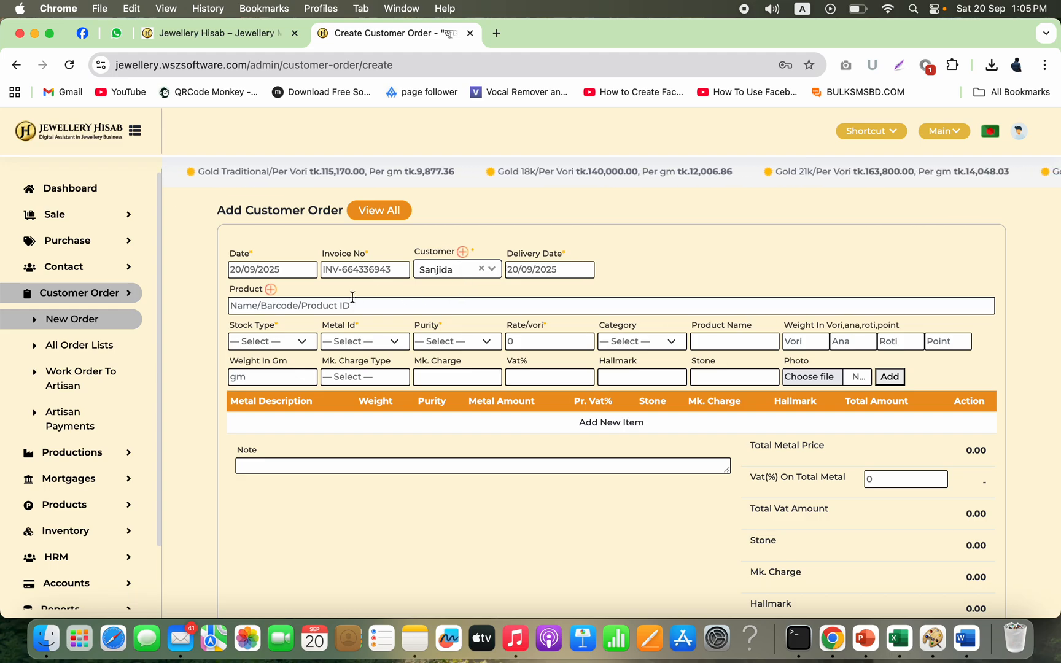
click(566, 271)
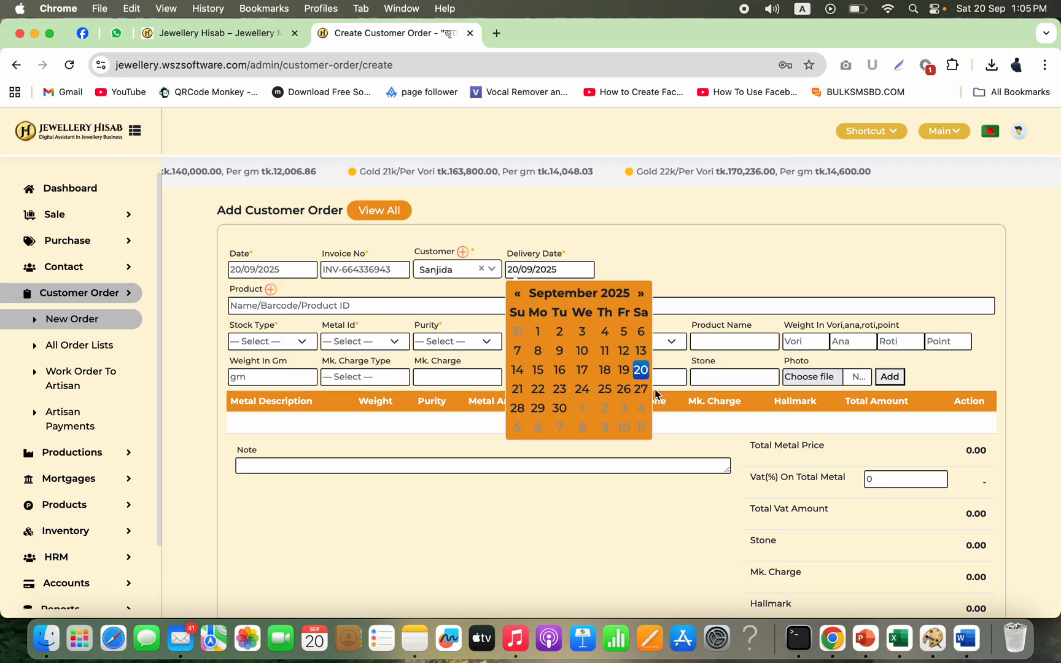
click(699, 268)
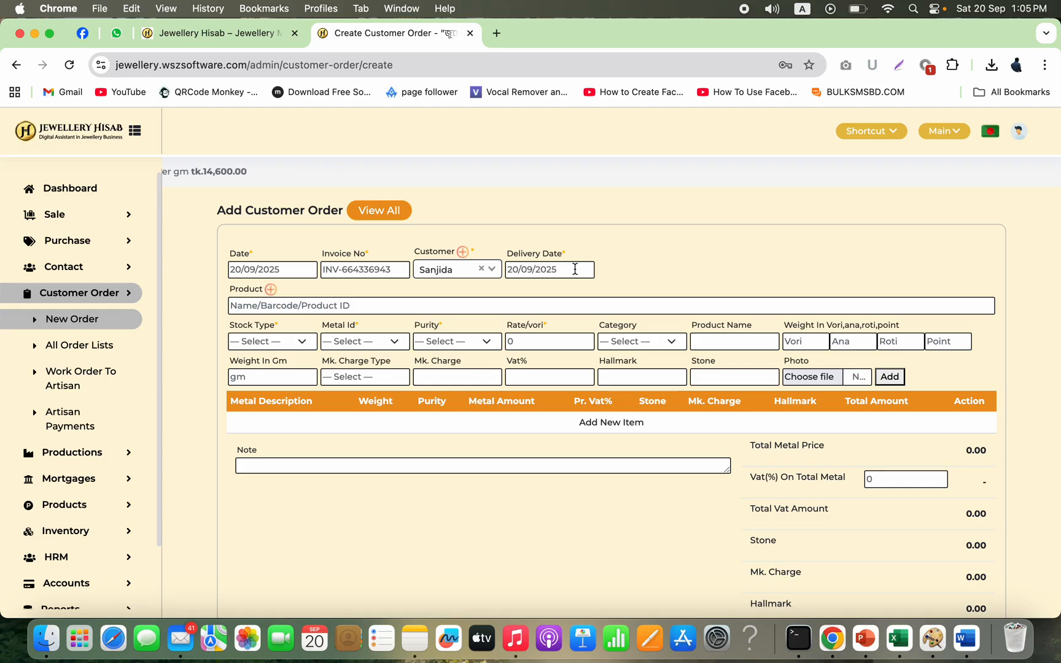
click(302, 269)
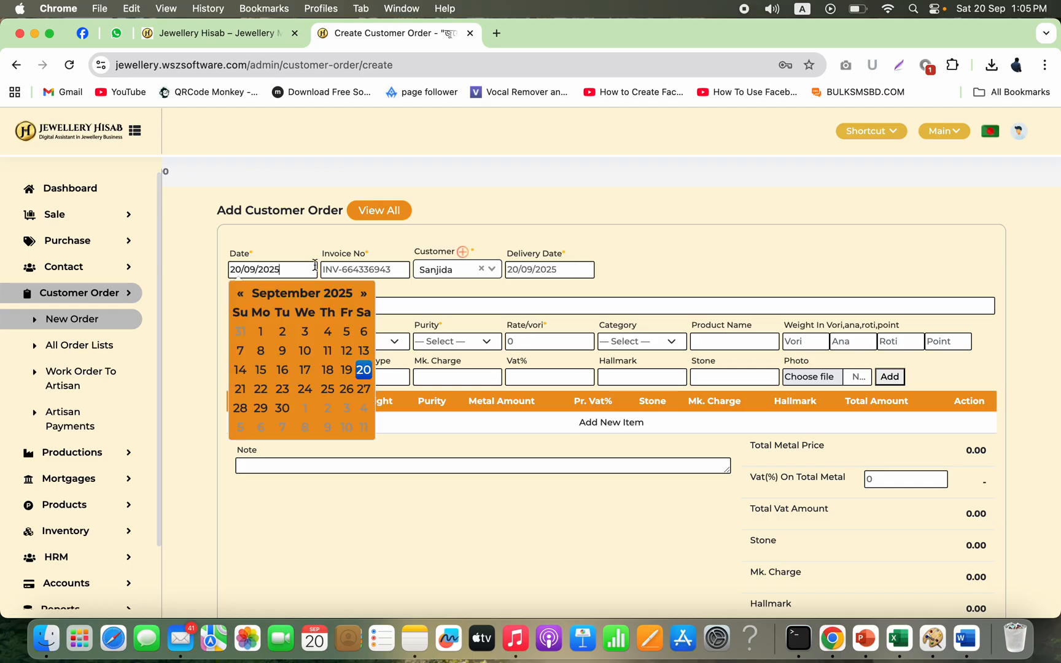
click(612, 238)
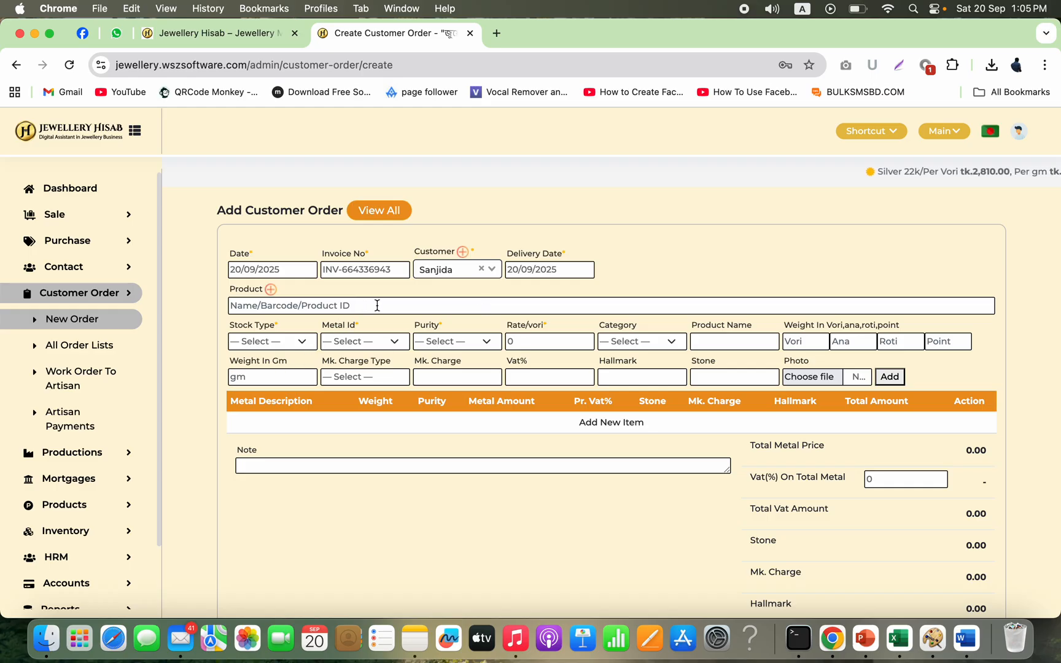
Step: Set the stock type to Customized Order Stock and the metal to Gold
click(301, 342)
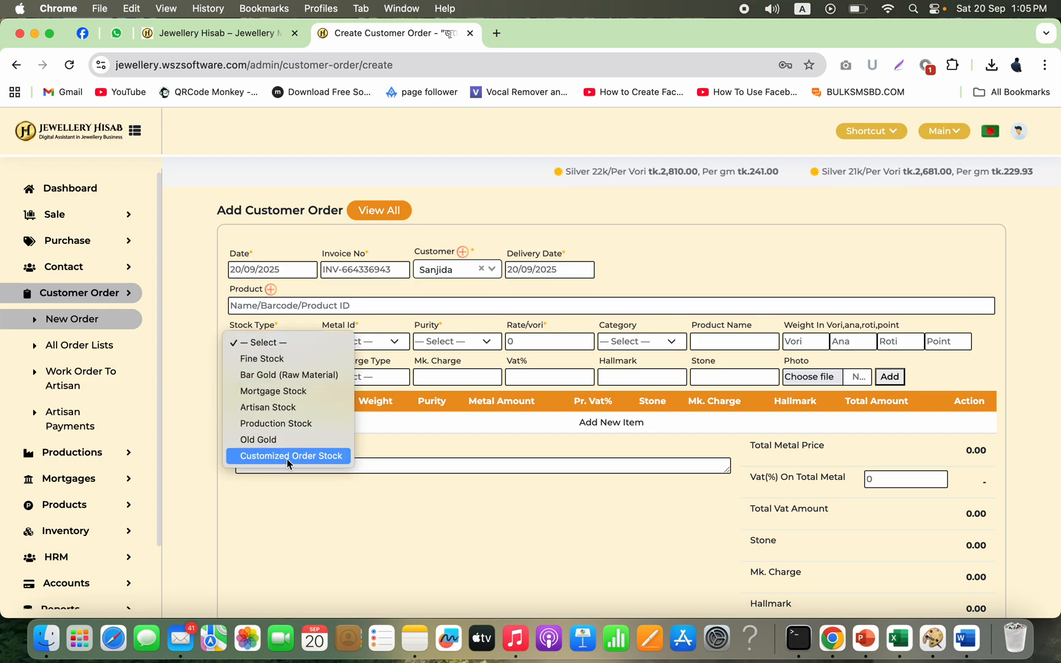
click(307, 455)
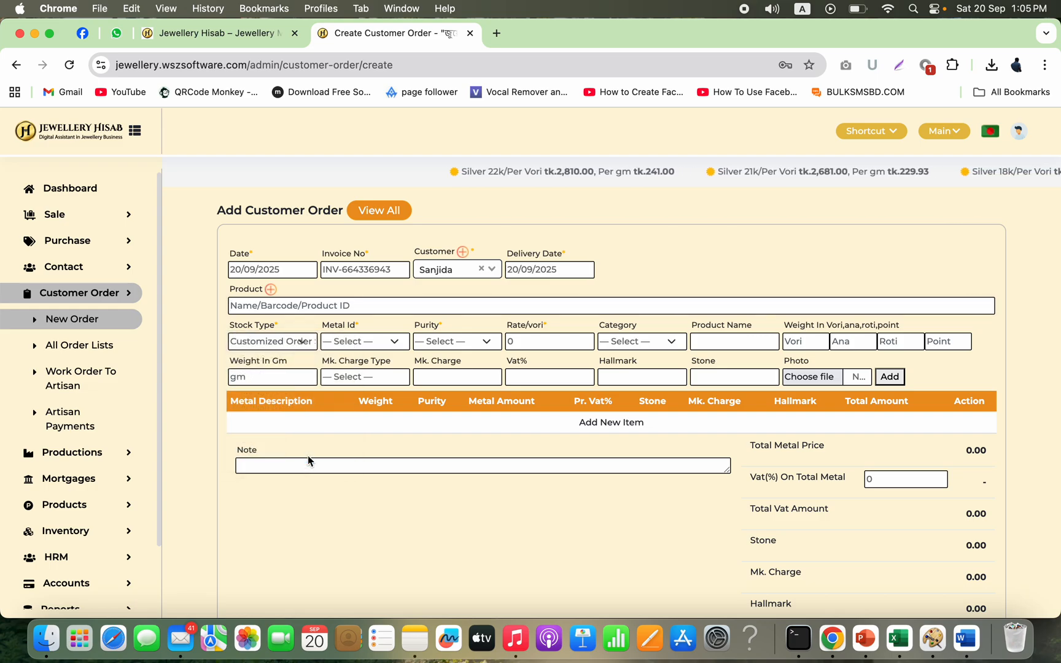
click(394, 343)
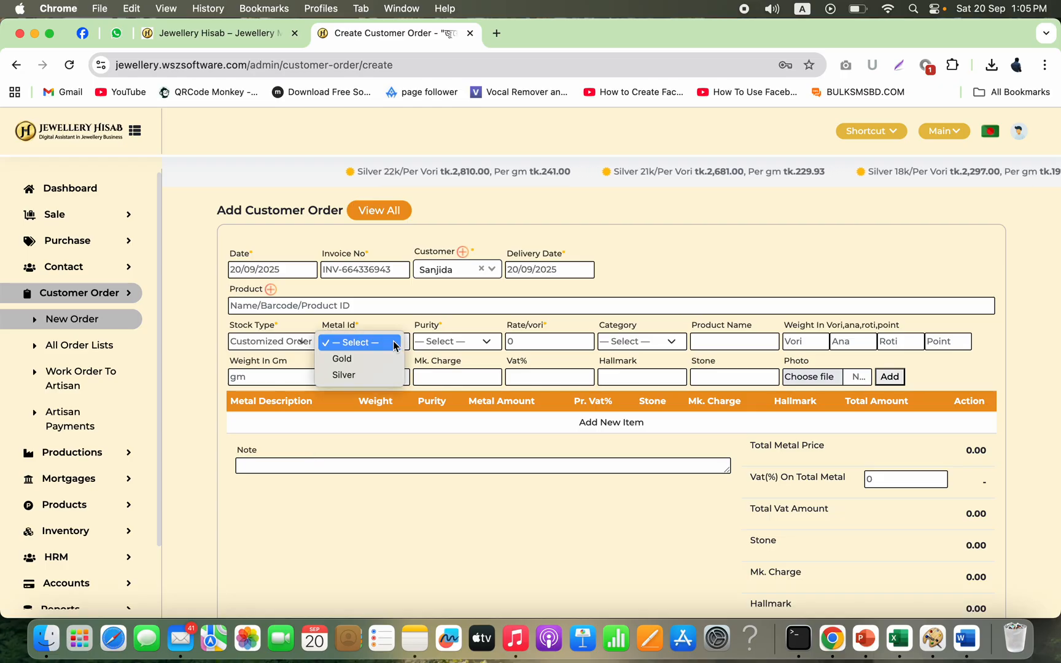
click(378, 359)
Step: Set the purity to 22k and the category to Necklace
click(472, 342)
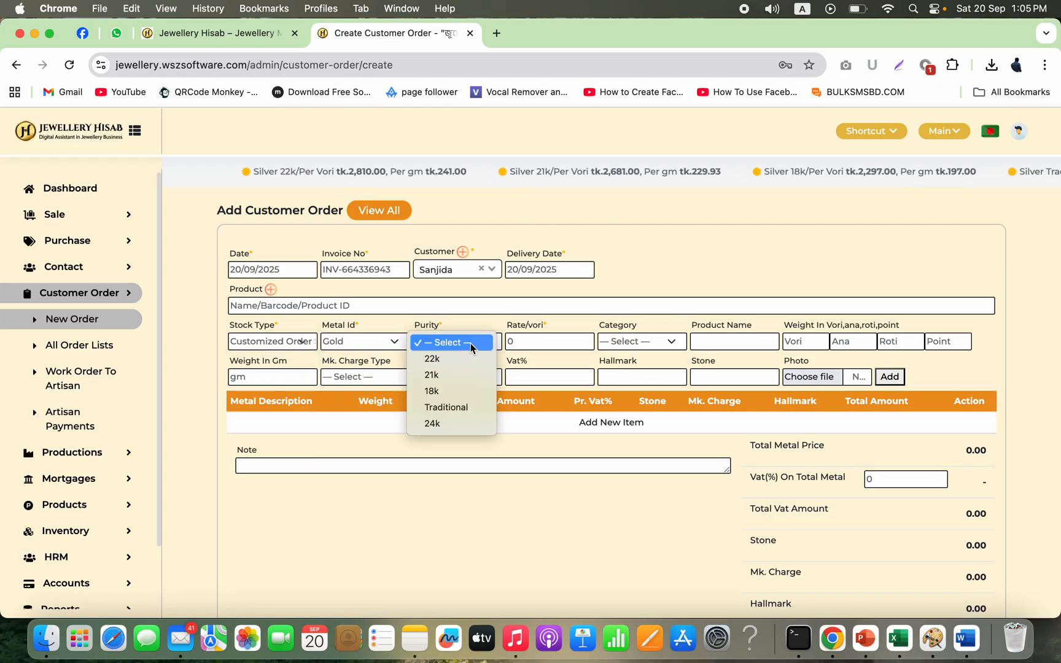
click(462, 359)
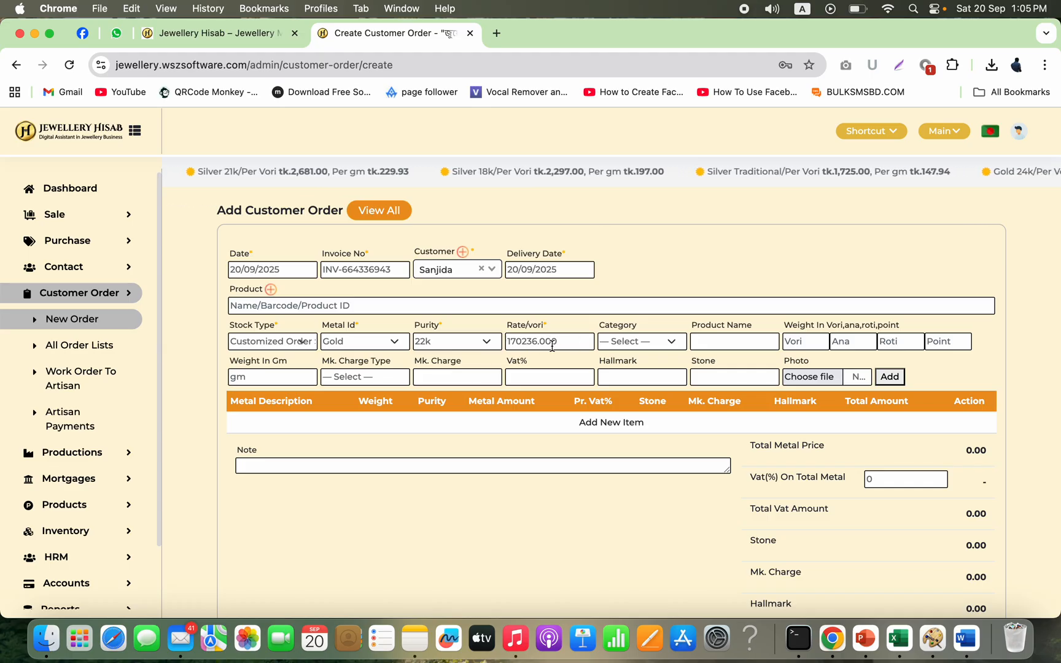
click(661, 342)
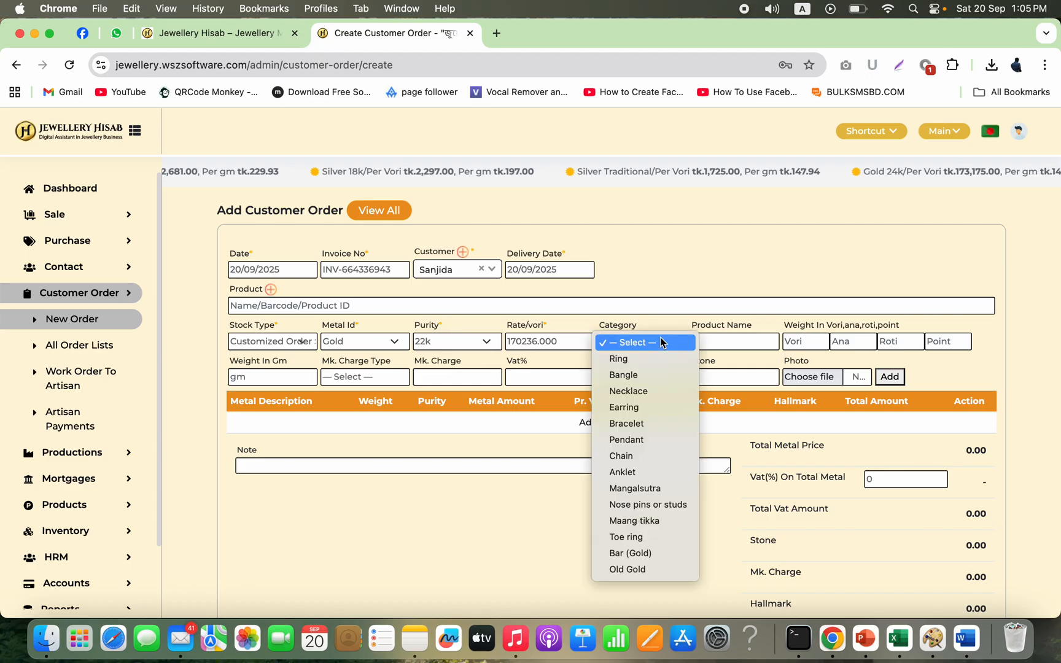
click(636, 392)
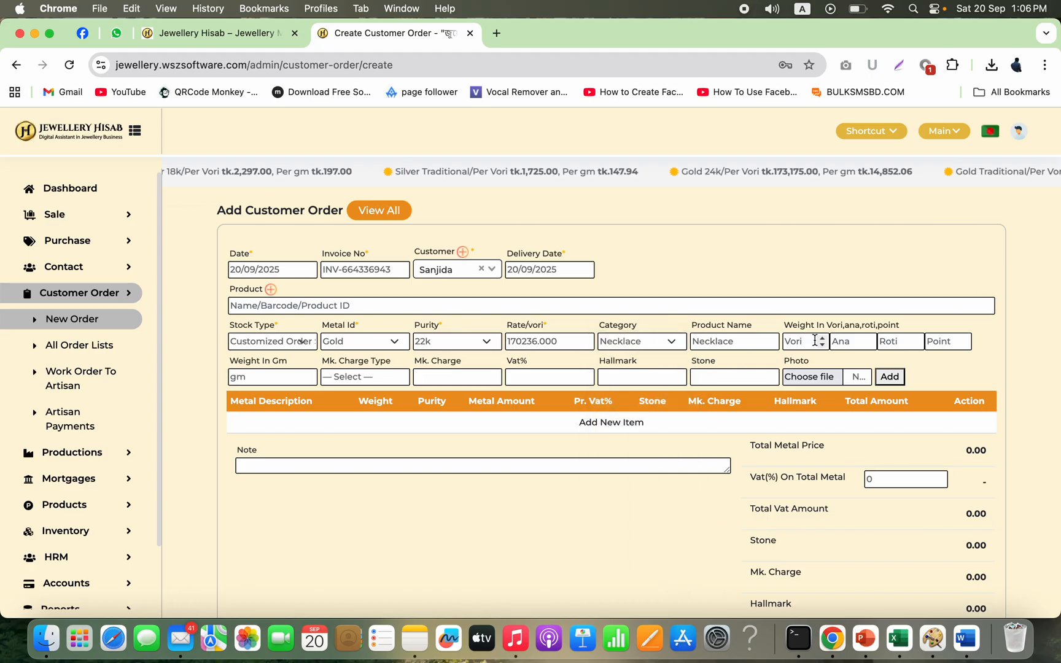
Step: Enter the item weight as 3 vori, 4 ana, 4 roti and 3 point
text(3)
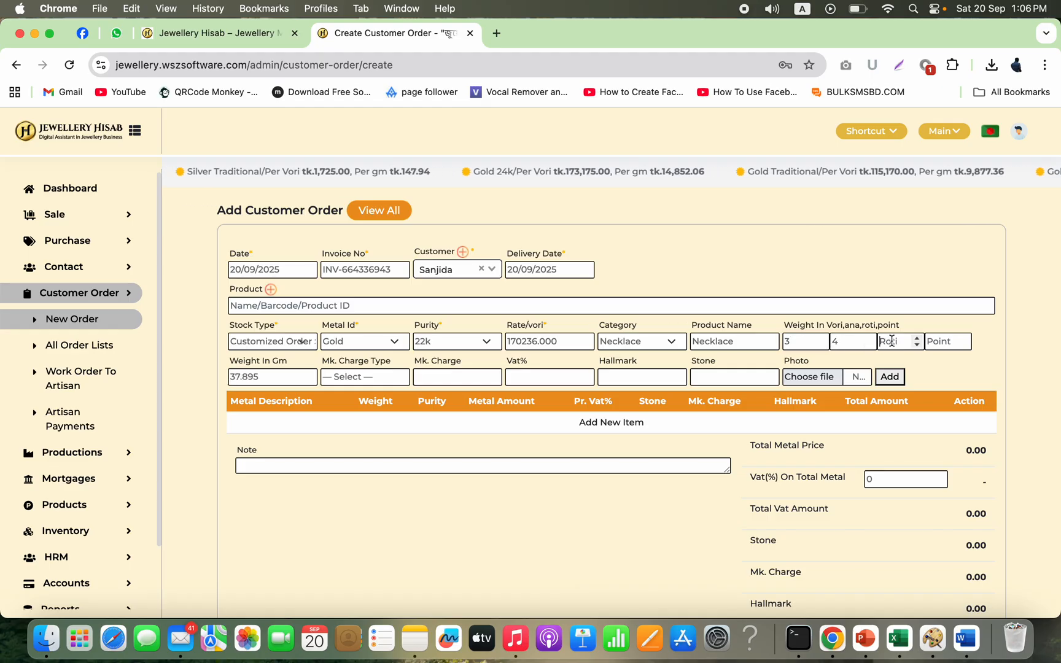
key(Tab)
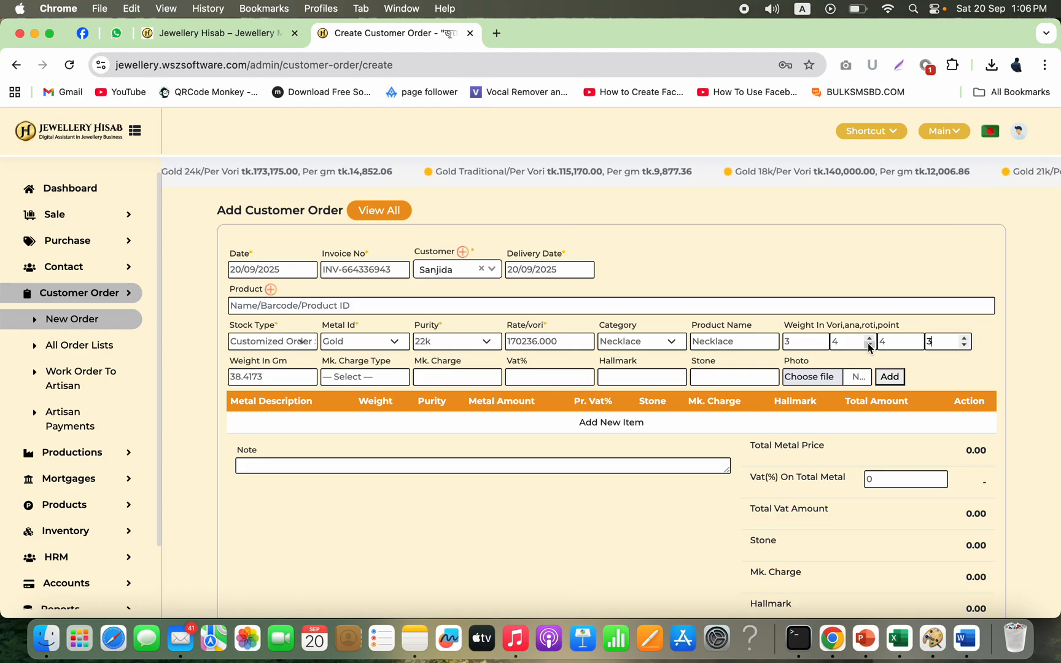
click(290, 379)
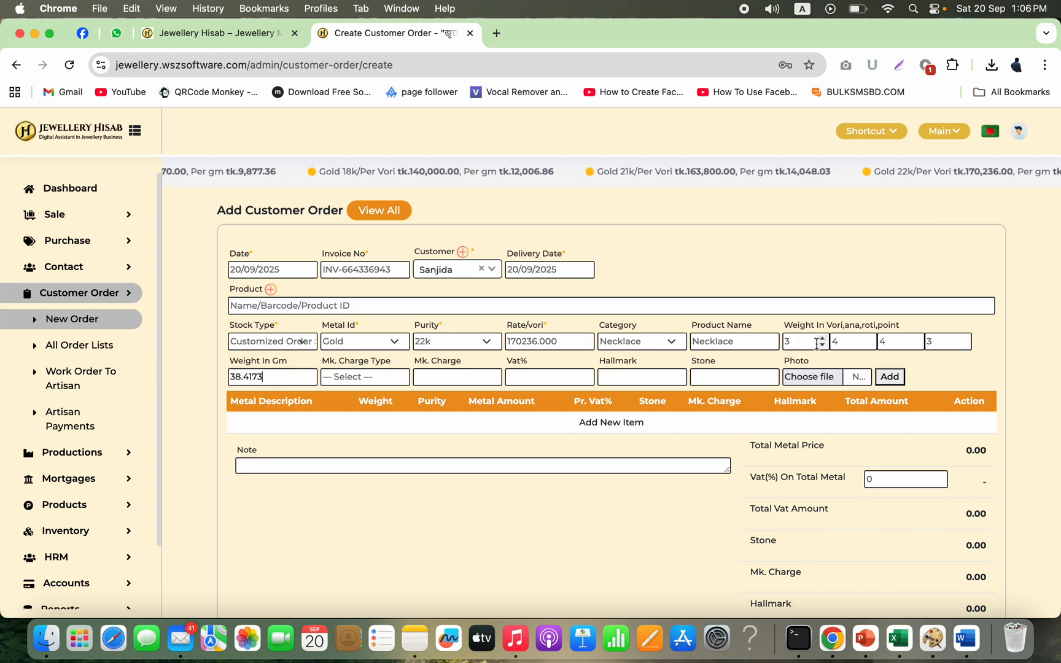
Step: Set the making charge type to Fixed and the making charge to 5000
click(393, 374)
click(417, 392)
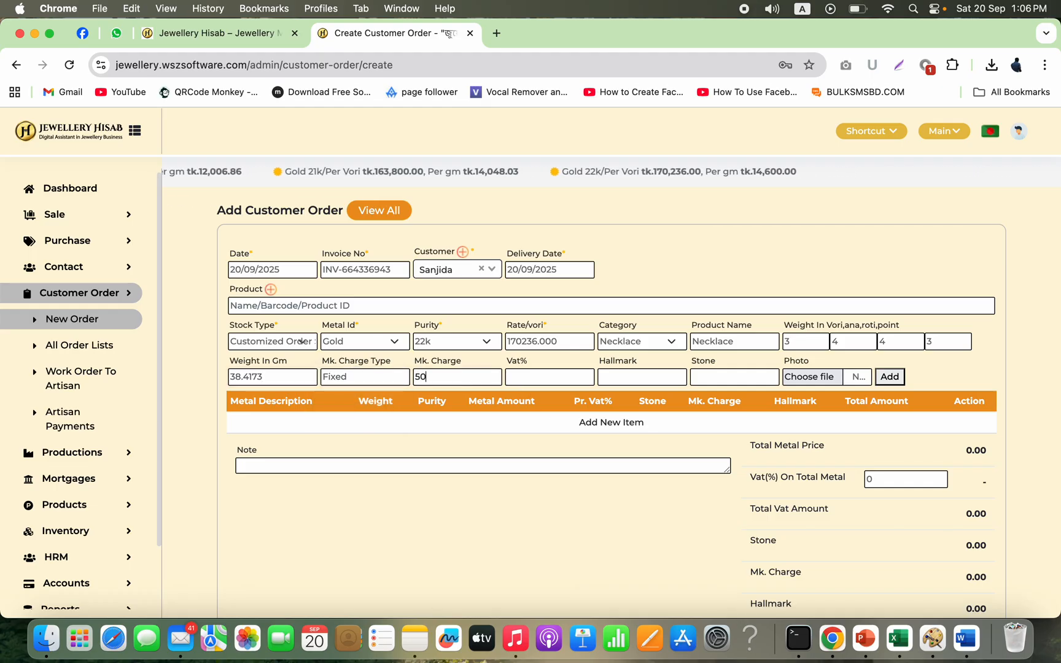
click(564, 374)
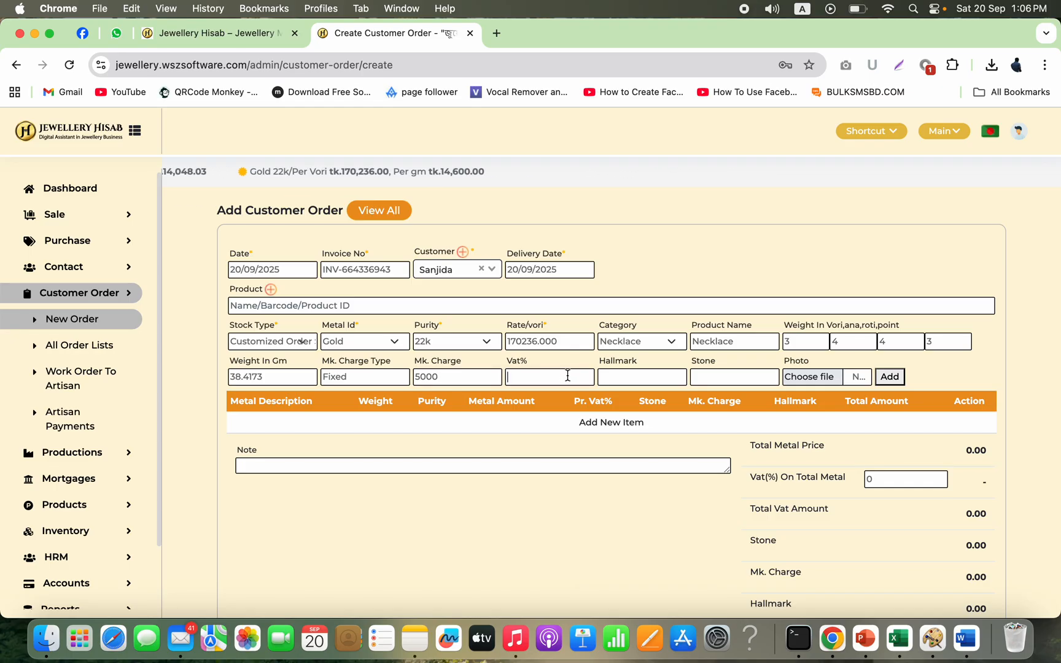
Step: Enter 1000 for both the hallmark and the stone charges
click(652, 370)
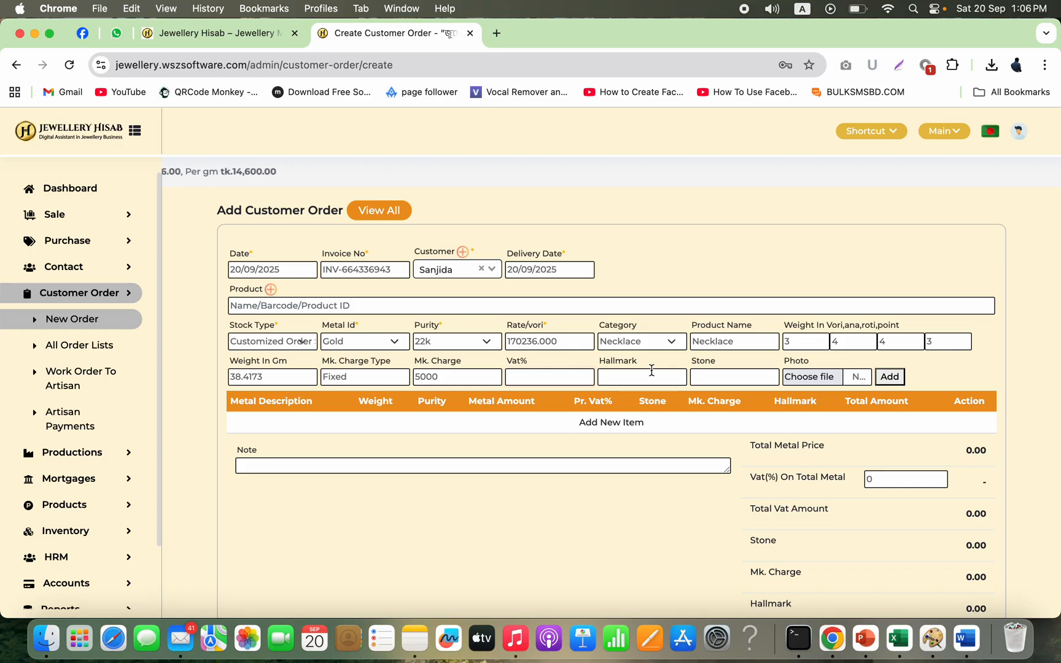
text(1000)
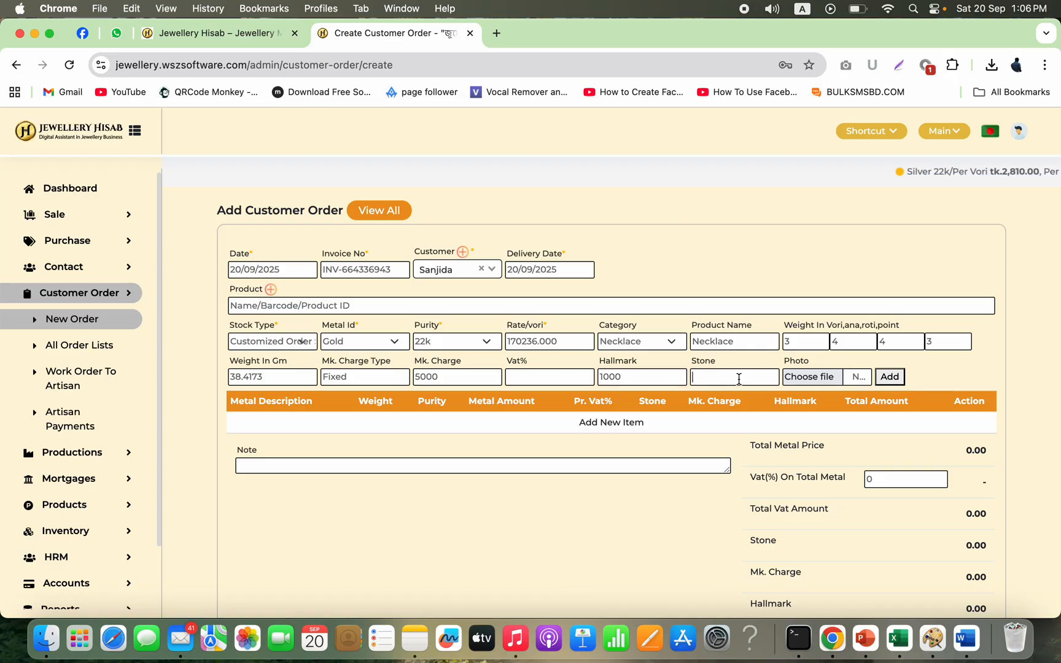
Step: Attach the photo jedfgd-1.jpeg from the gold jewellery picture folder on the Desktop
click(813, 382)
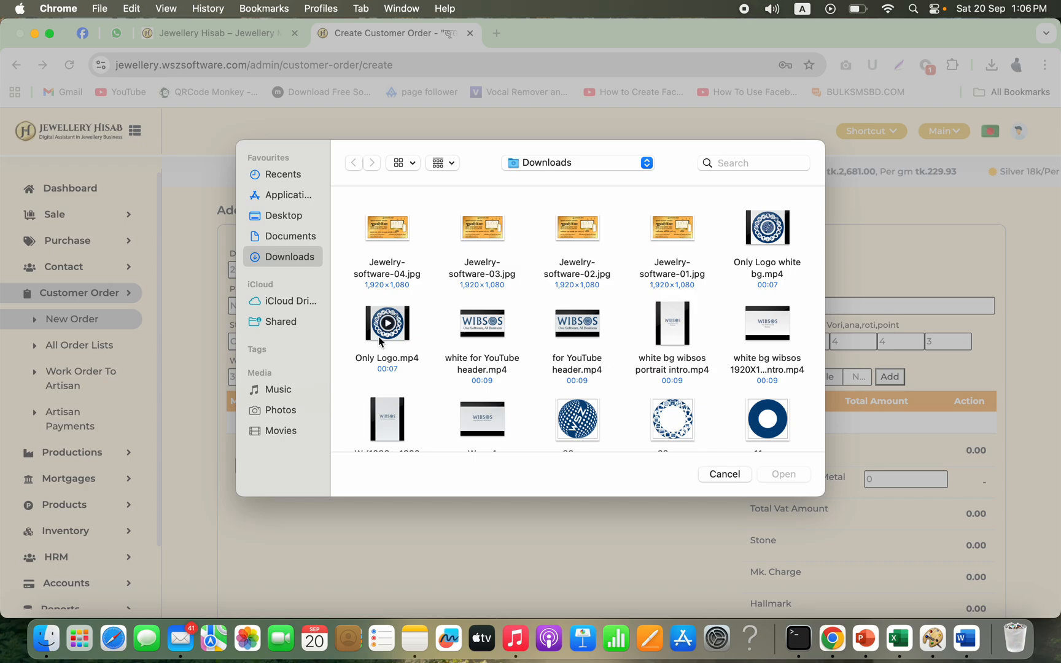
click(311, 218)
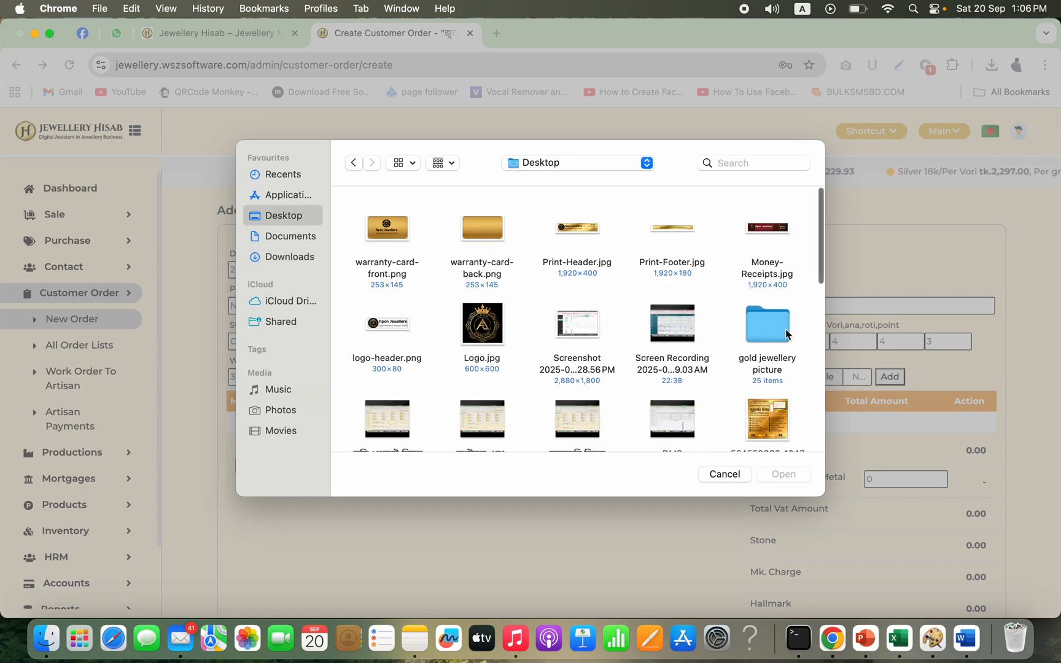
double_click(774, 333)
scroll(589, 371, down, 5)
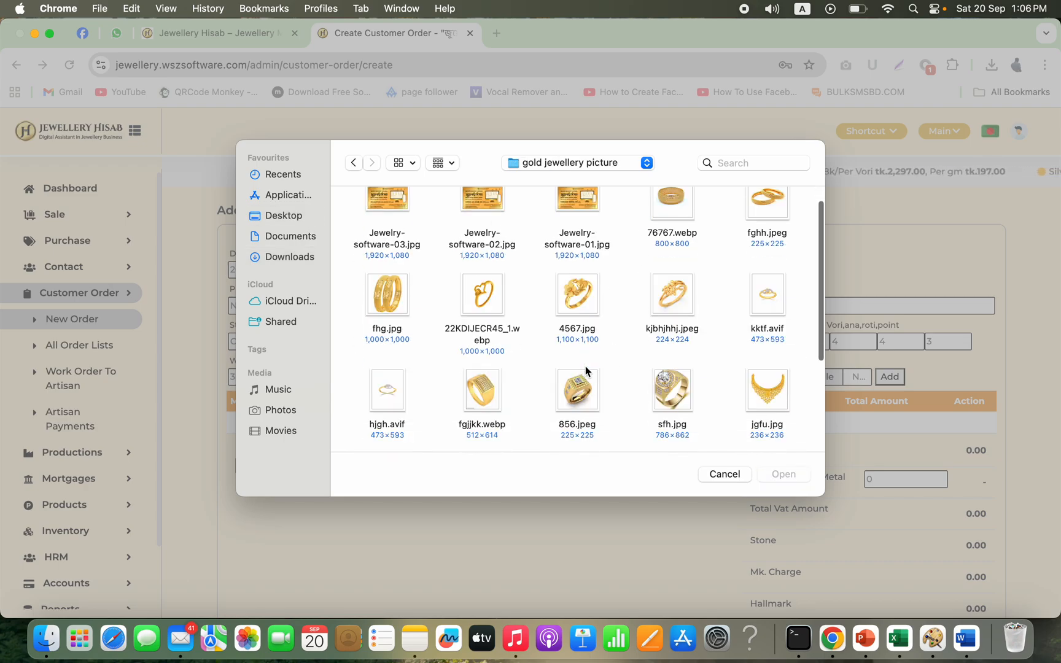
click(756, 347)
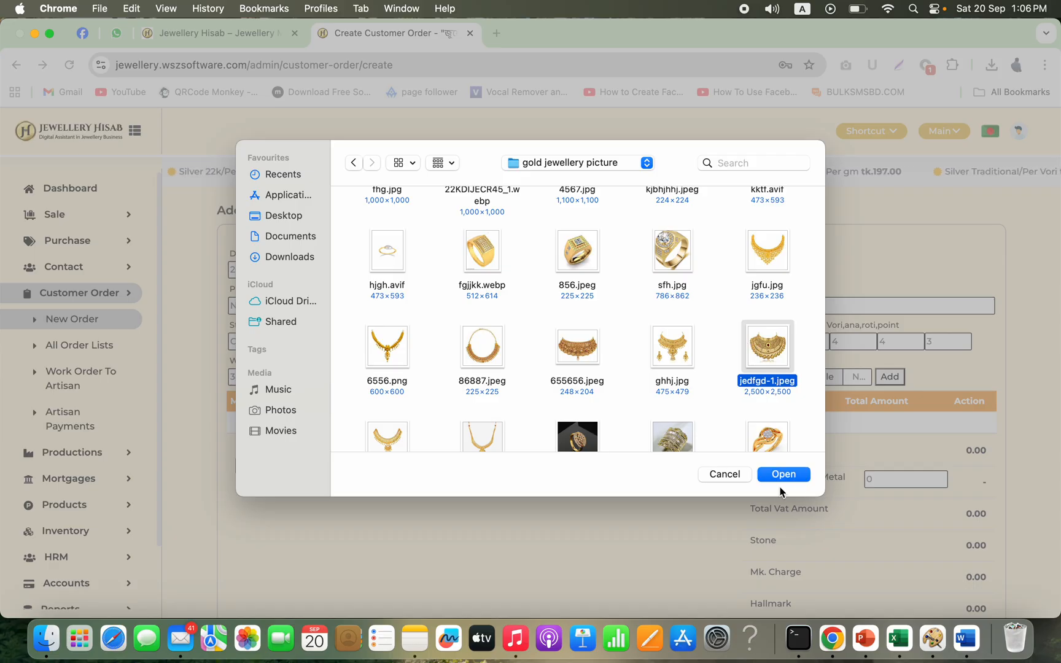
click(787, 476)
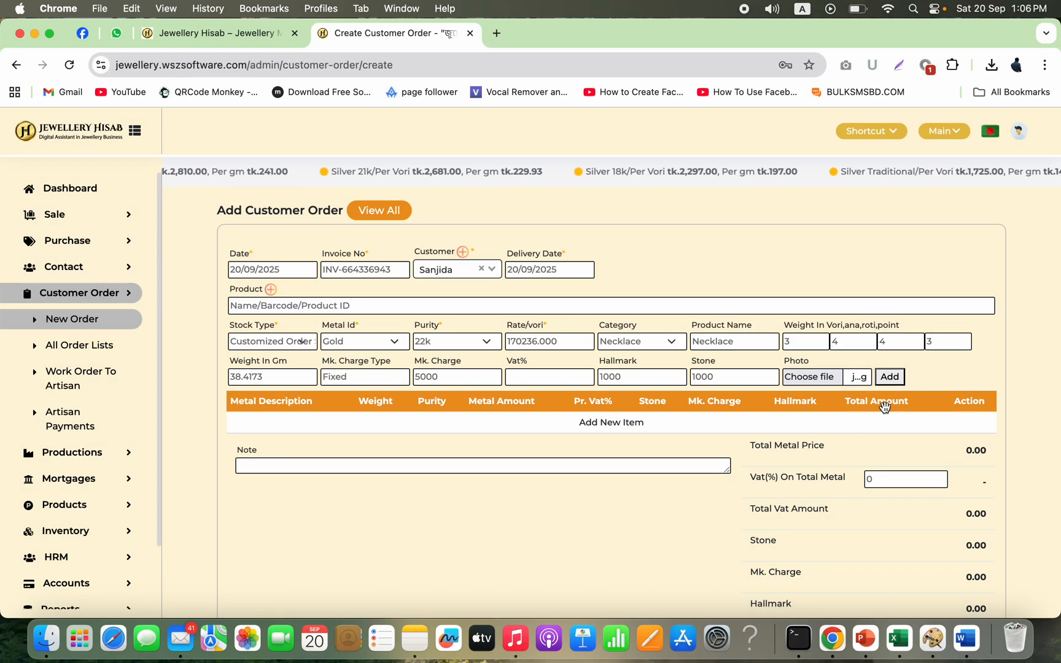
Step: Add the necklace line item to the order and review the order totals
click(895, 380)
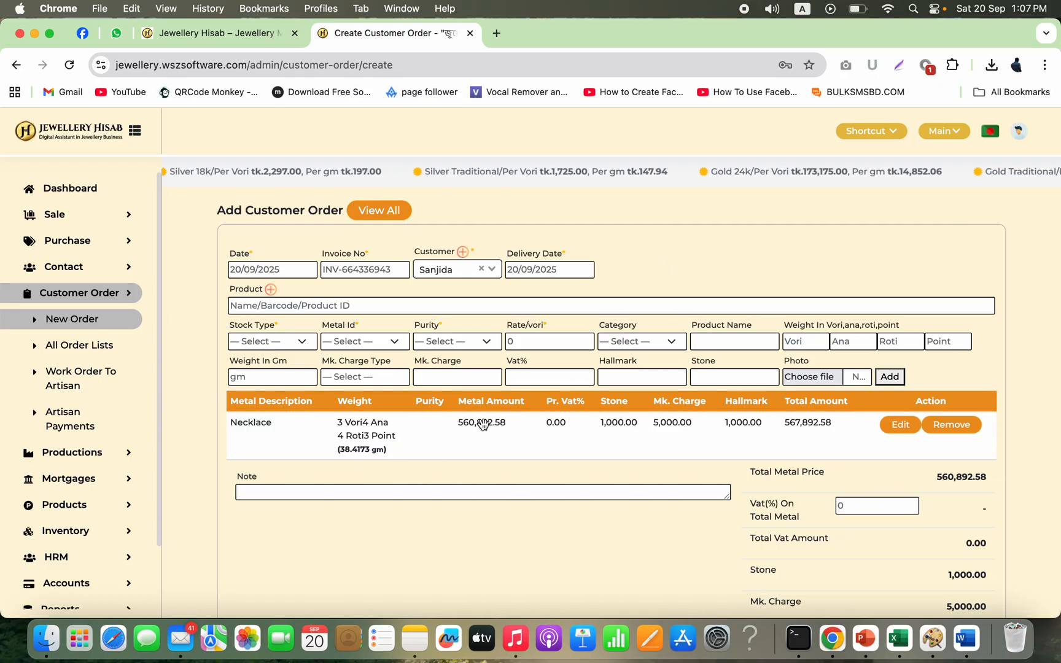
double_click(956, 476)
scroll(927, 571, down, 1)
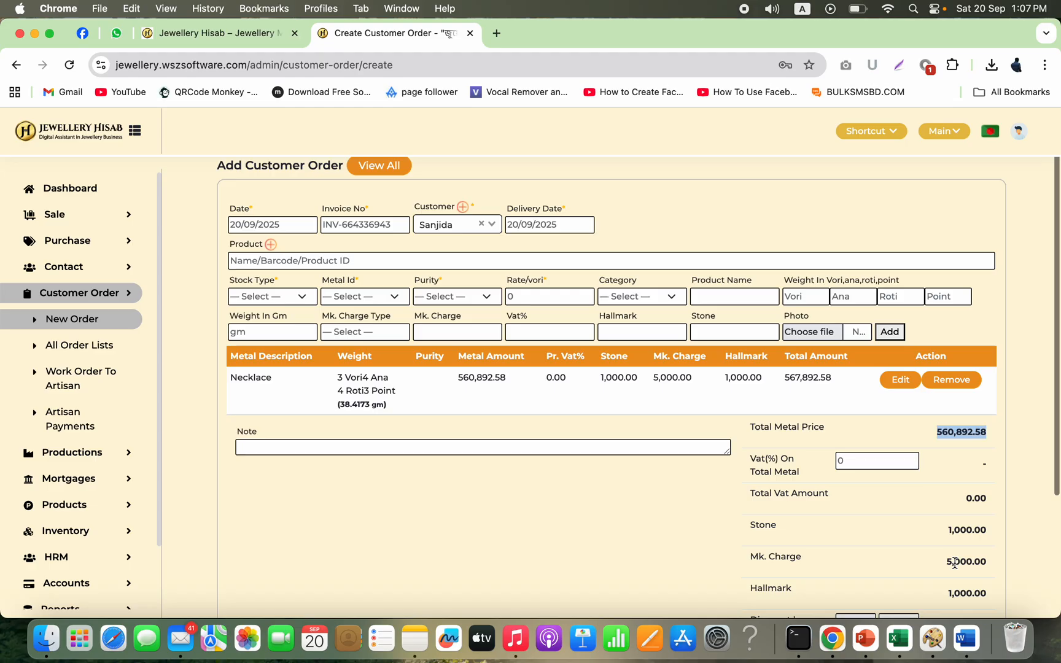
scroll(966, 564, down, 2)
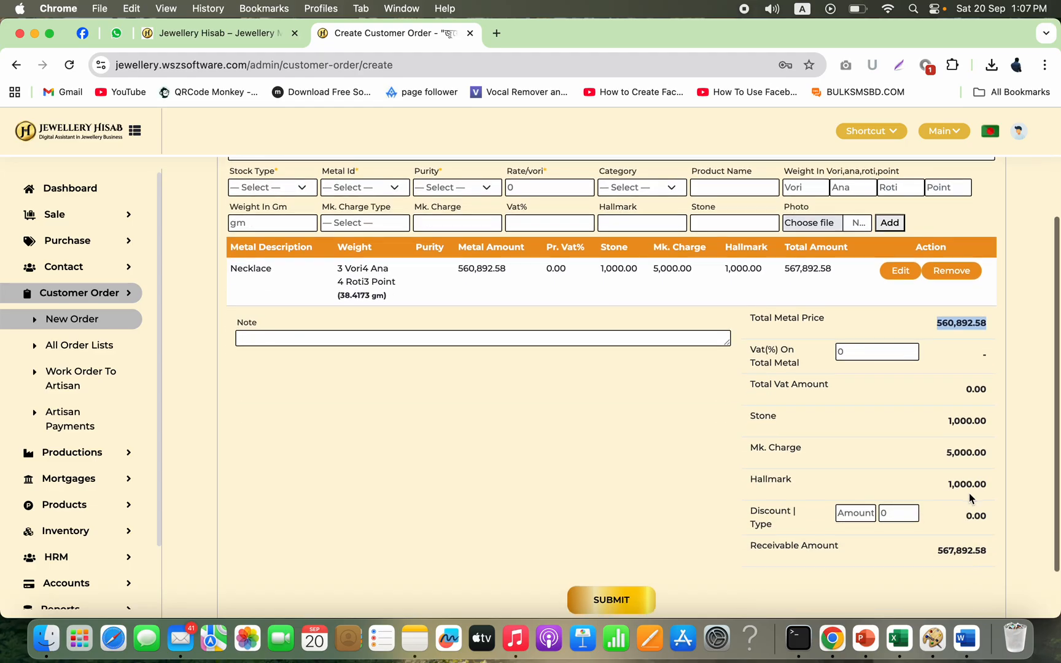
Step: Apply an amount-type discount of 892.58 to the order
double_click(969, 485)
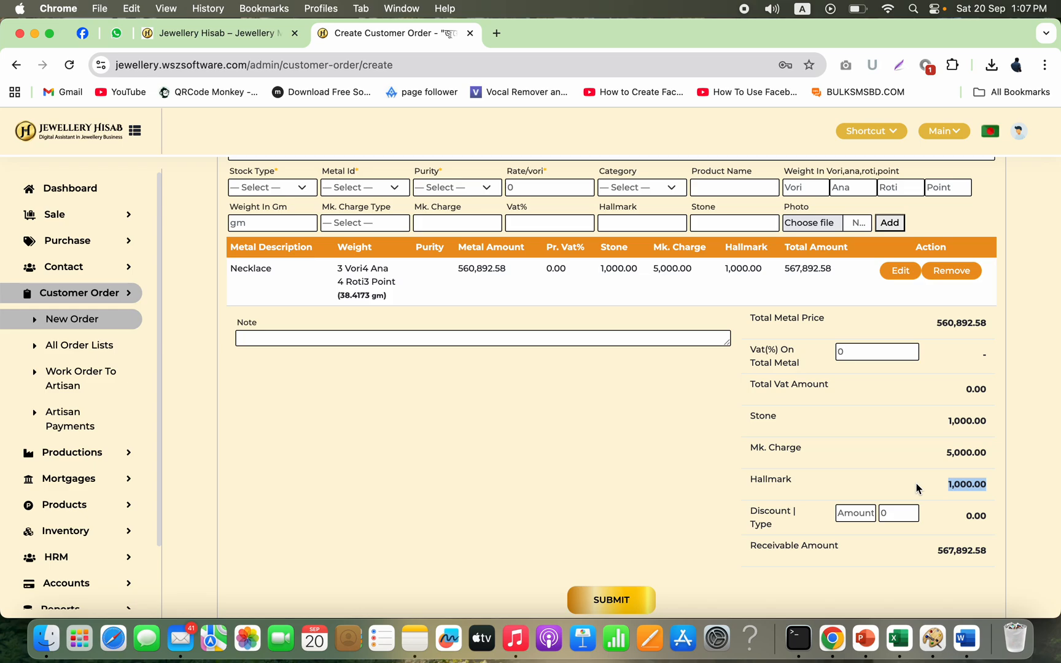
click(952, 513)
click(869, 518)
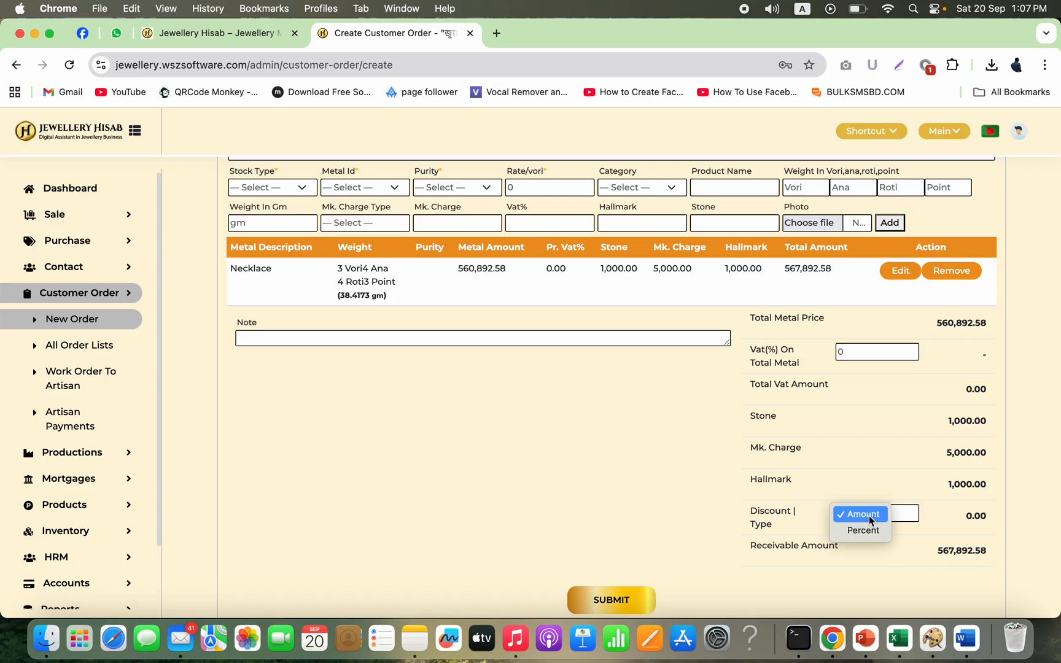
click(906, 511)
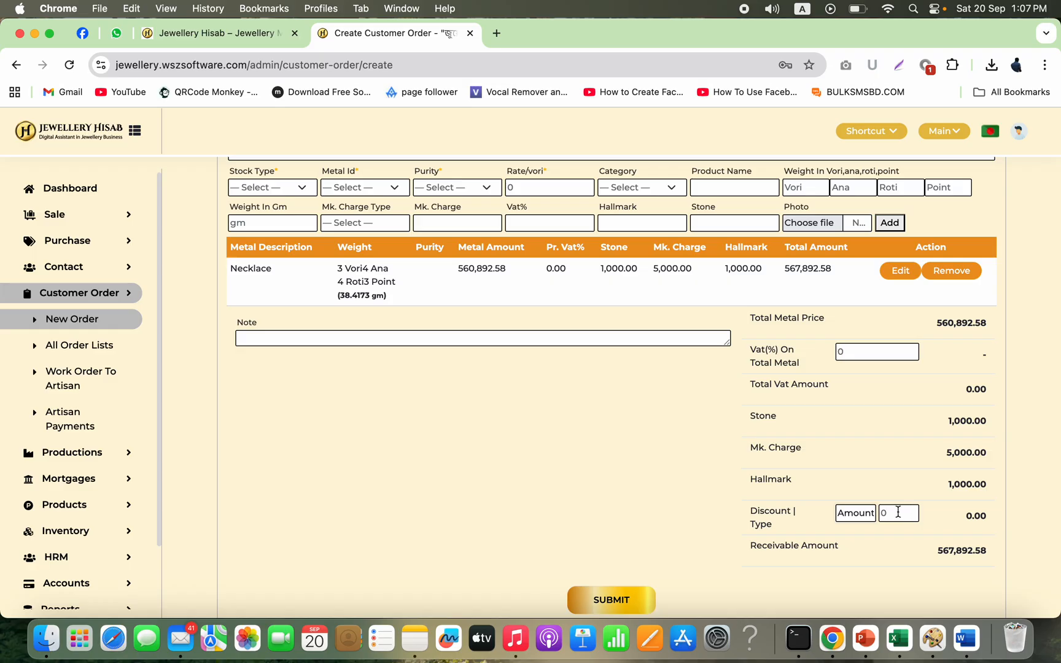
double_click(898, 511)
text(892)
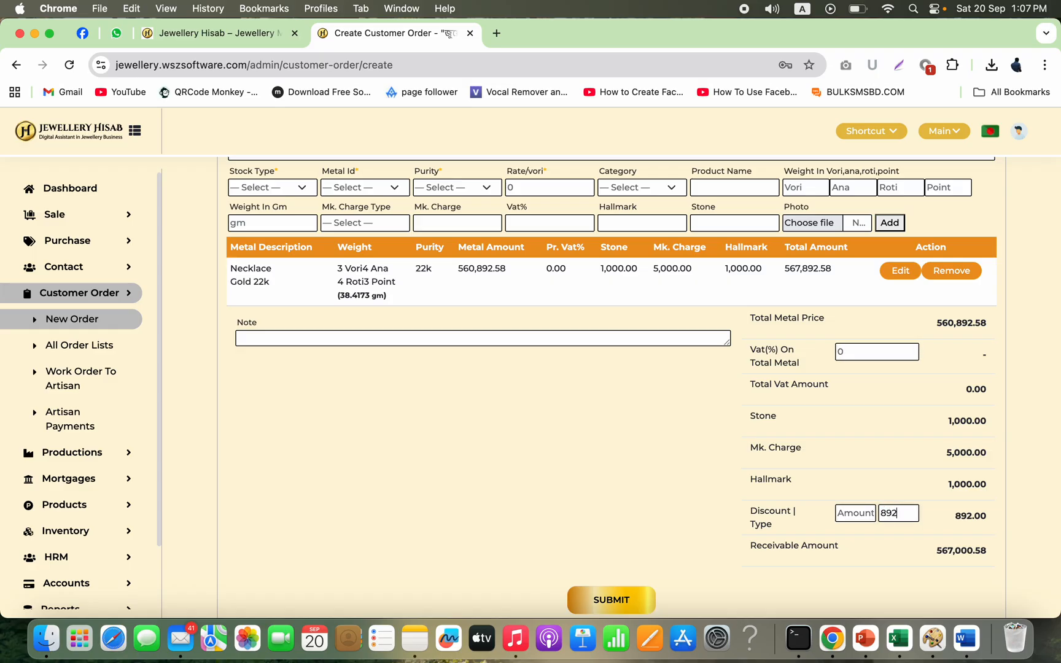
text(.58)
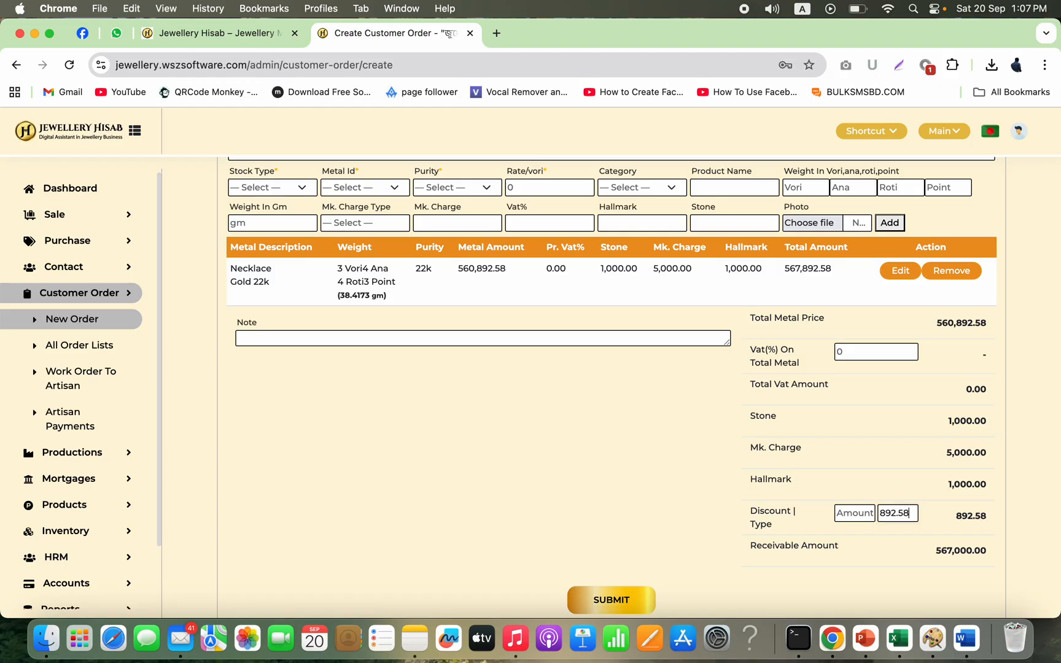
Step: Submit the customer order
click(890, 566)
scroll(644, 461, down, 2)
scroll(644, 461, up, 4)
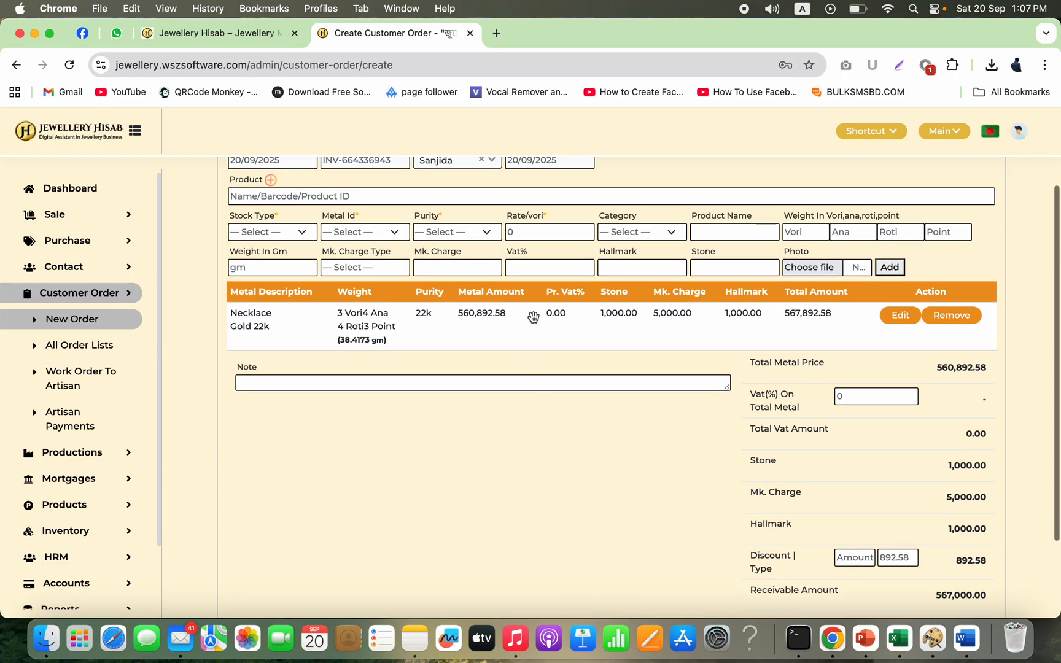
scroll(533, 317, up, 2)
scroll(559, 462, down, 4)
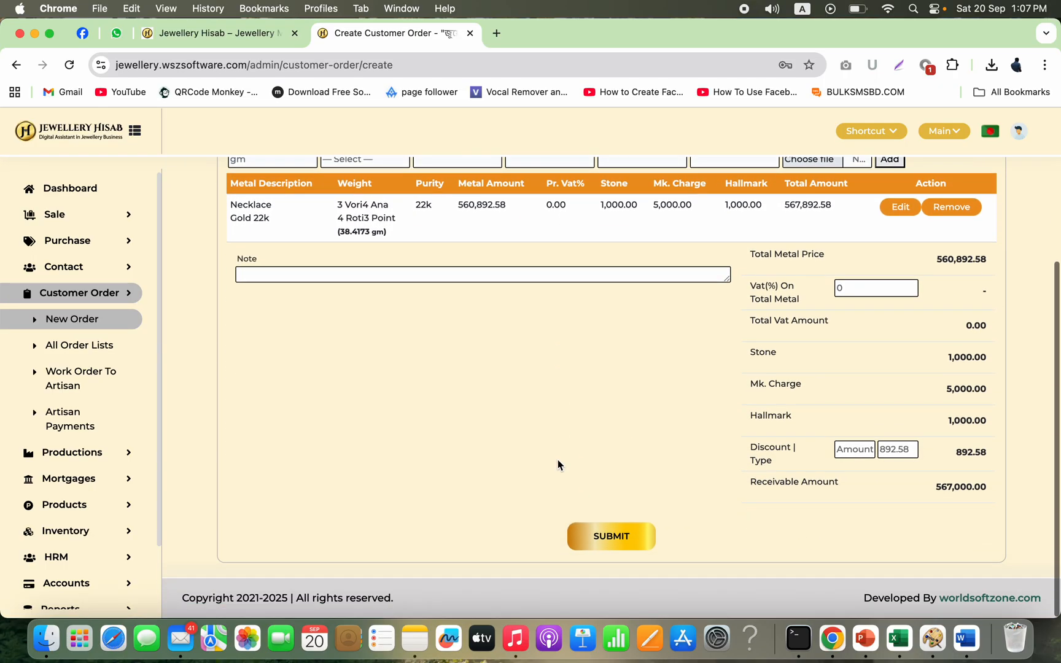
click(610, 533)
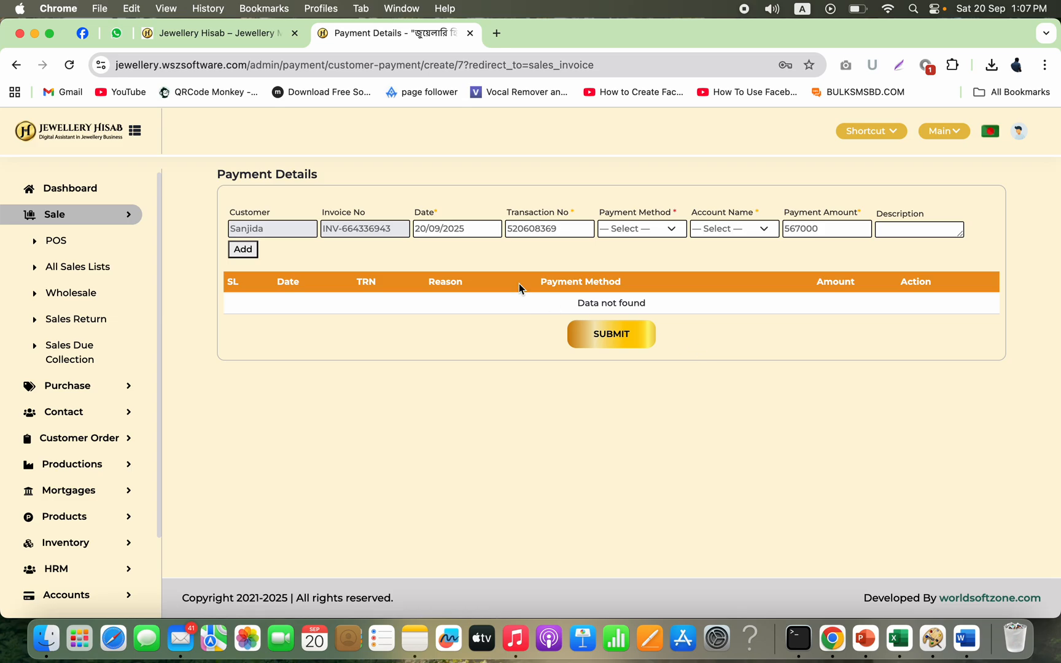
Step: Add a cash payment of 50000 to the order
click(670, 232)
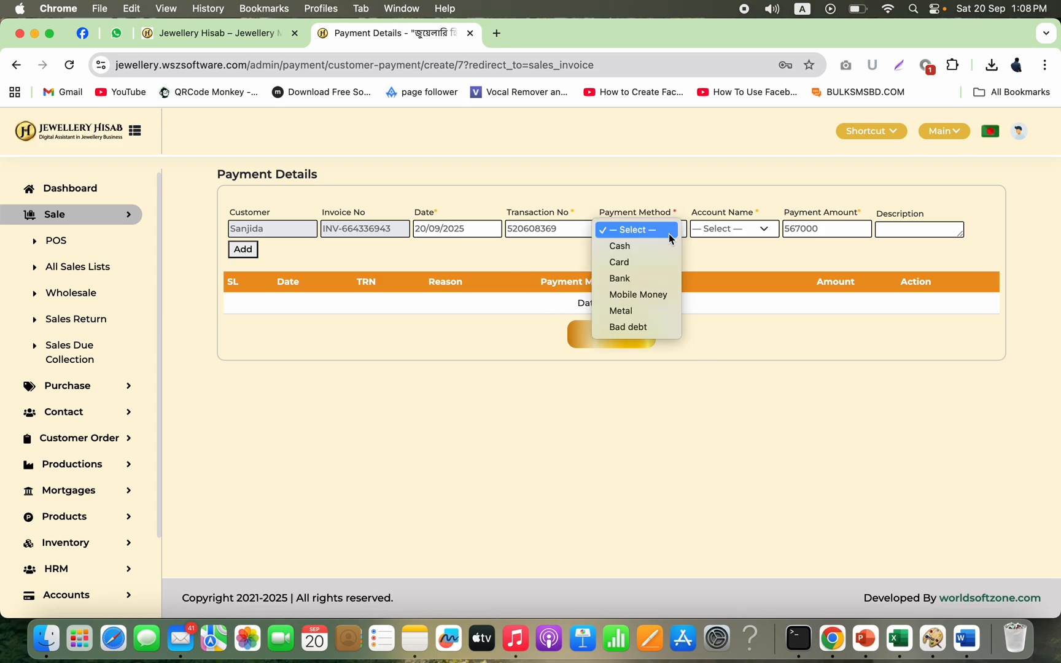
click(658, 249)
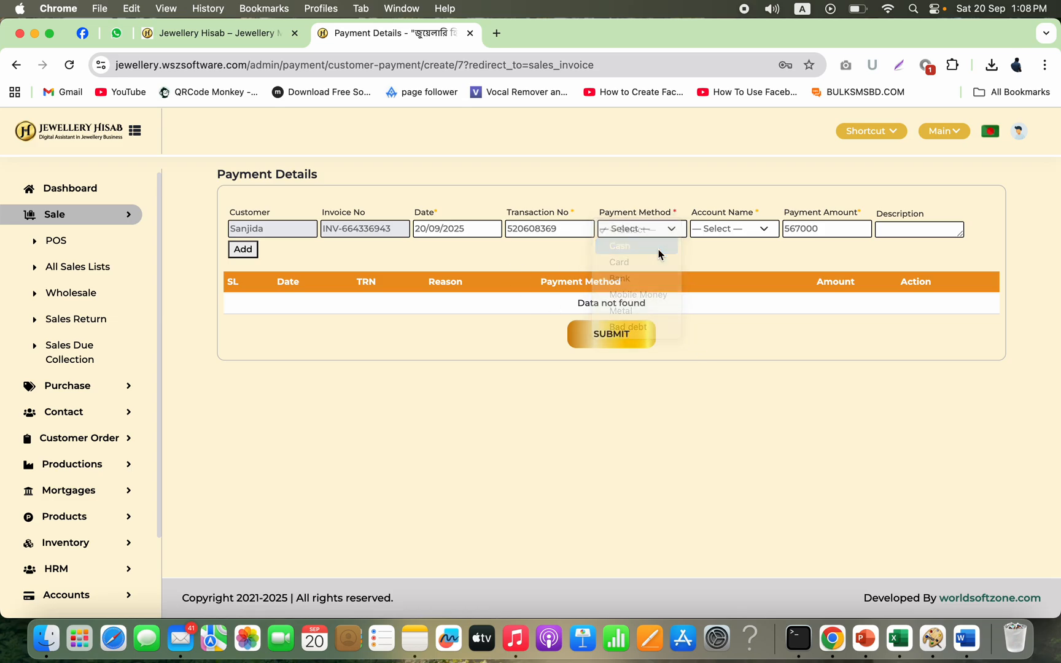
double_click(821, 229)
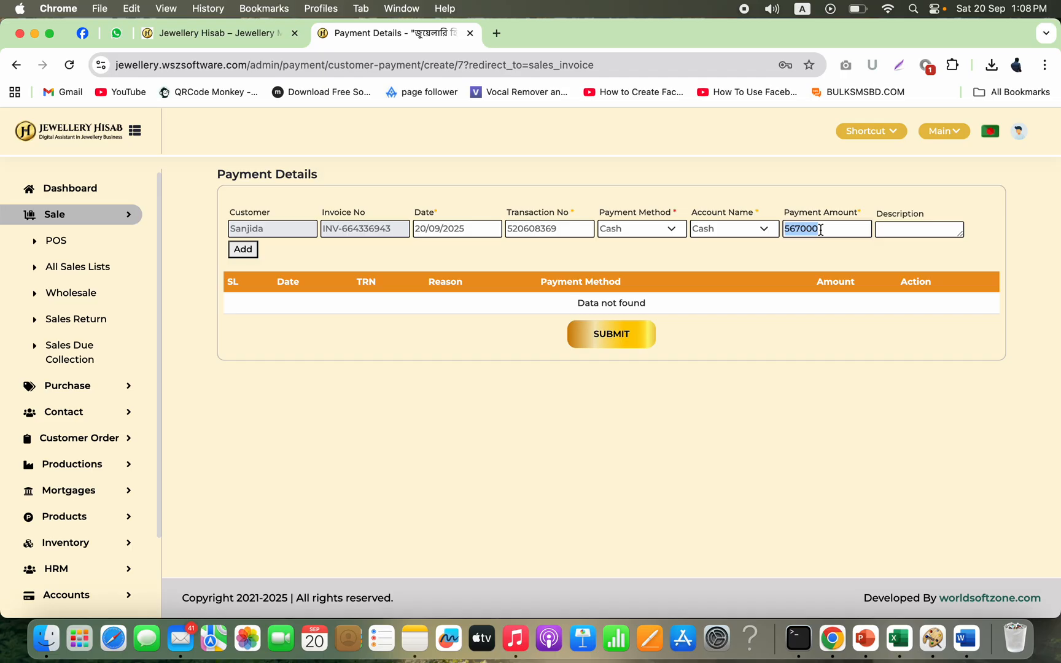
text(50000)
click(242, 249)
Step: Add a bank payment of 200000 from DBBL, filling in the account number and cheque number
click(648, 229)
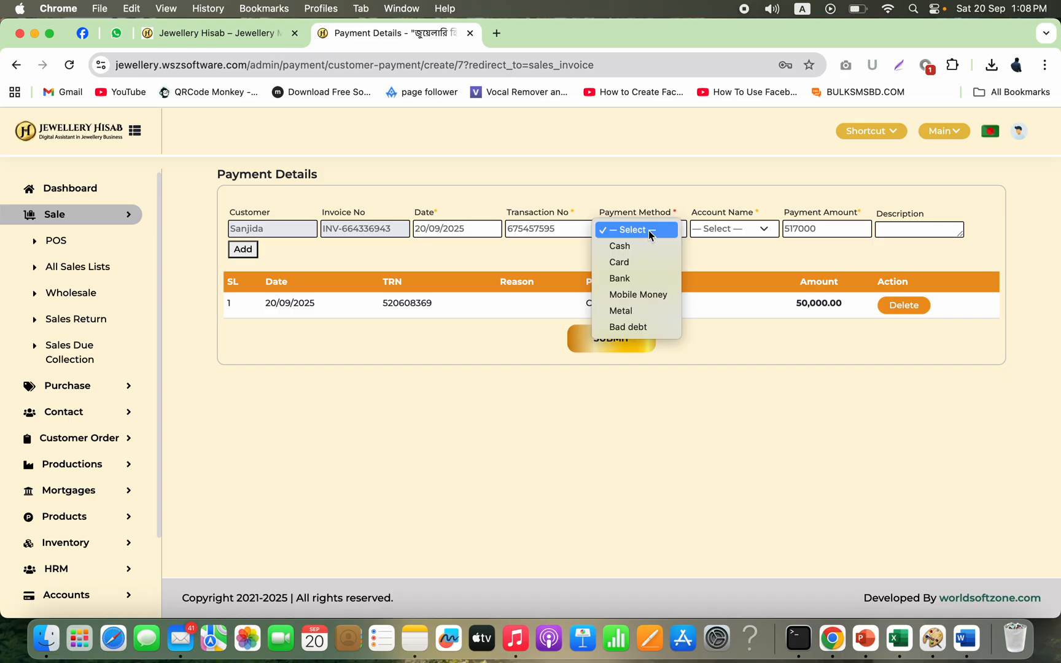
click(642, 282)
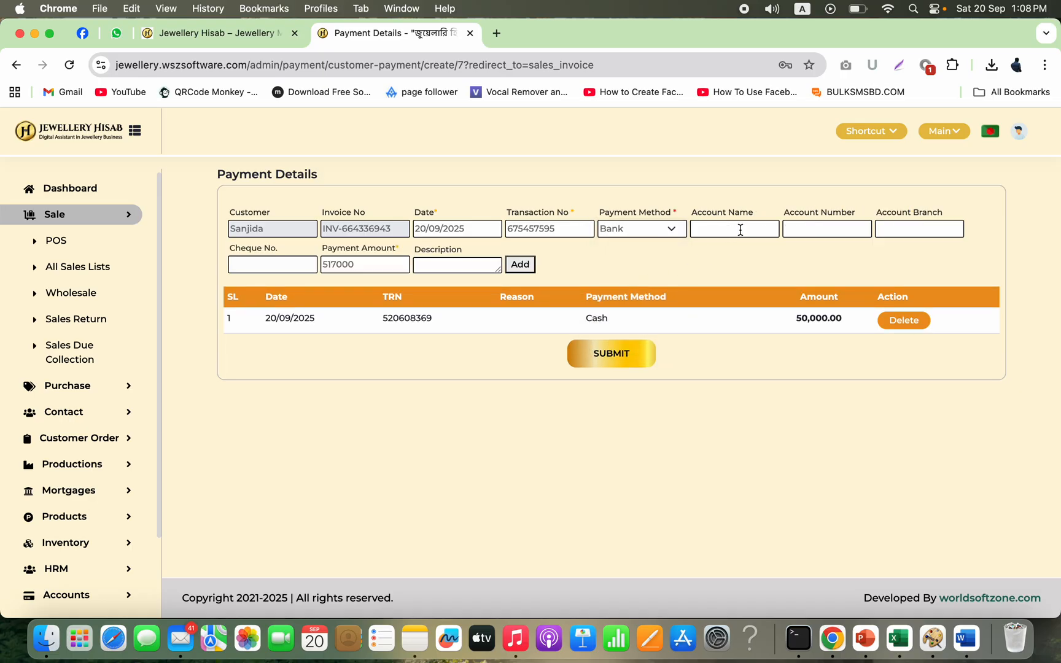
click(740, 229)
text(DBBL)
click(824, 236)
text(5686)
click(289, 263)
text(5765668)
double_click(387, 266)
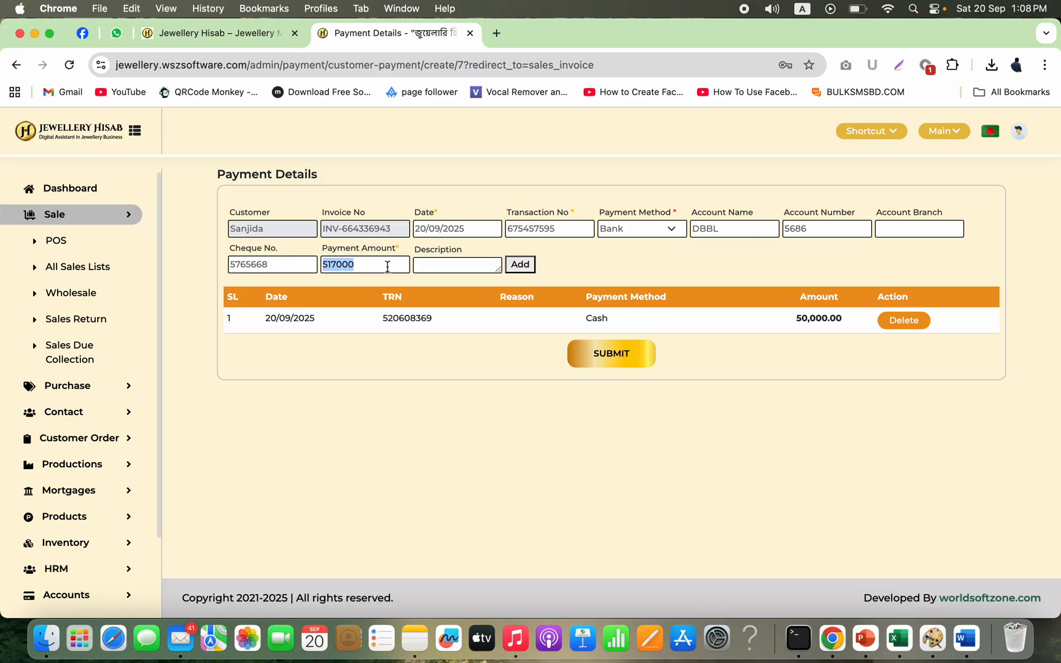
text(200000)
click(520, 265)
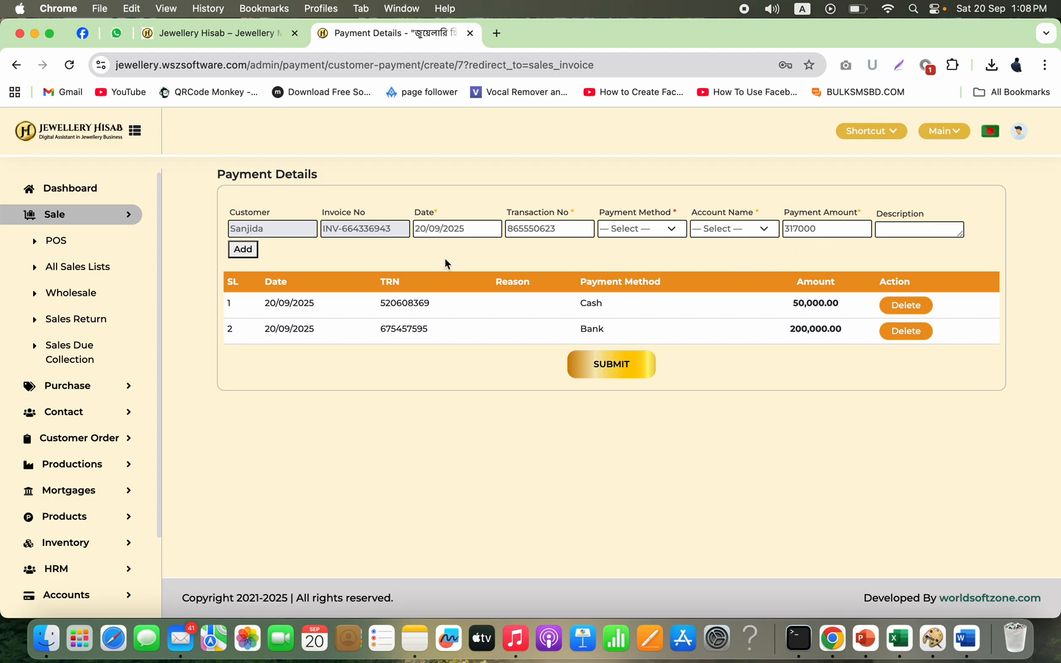
Step: Choose Metal as the next payment method to record old gold taken from the customer
click(250, 252)
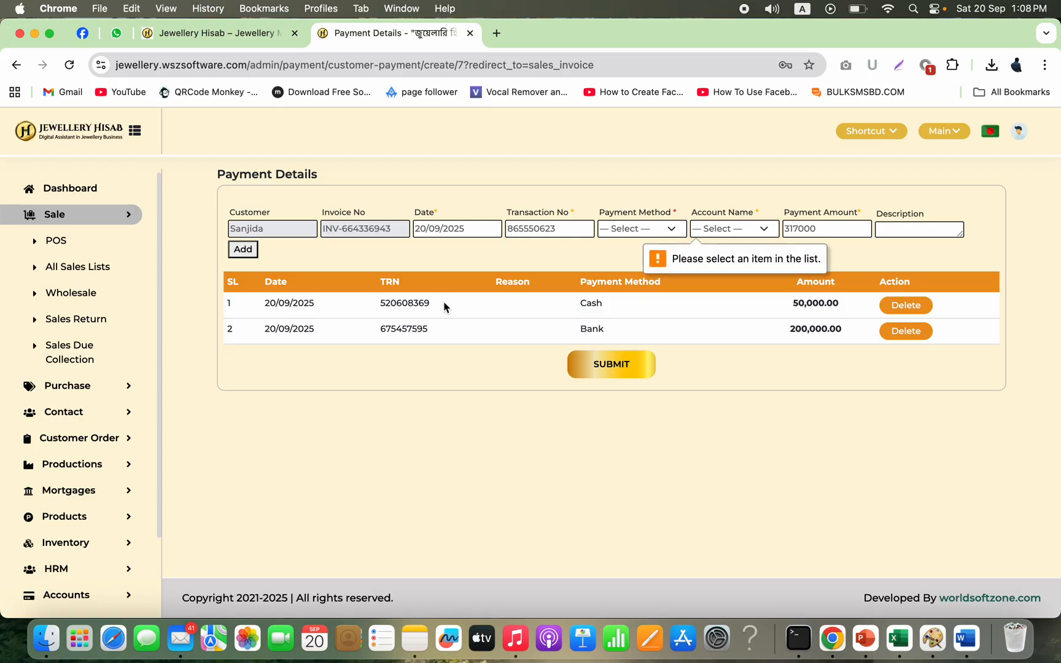
click(642, 231)
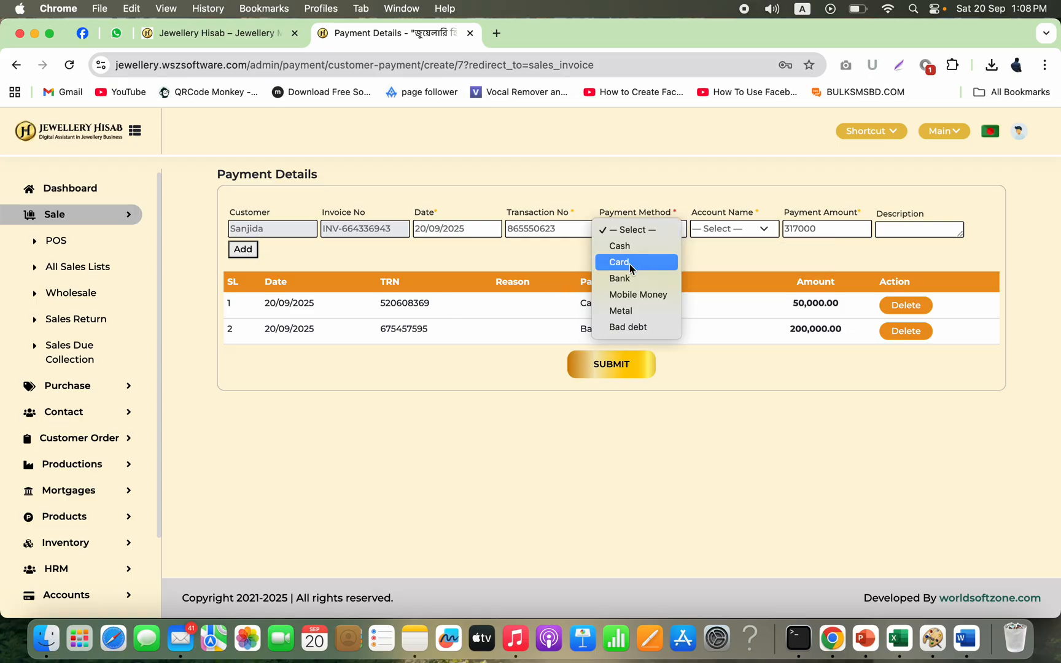
click(636, 312)
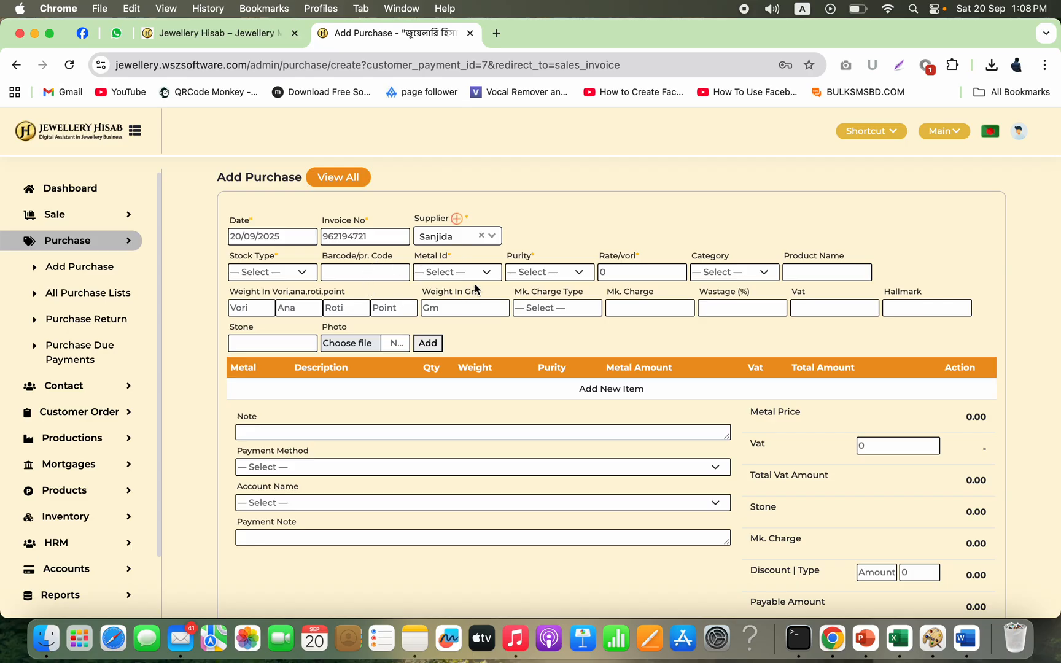
Step: Set the old-gold purchase stock type to Old Gold, metal to Gold, purity 18k and category Ring
click(295, 274)
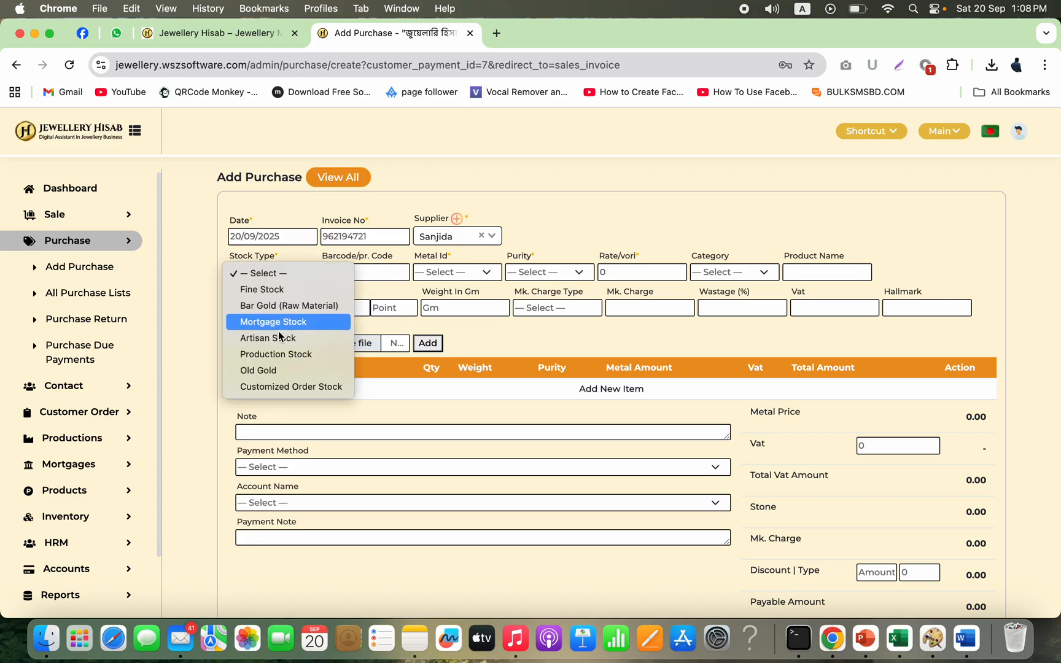
click(269, 375)
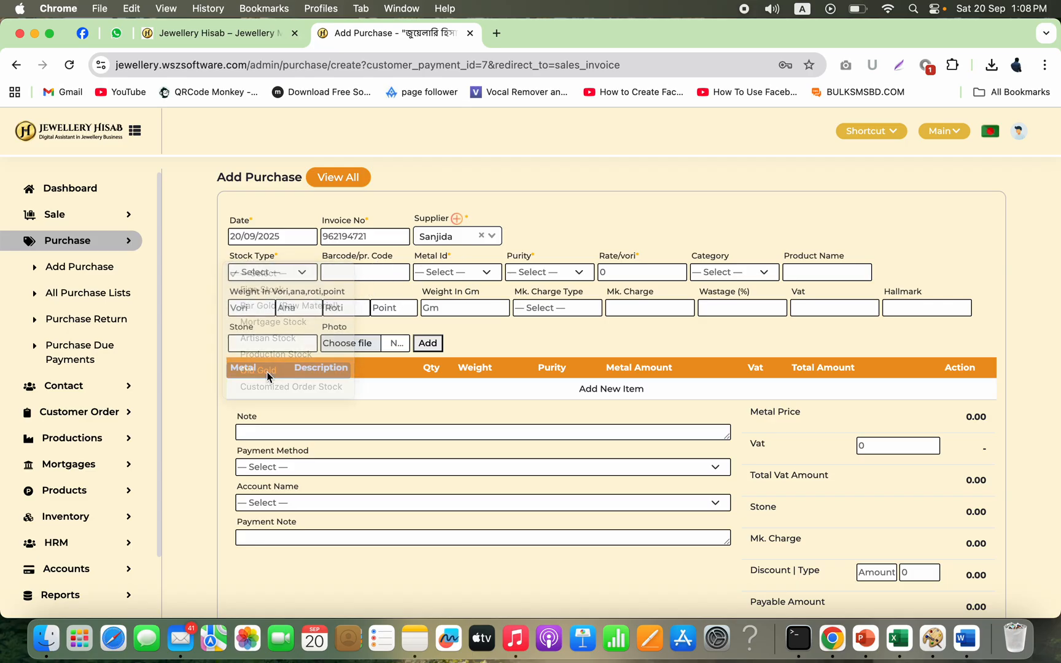
click(476, 278)
click(472, 293)
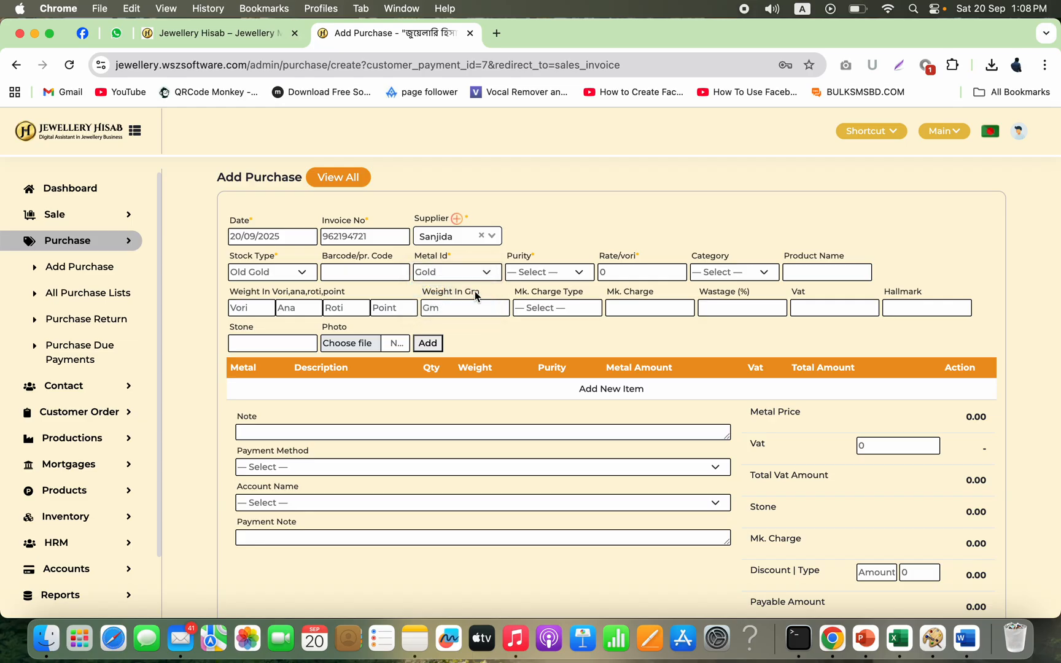
click(585, 274)
click(537, 323)
click(758, 274)
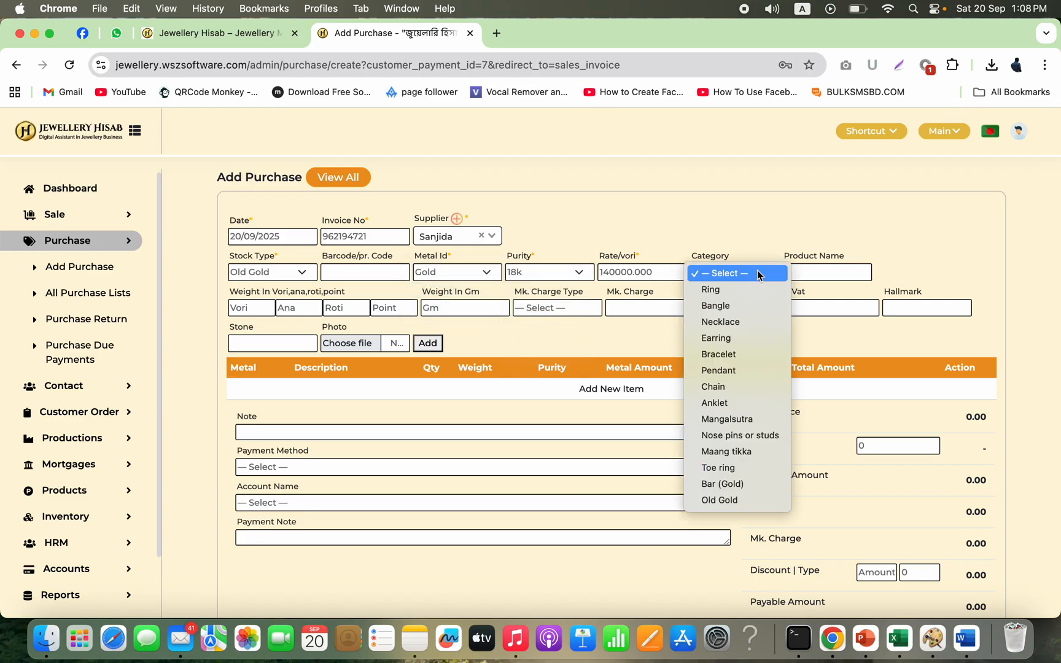
click(735, 291)
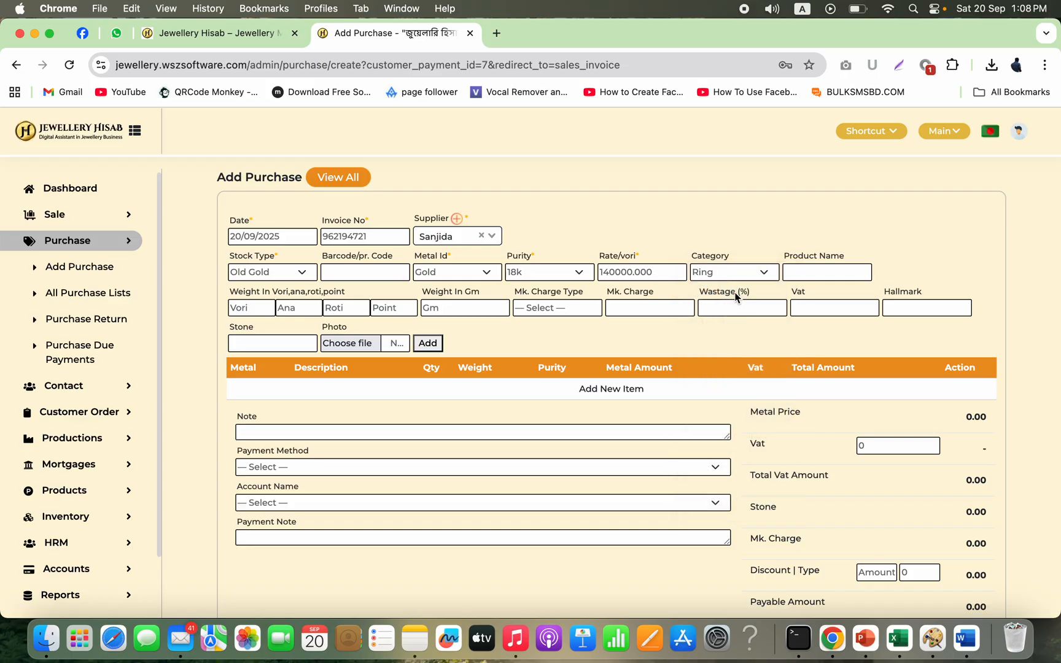
Step: Enter a weight of 12 ana with 15% wastage and add the ring item to the purchase
click(286, 306)
text(12)
click(760, 306)
text(15)
click(428, 344)
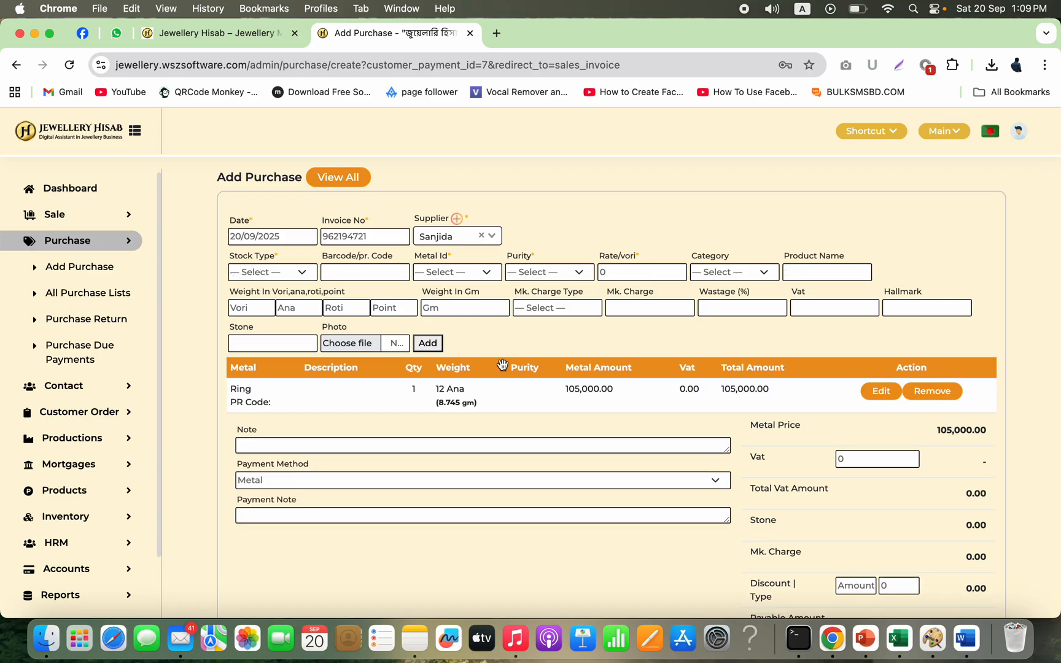
Step: Submit the old-gold purchase and add its 89250 metal payment to the order
double_click(961, 431)
scroll(961, 434, down, 3)
scroll(961, 434, down, 2)
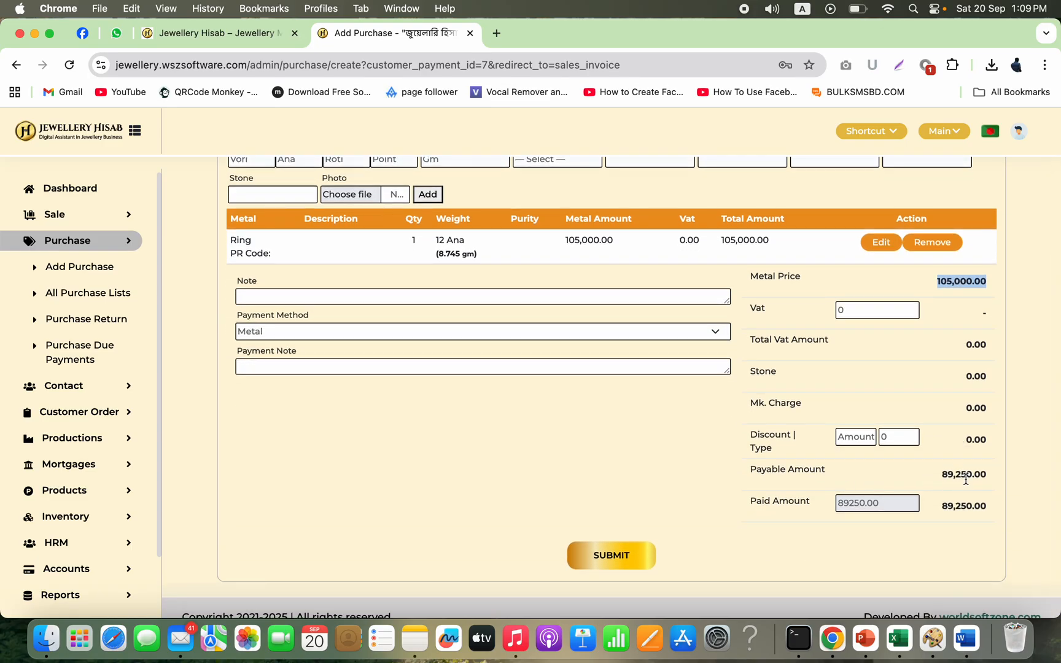
double_click(946, 479)
double_click(971, 478)
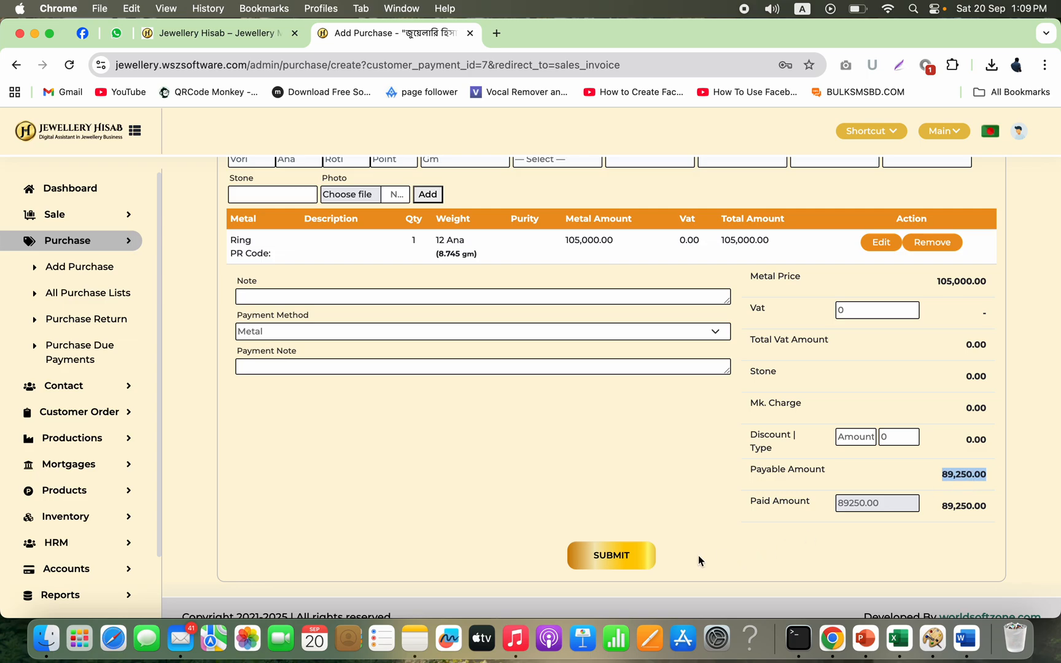
click(621, 558)
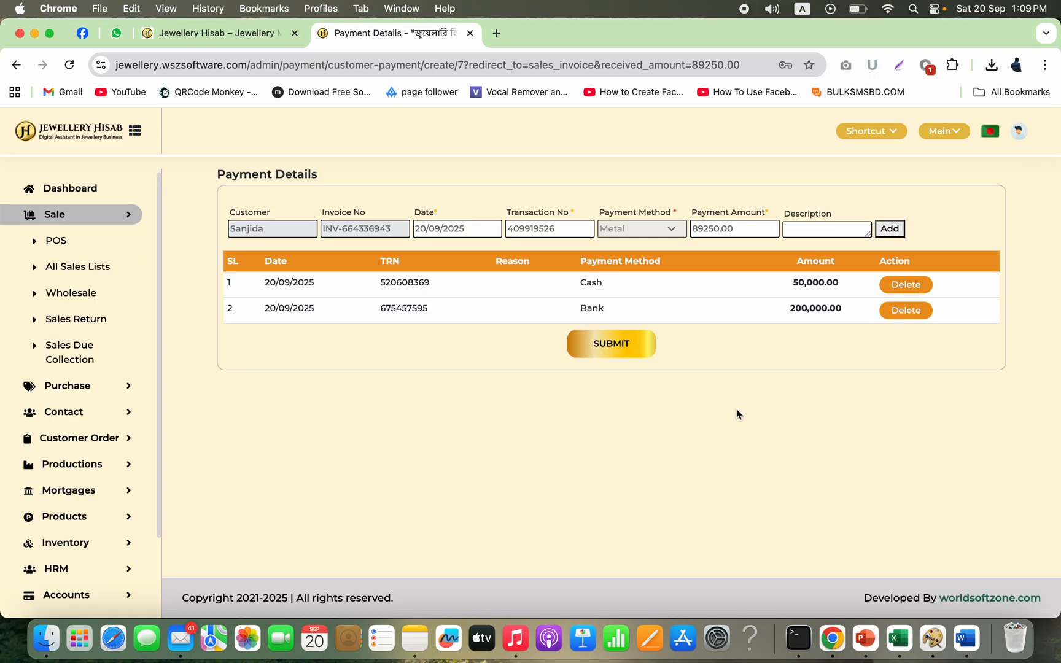
click(891, 229)
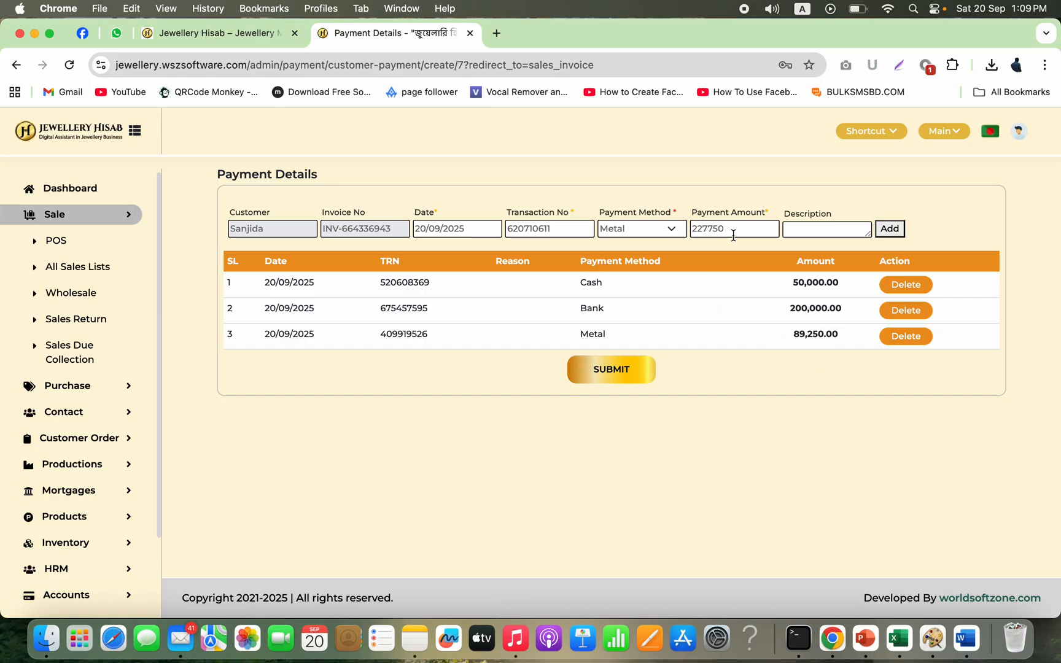
Step: Add a Mobile Money payment of 7750 through the bKash account
click(650, 226)
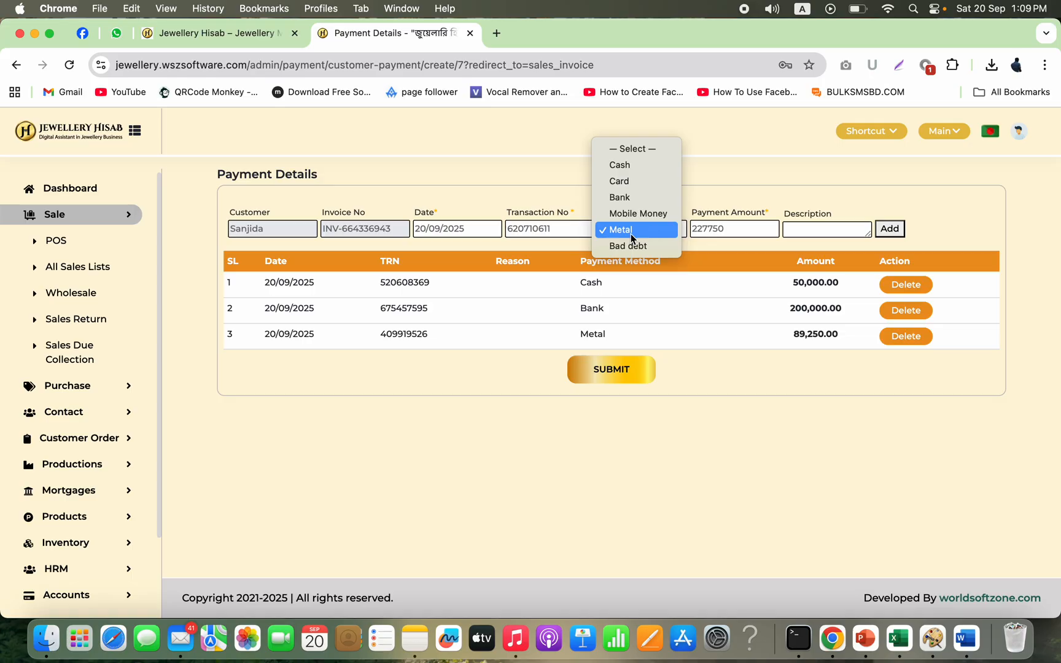
click(647, 215)
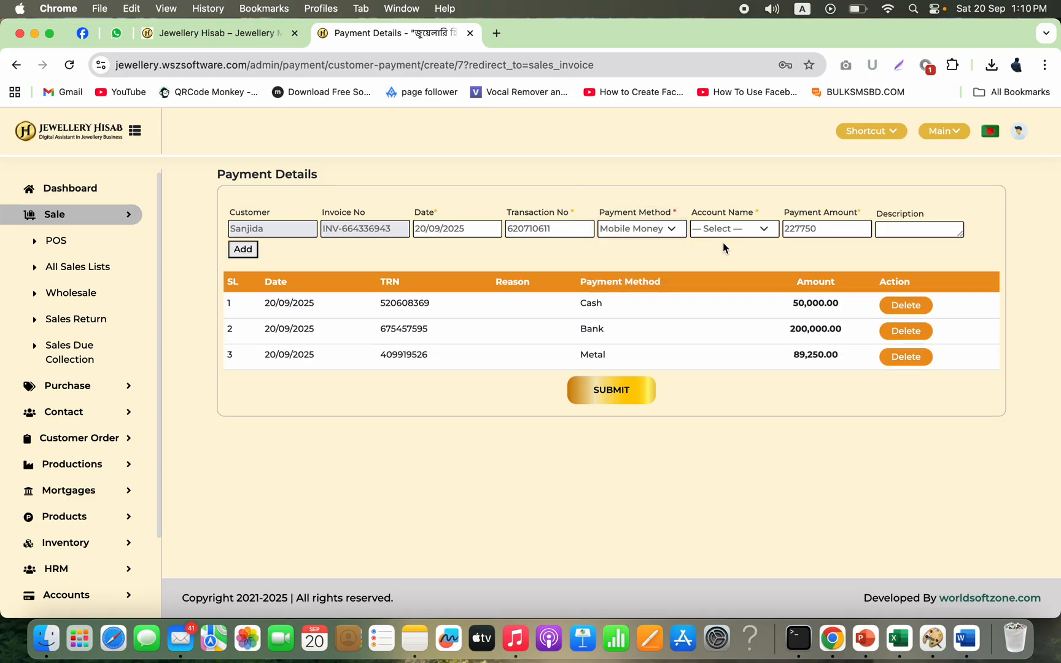
click(744, 238)
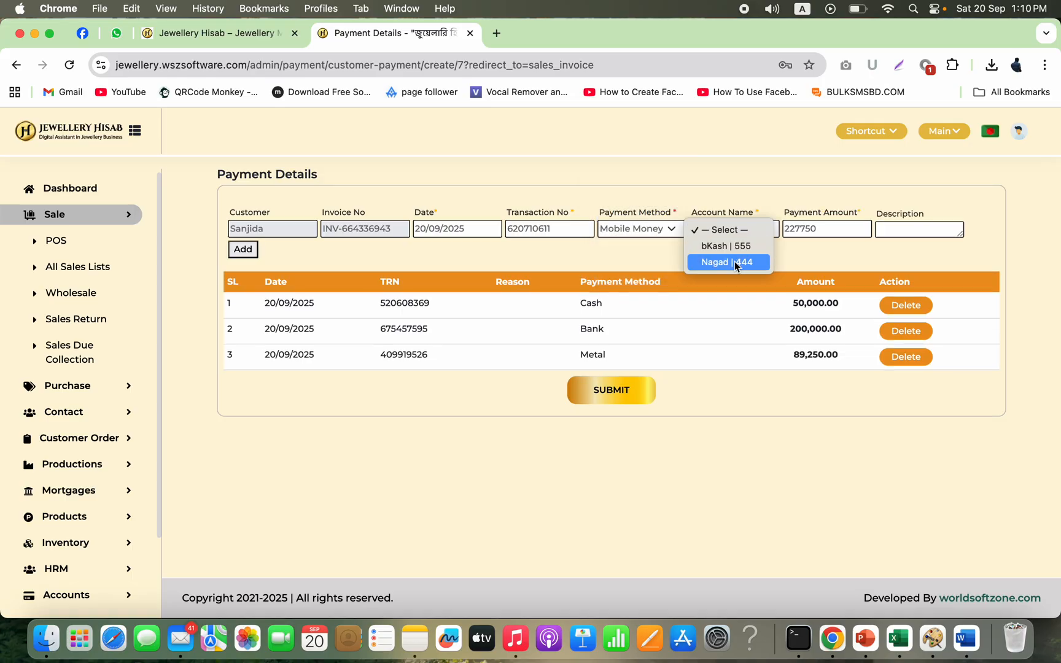
click(743, 246)
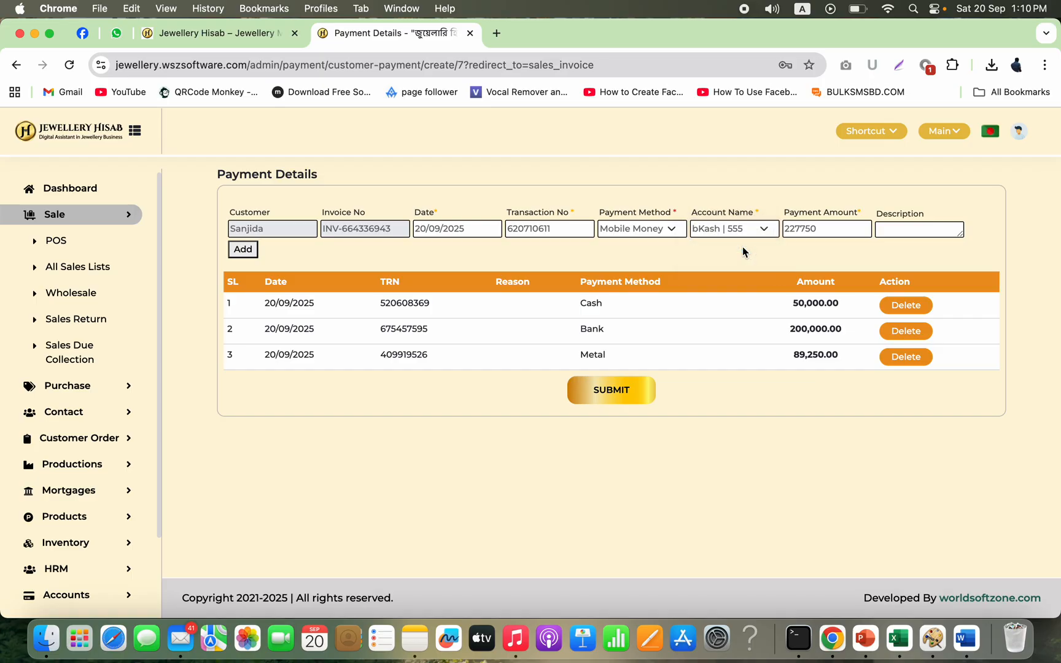
double_click(798, 232)
text(7750)
click(253, 248)
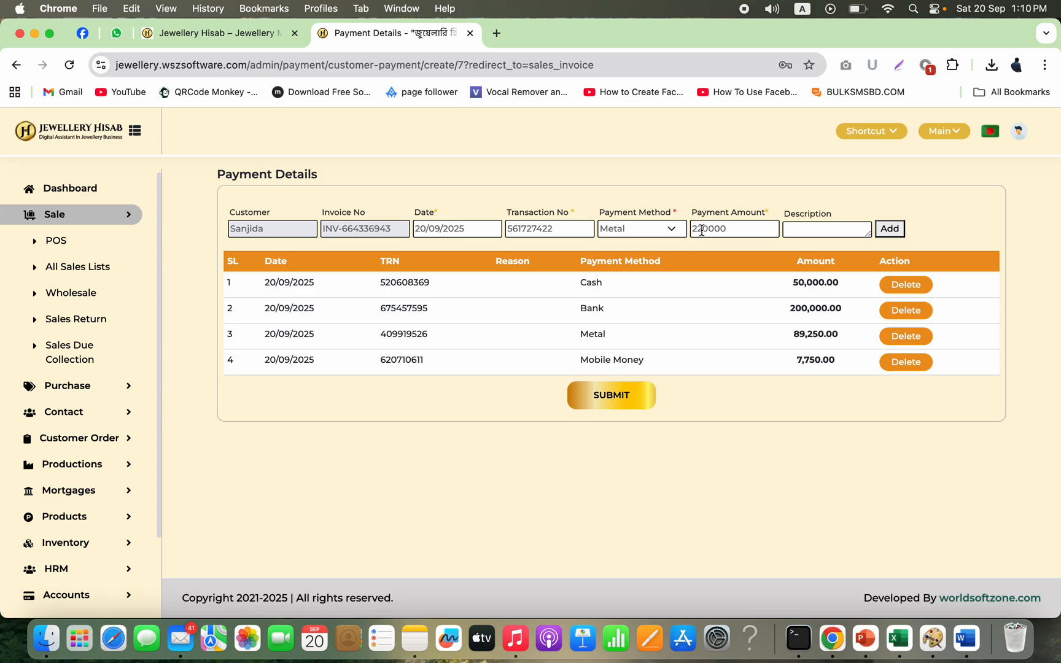
Step: Submit the payments and review the generated order invoice
click(623, 395)
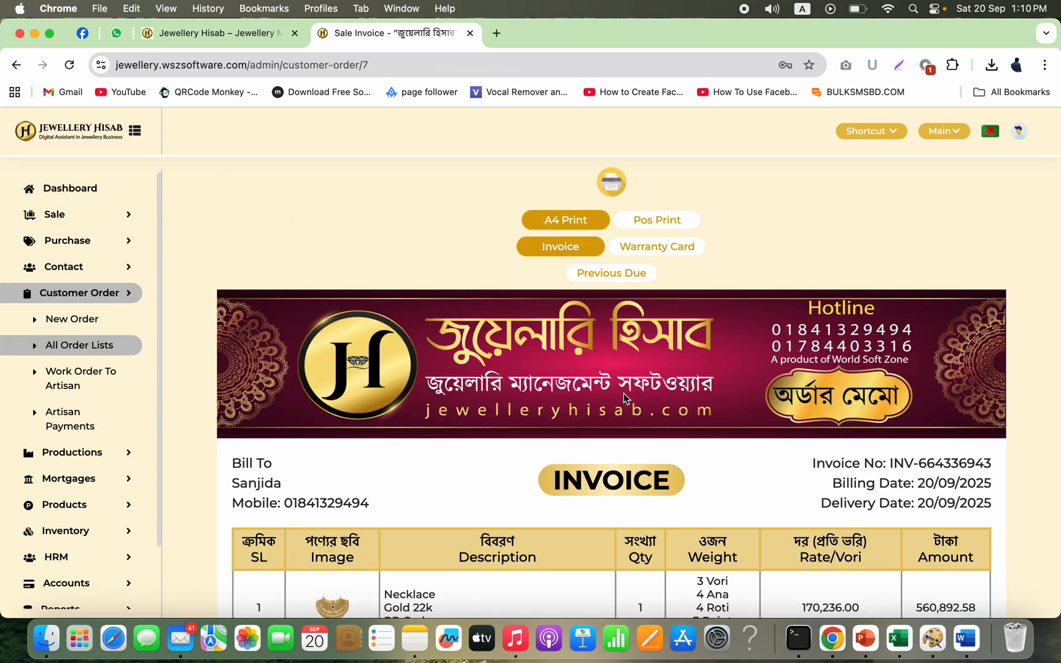
scroll(623, 393, down, 3)
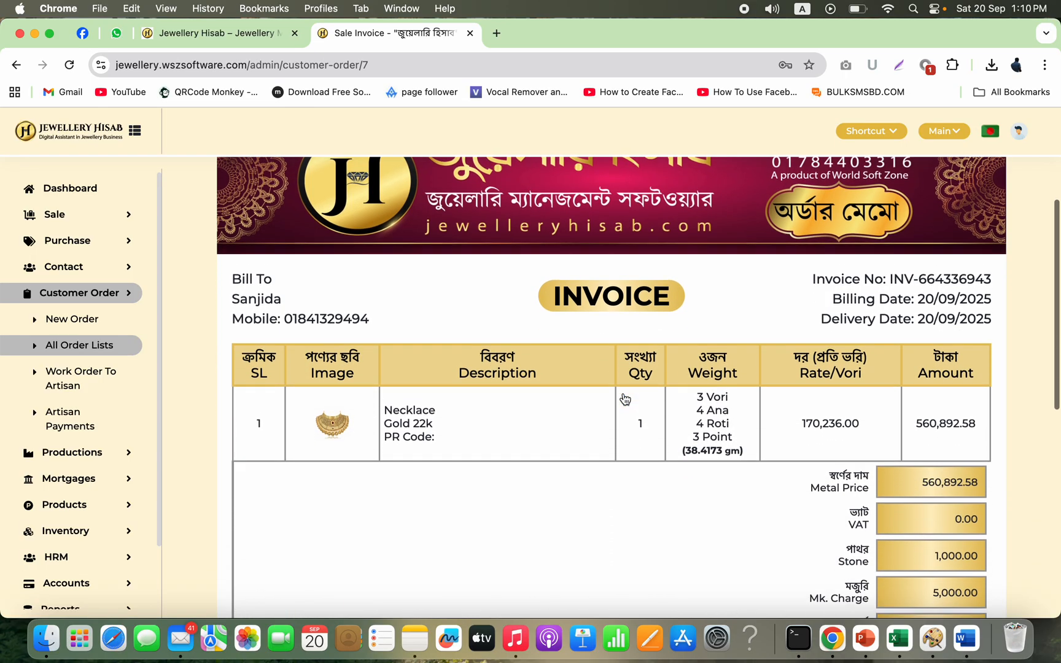
scroll(624, 399, down, 9)
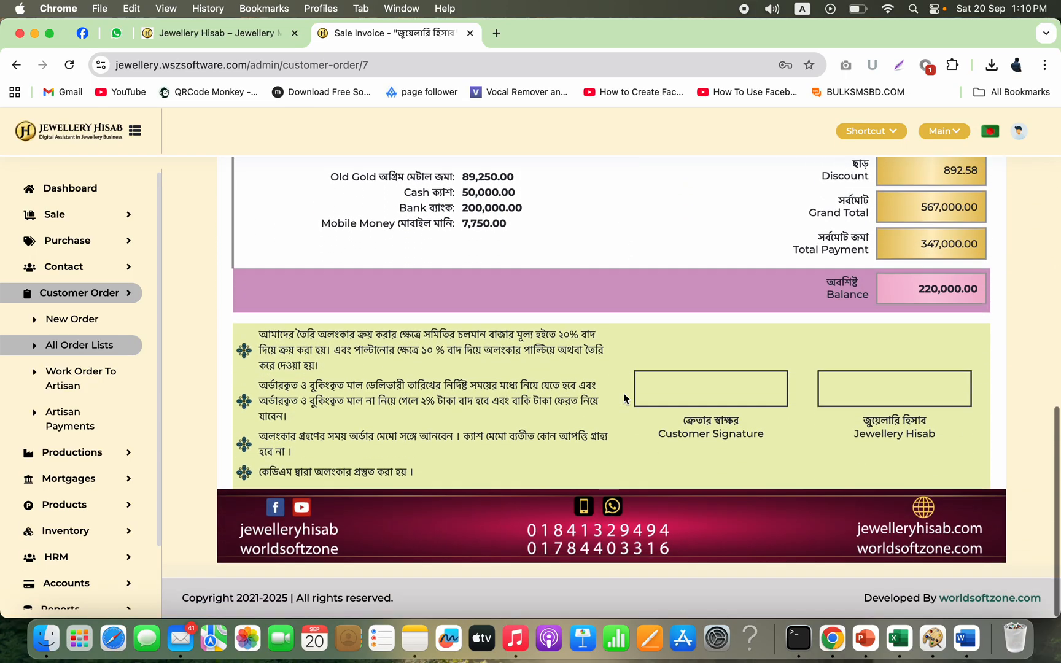
Step: Open the necklace image from the invoice in a separate tab to view it, then close that tab
scroll(623, 394, up, 6)
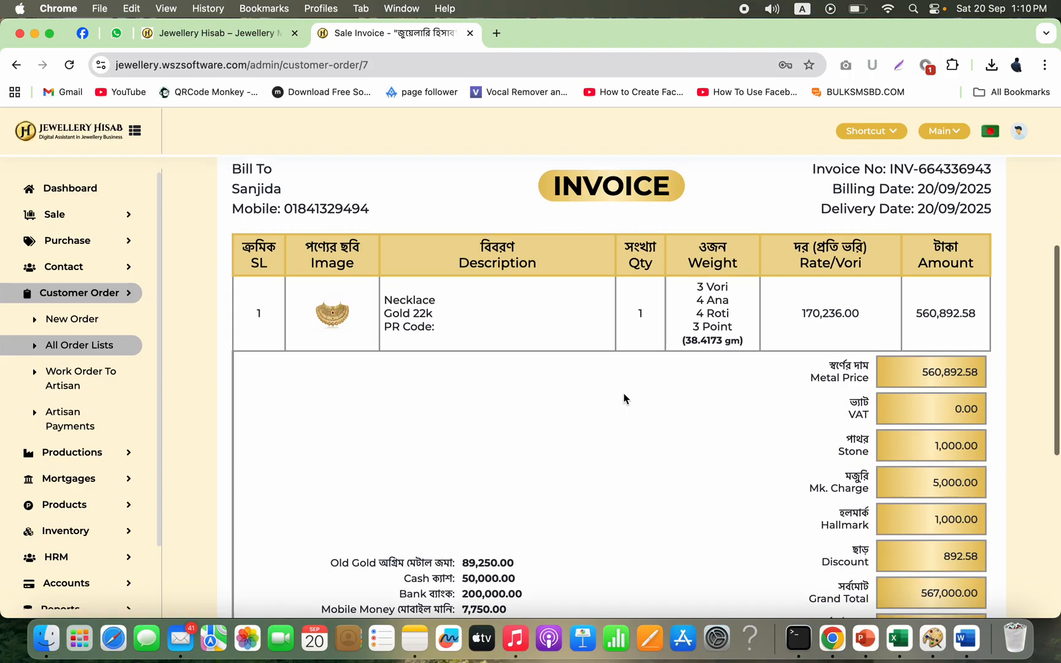
scroll(623, 398, down, 2)
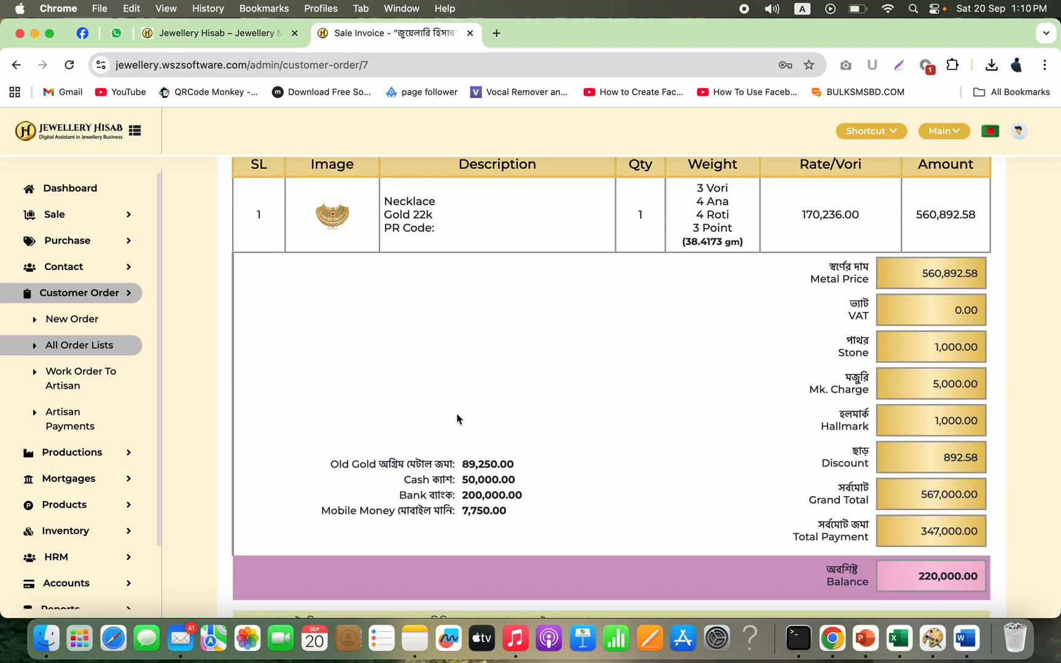
right_click(335, 219)
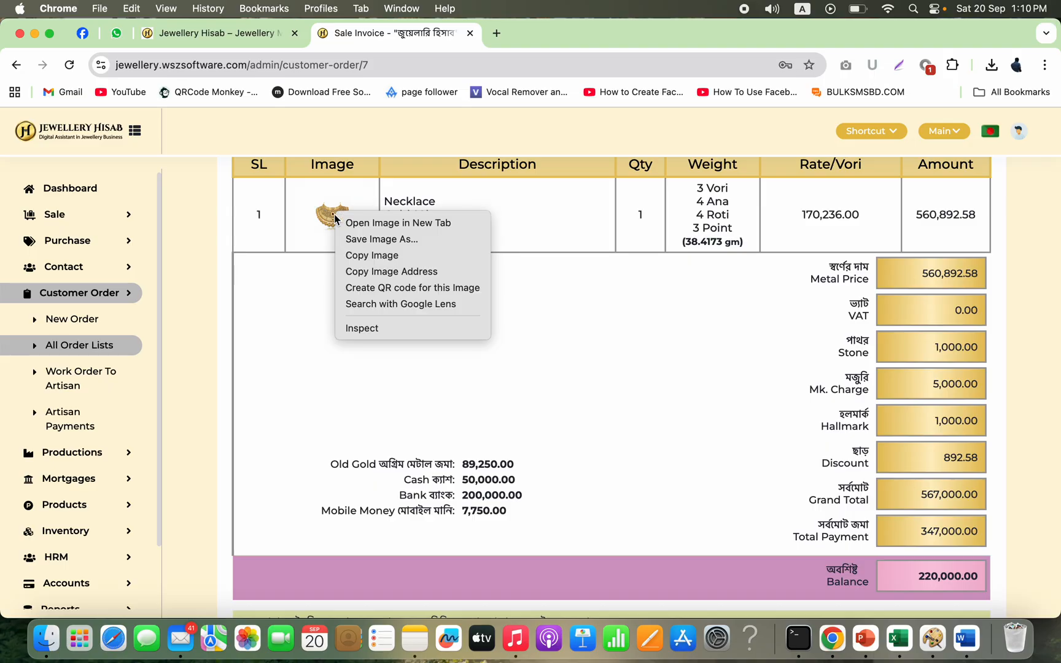
click(396, 231)
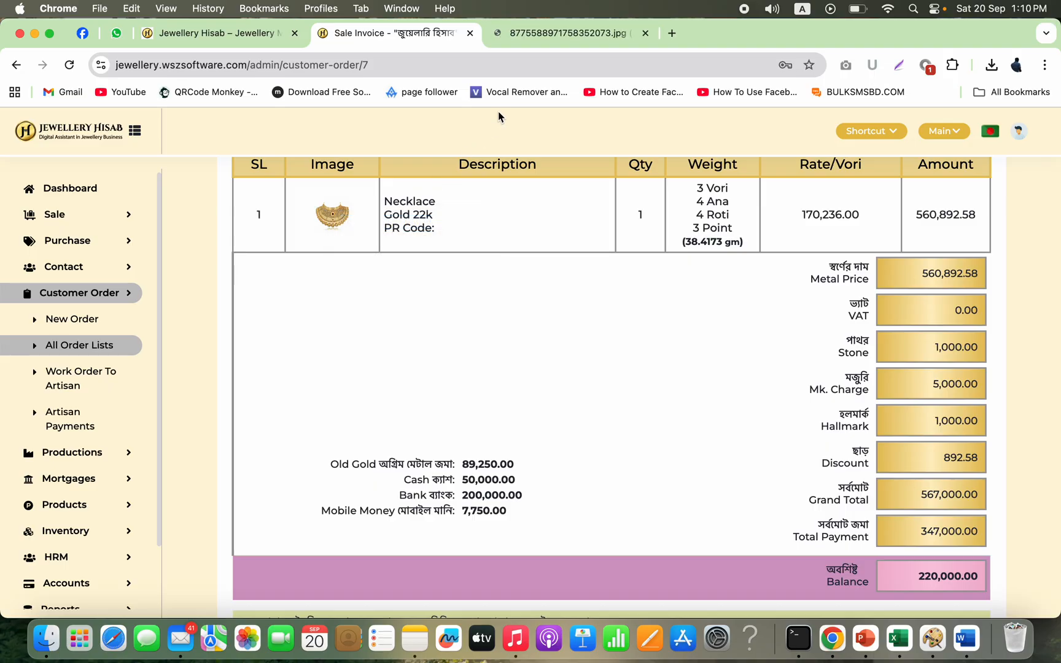
click(562, 35)
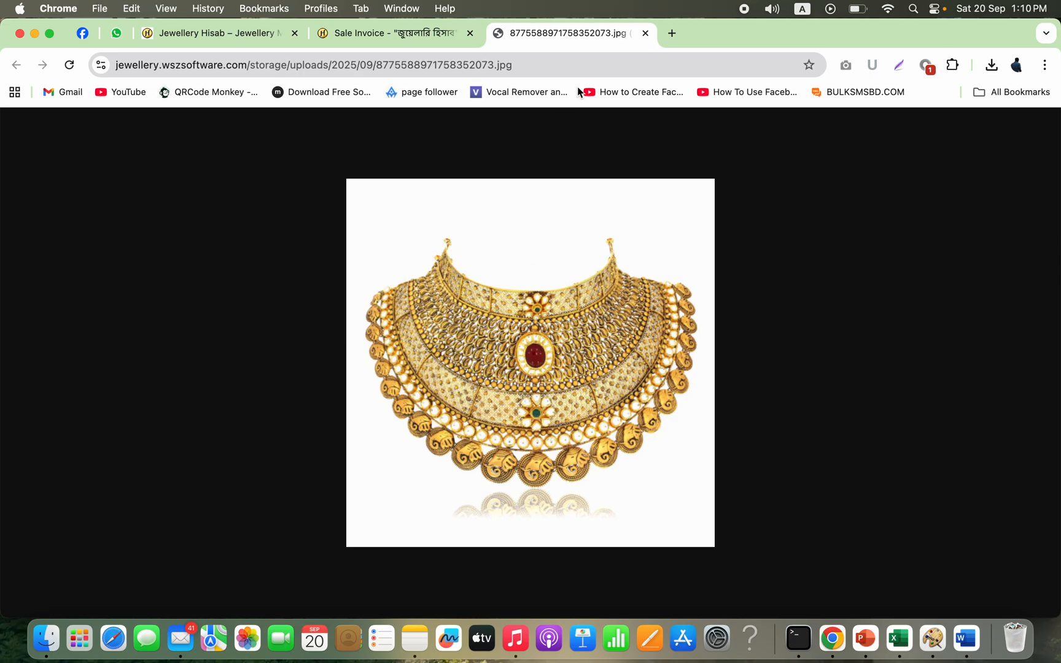
click(646, 33)
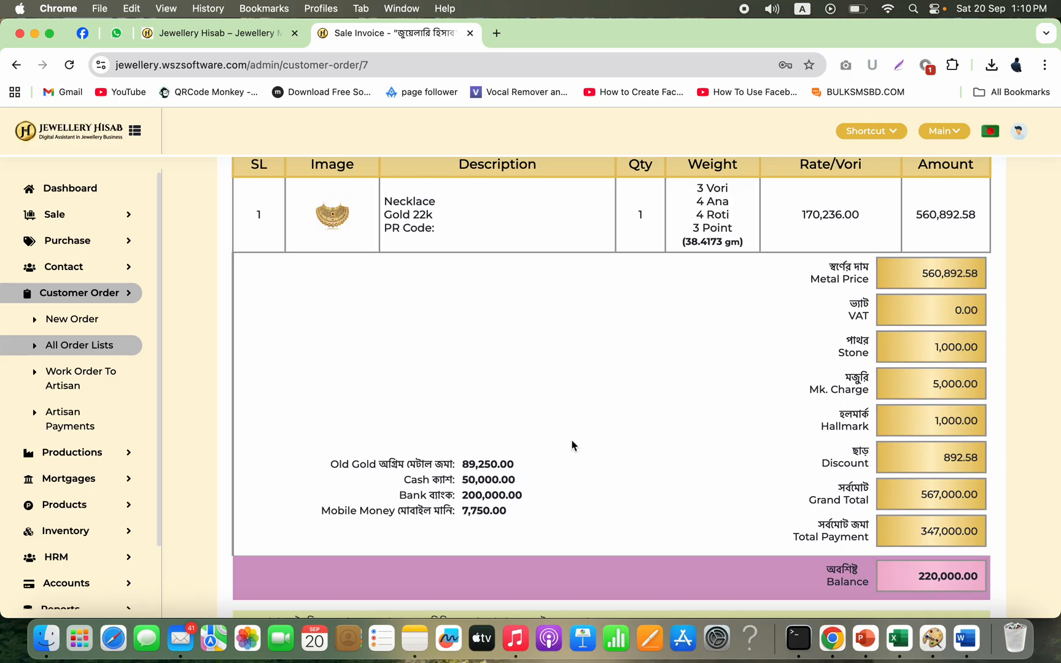
Step: Review the invoice's payment totals, balance and the necklace's rate per vori
scroll(572, 444, down, 3)
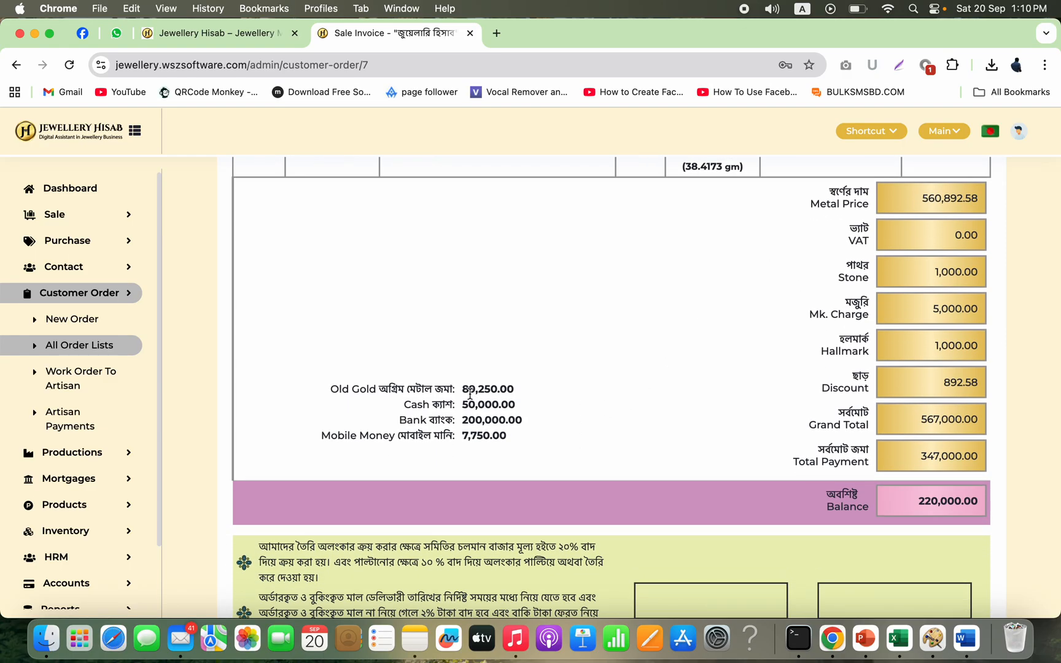
double_click(929, 452)
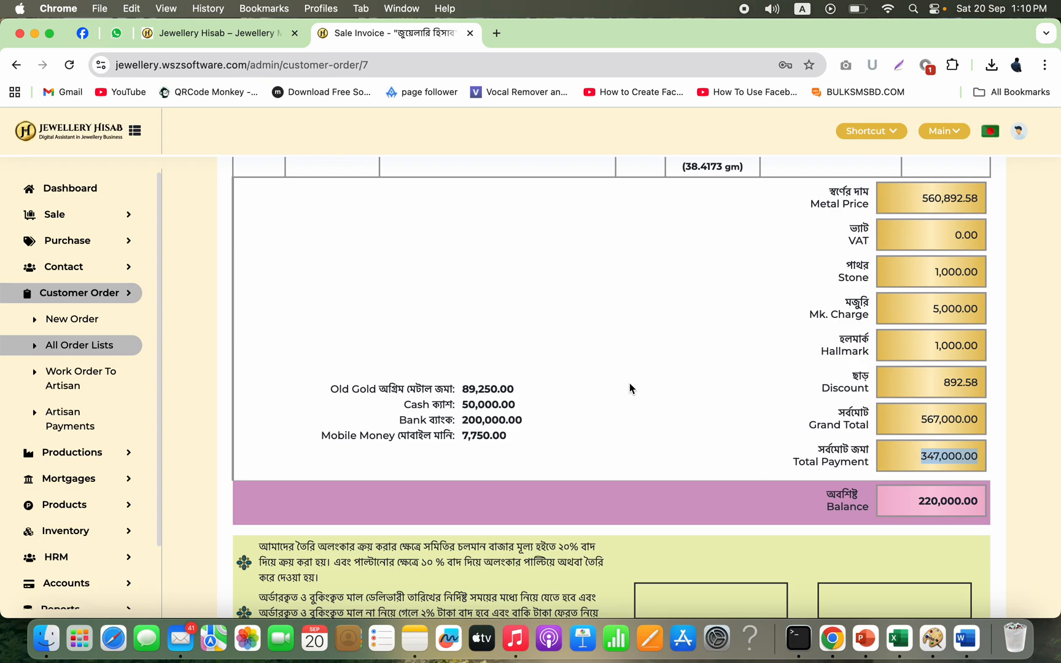
scroll(630, 386, up, 5)
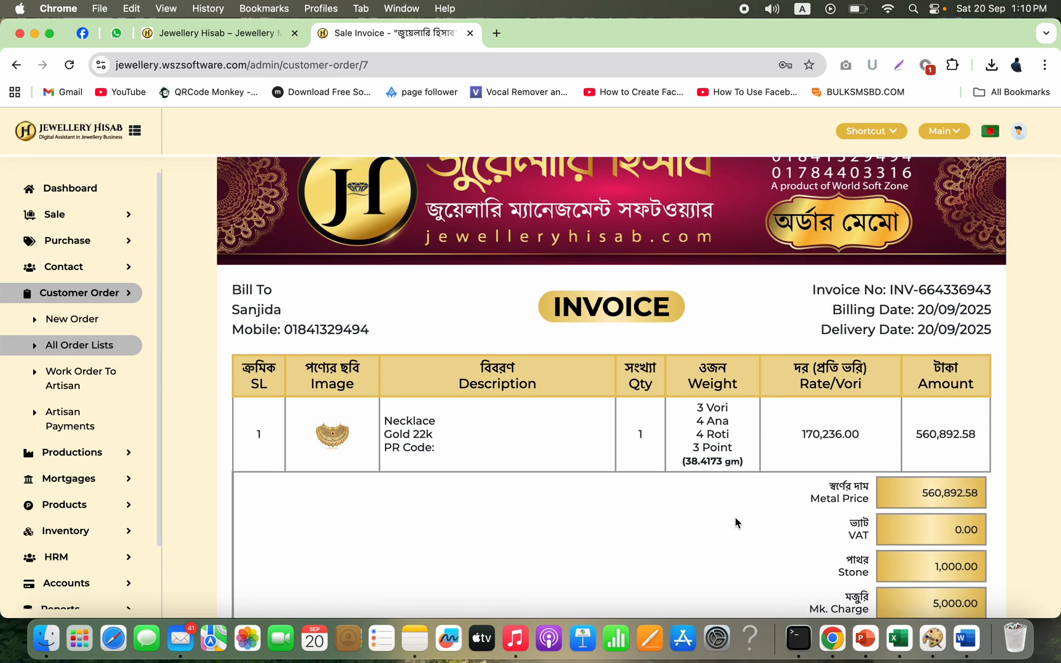
scroll(735, 517, down, 1)
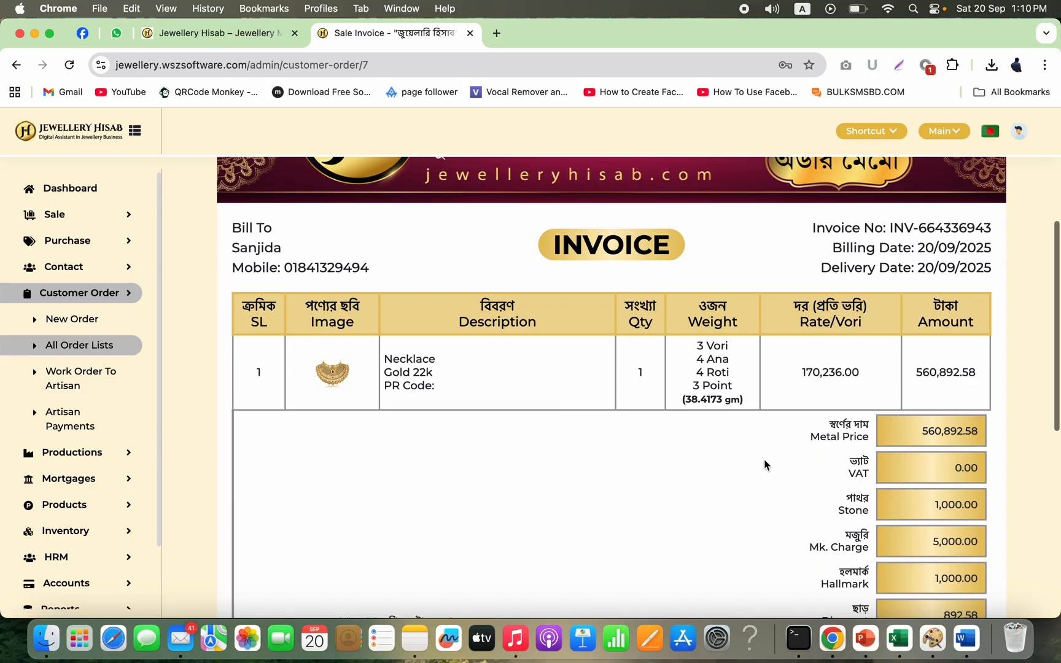
double_click(820, 376)
scroll(702, 479, down, 7)
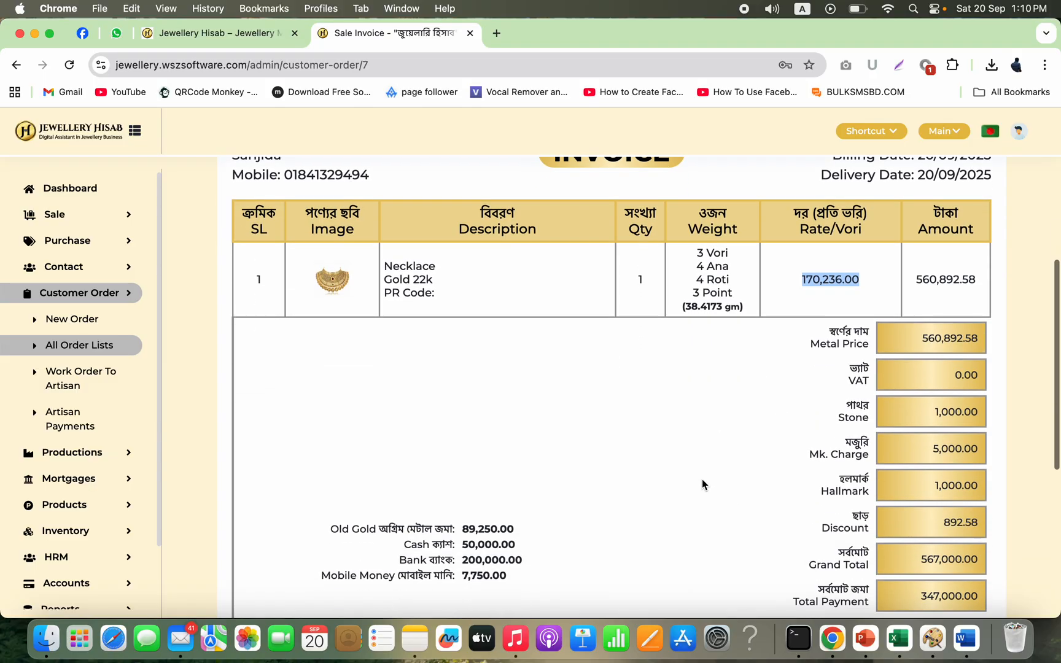
scroll(702, 479, up, 8)
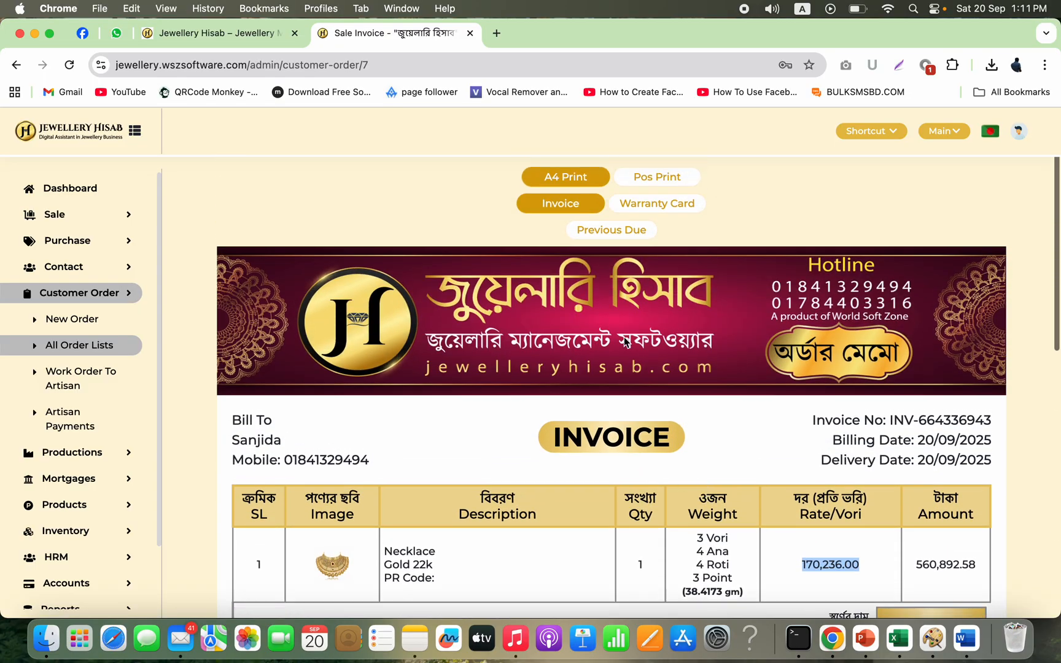
Step: View the warranty card for the order, checking both its back and front parts
click(674, 206)
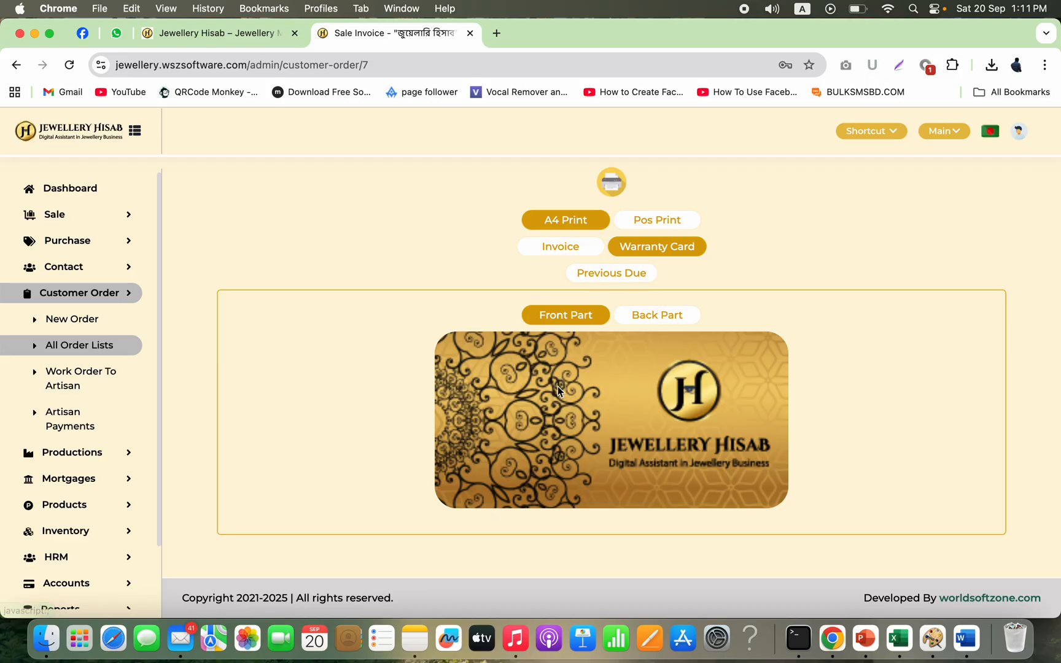
click(644, 314)
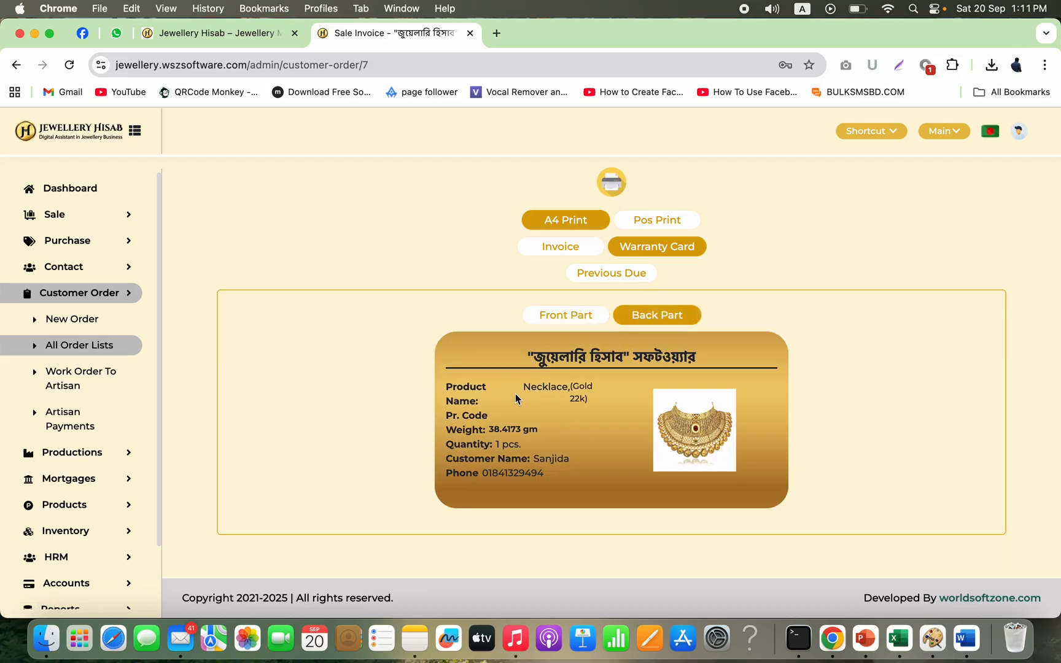
click(568, 320)
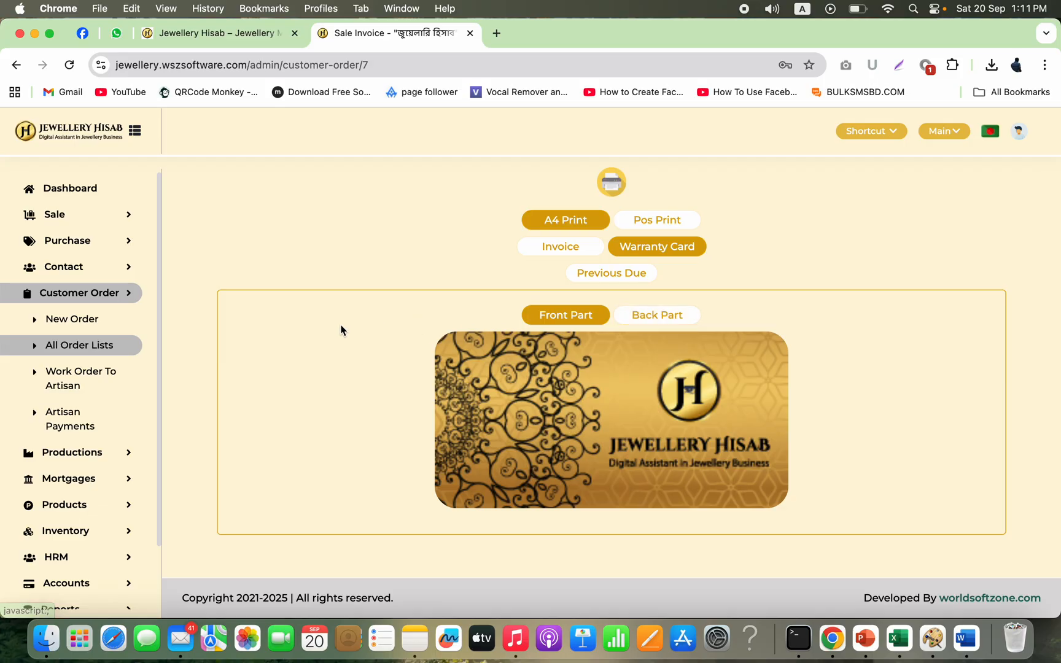
Step: Open the list of all customer orders and examine the new necklace order's row
click(101, 358)
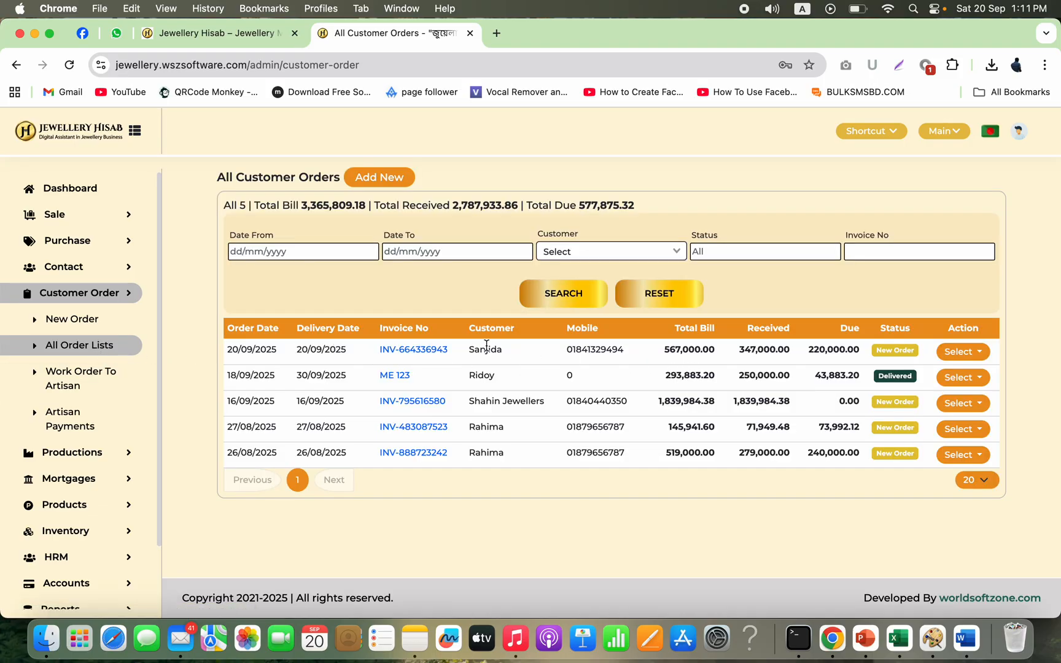
drag(474, 349, 911, 352)
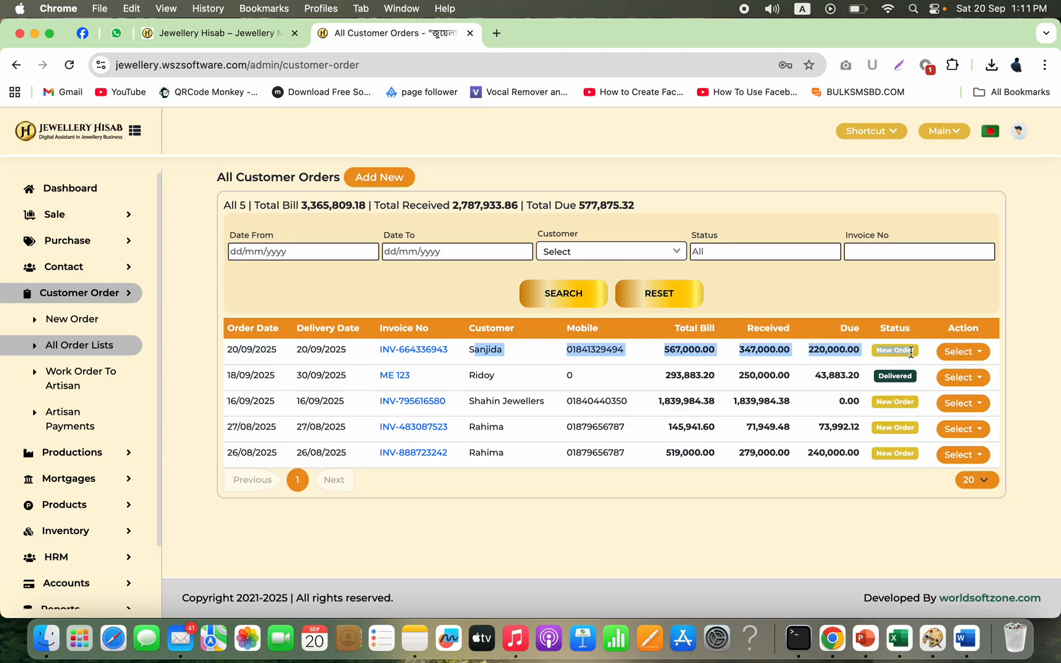
click(938, 295)
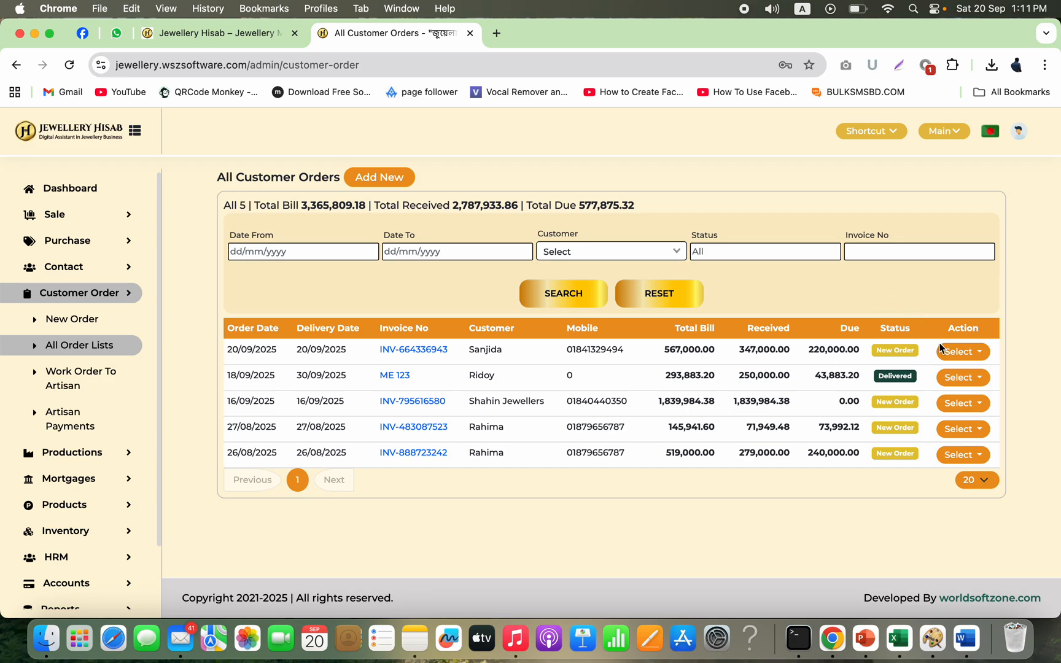
Step: Start a work order to artisan for the new necklace order
click(956, 354)
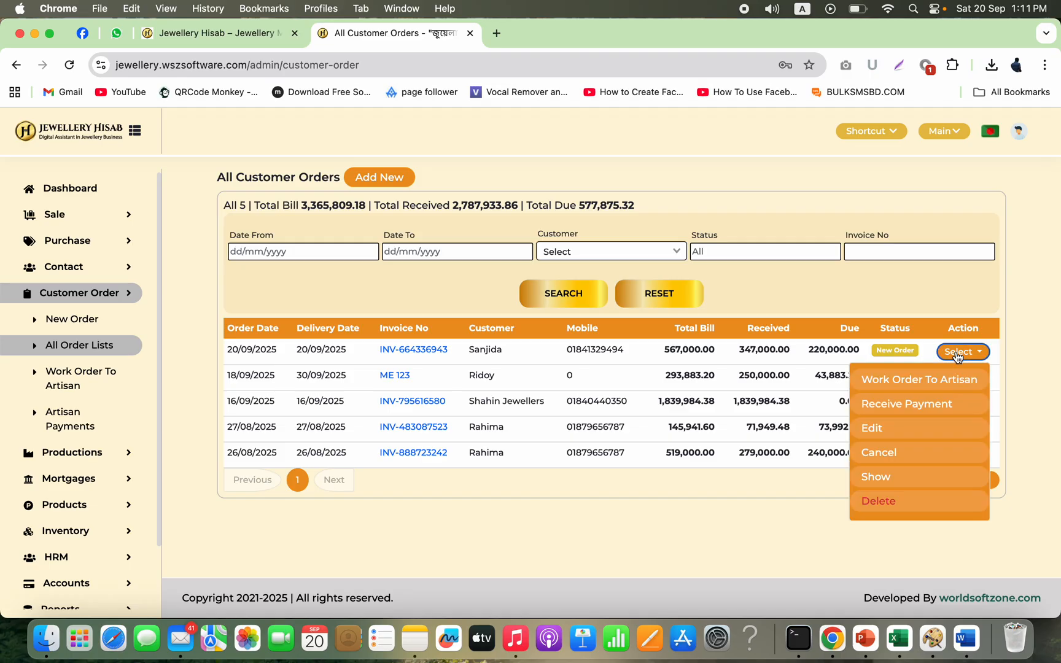
click(927, 386)
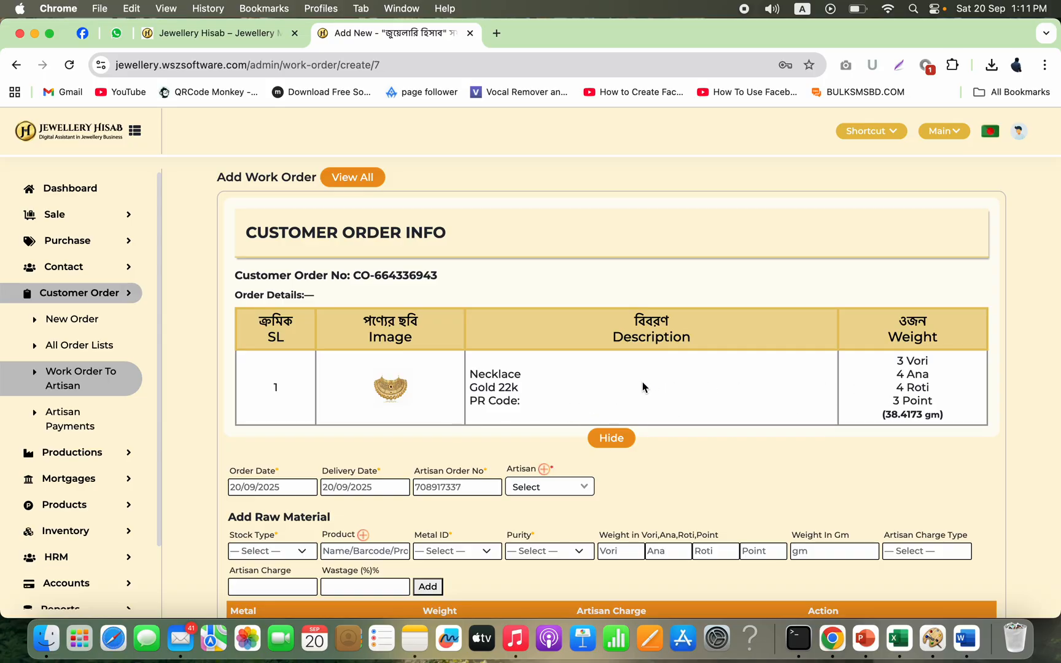
double_click(910, 423)
triple_click(910, 424)
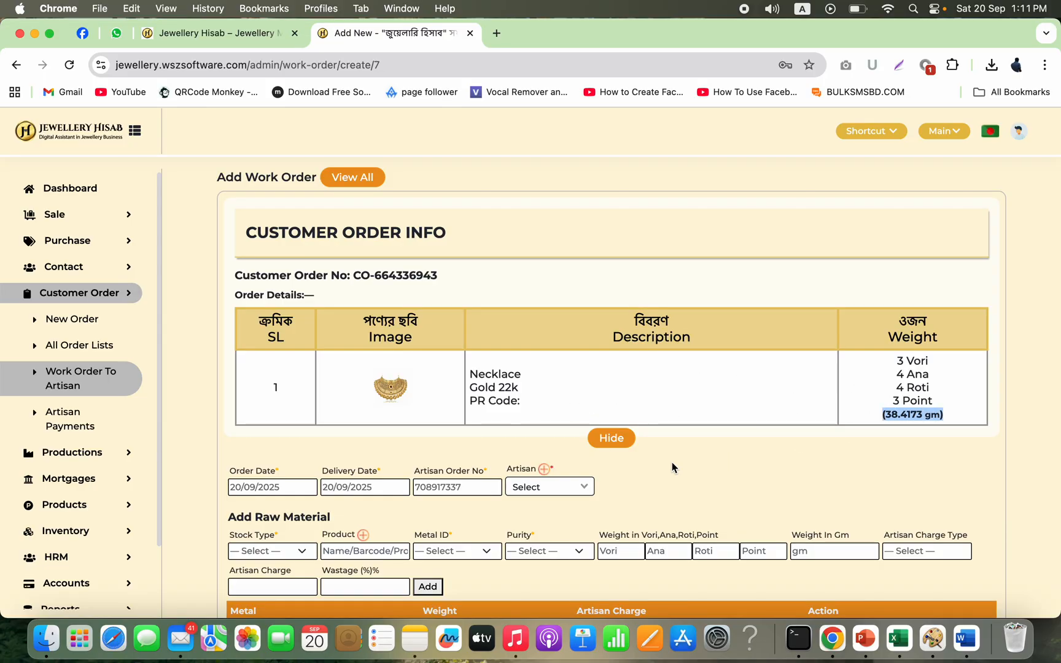
right_click(628, 491)
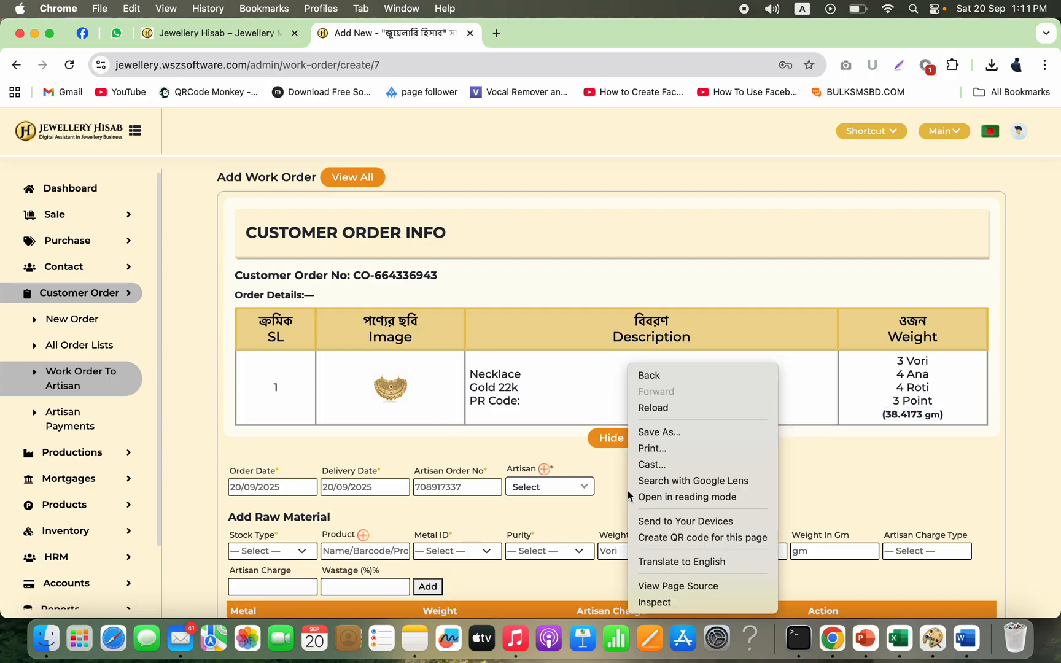
click(560, 451)
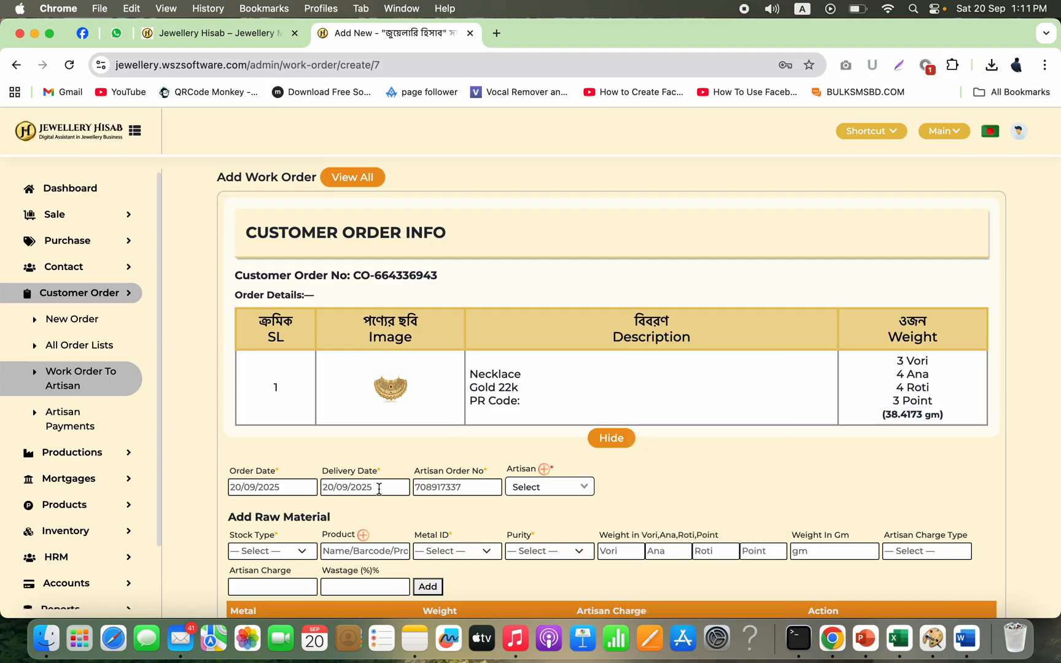
Step: Choose the artisan for the work order, keeping the 20/09/2025 delivery date
click(379, 489)
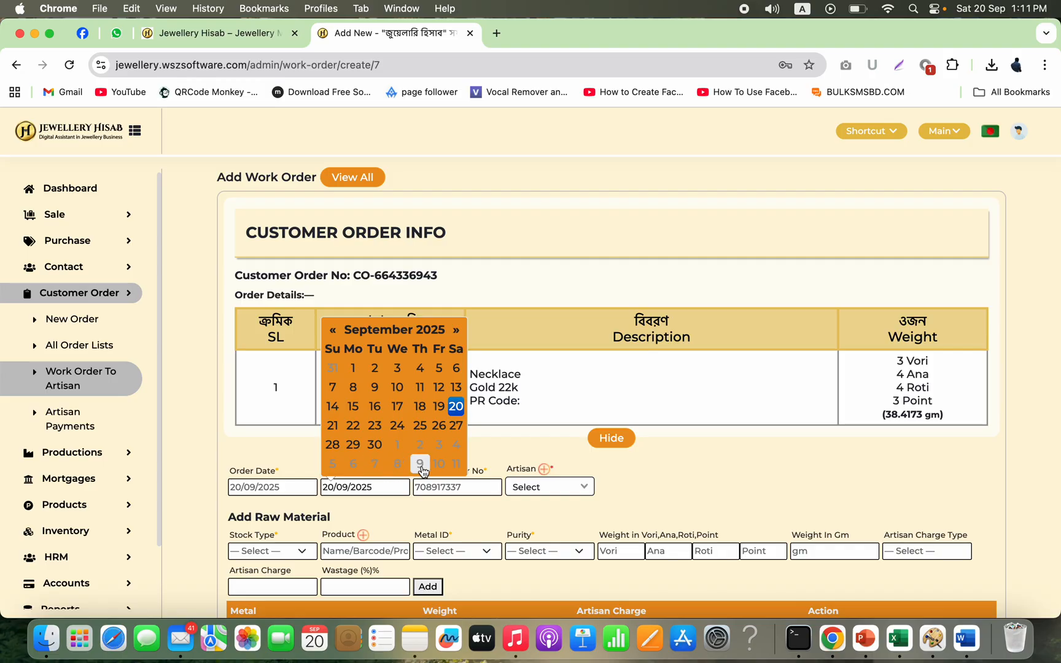
click(516, 460)
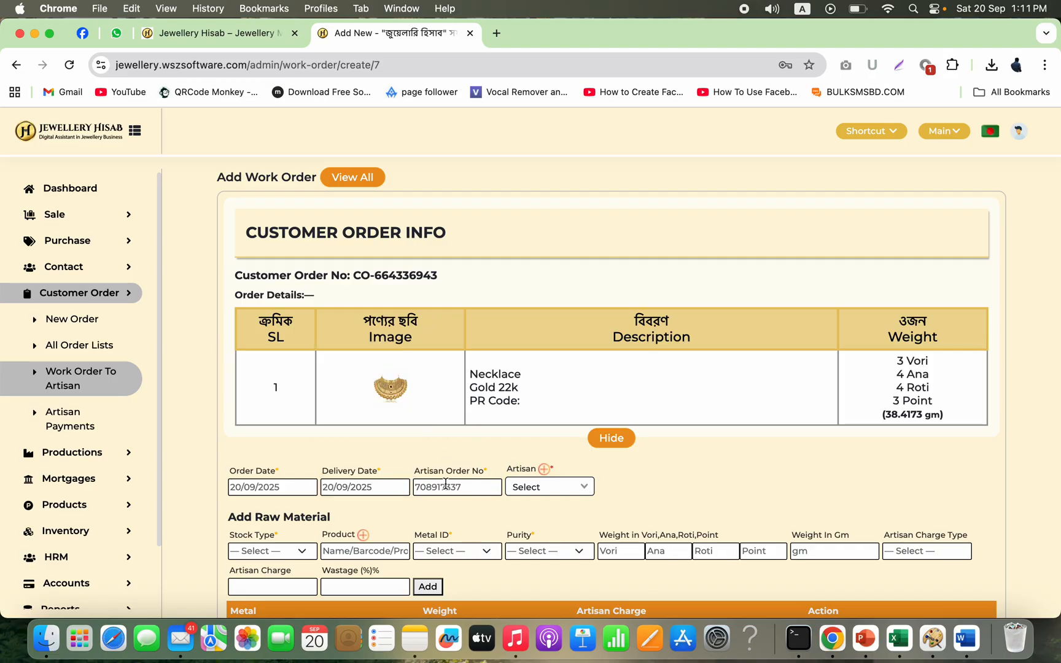
click(571, 486)
click(548, 542)
Step: Set the raw material's stock type to Bar Gold (Raw Material) and its metal to Gold
scroll(651, 496, down, 3)
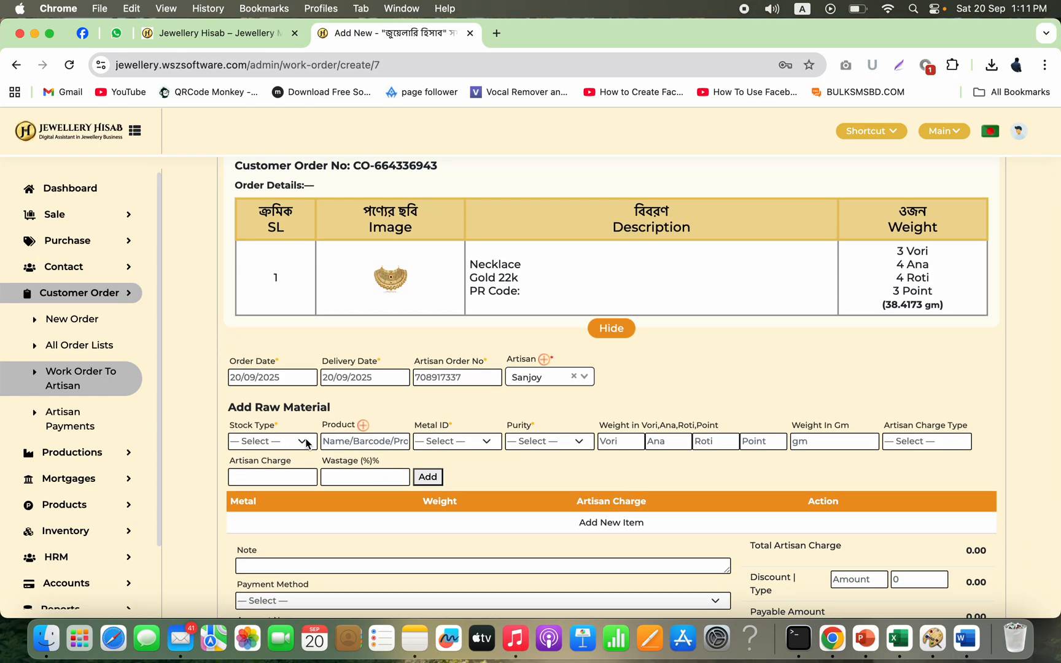
click(306, 442)
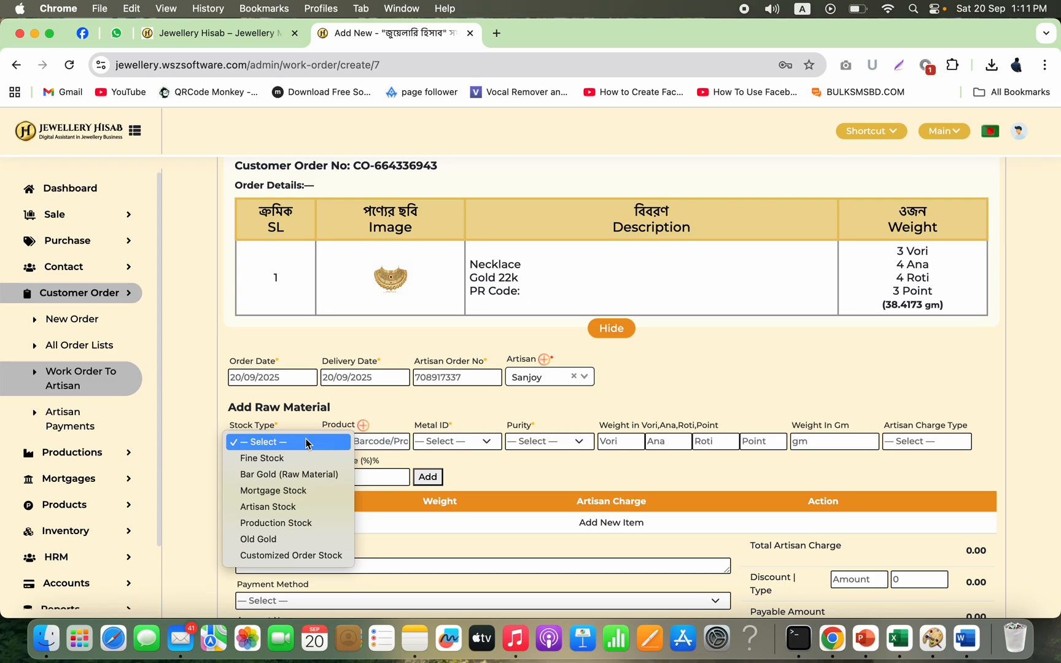
click(299, 475)
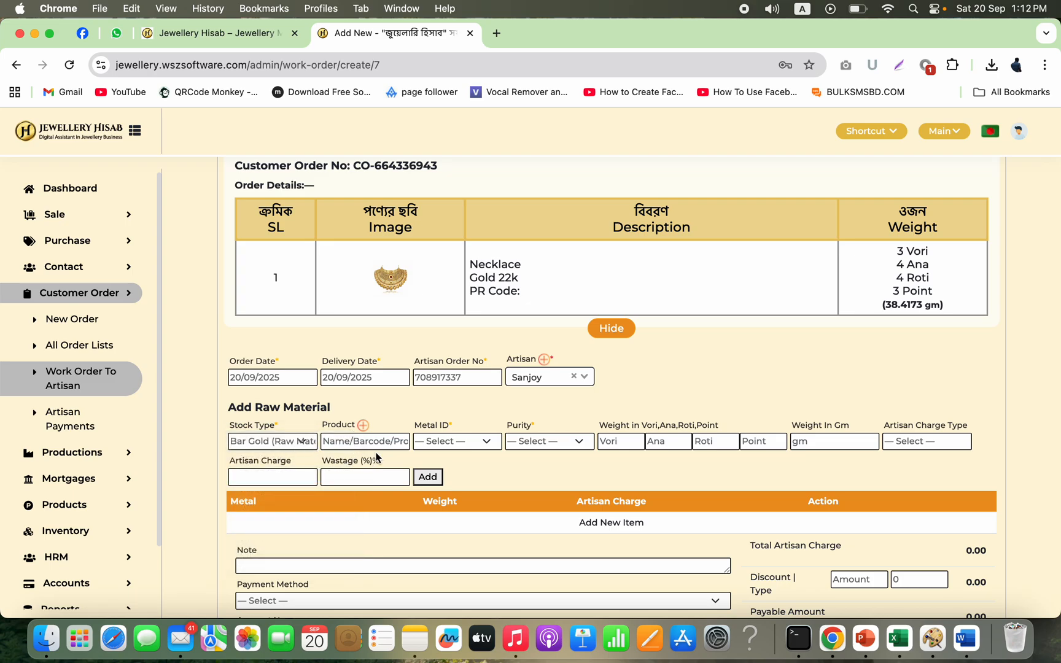
click(440, 443)
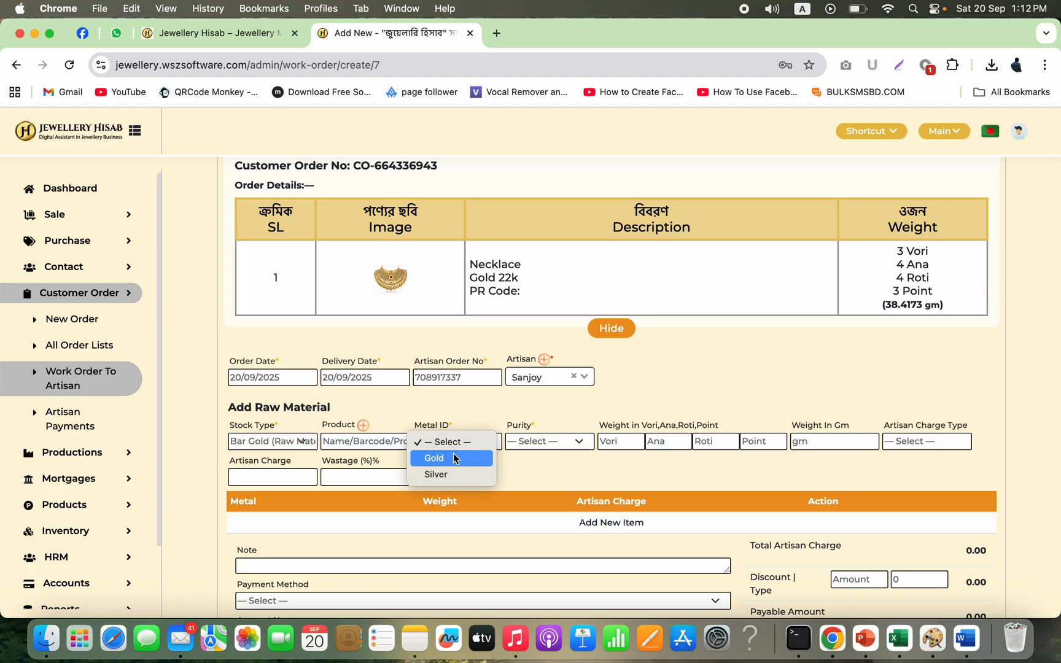
click(452, 462)
Step: Search the products for "ba" and pick Bar (Gold) as the raw material
click(372, 446)
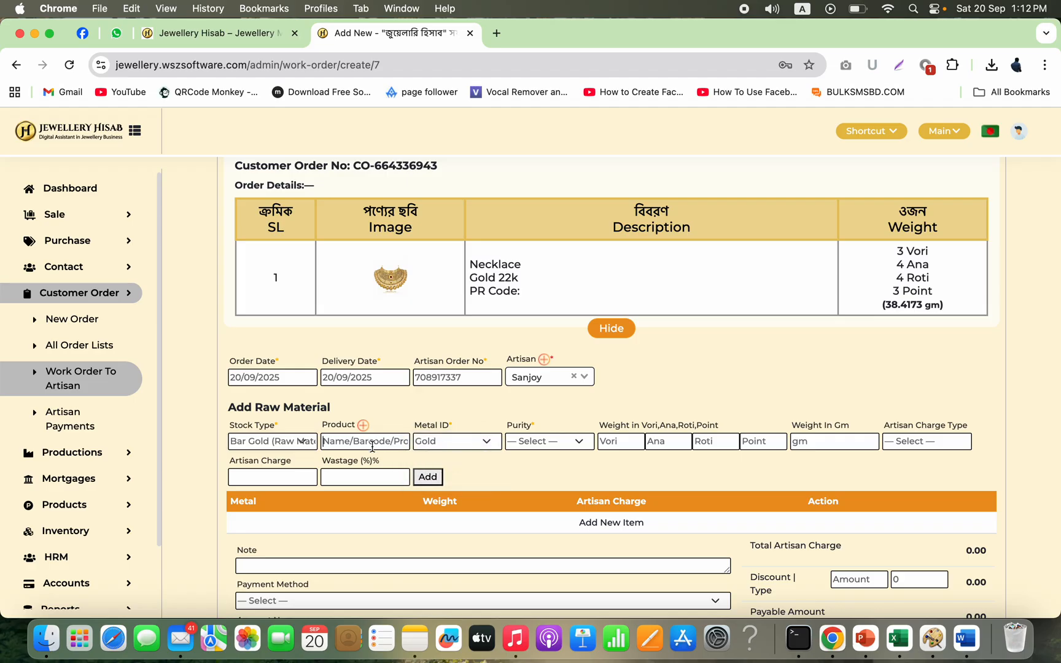
text(ba)
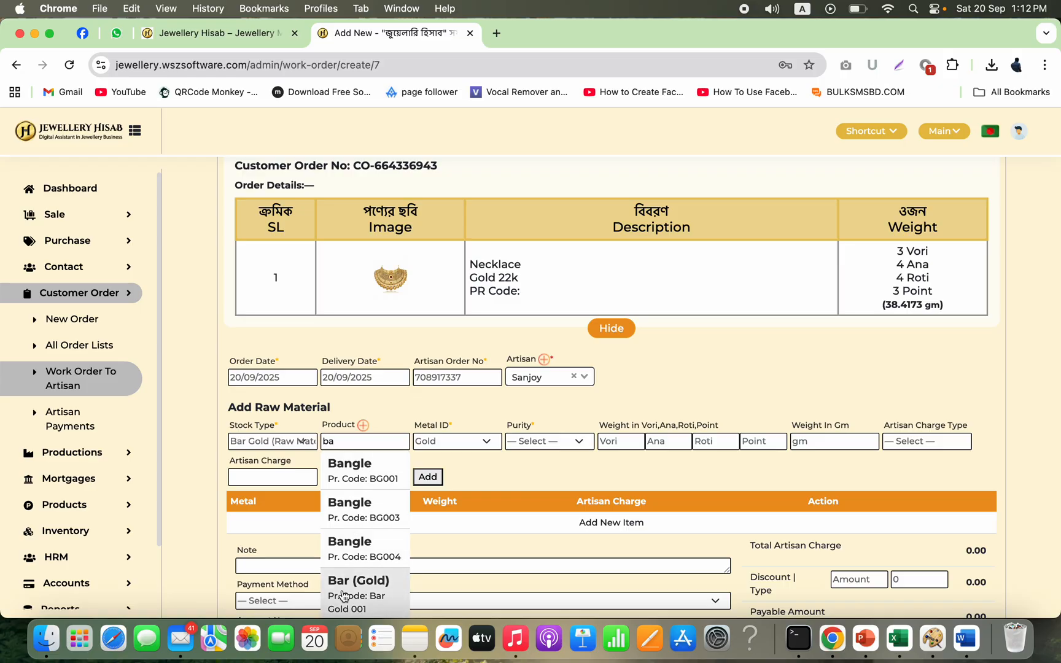
click(344, 594)
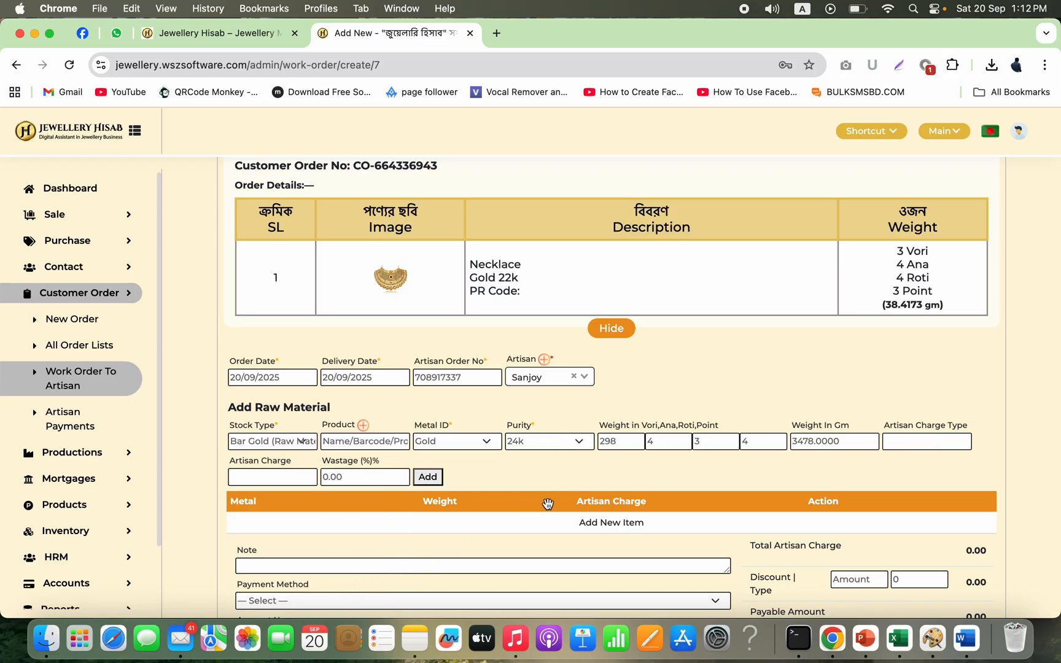
double_click(609, 441)
click(714, 441)
click(759, 442)
Step: Set the raw gold weight to 25 Vori, clearing the Ana, Roti and Point fields
double_click(622, 441)
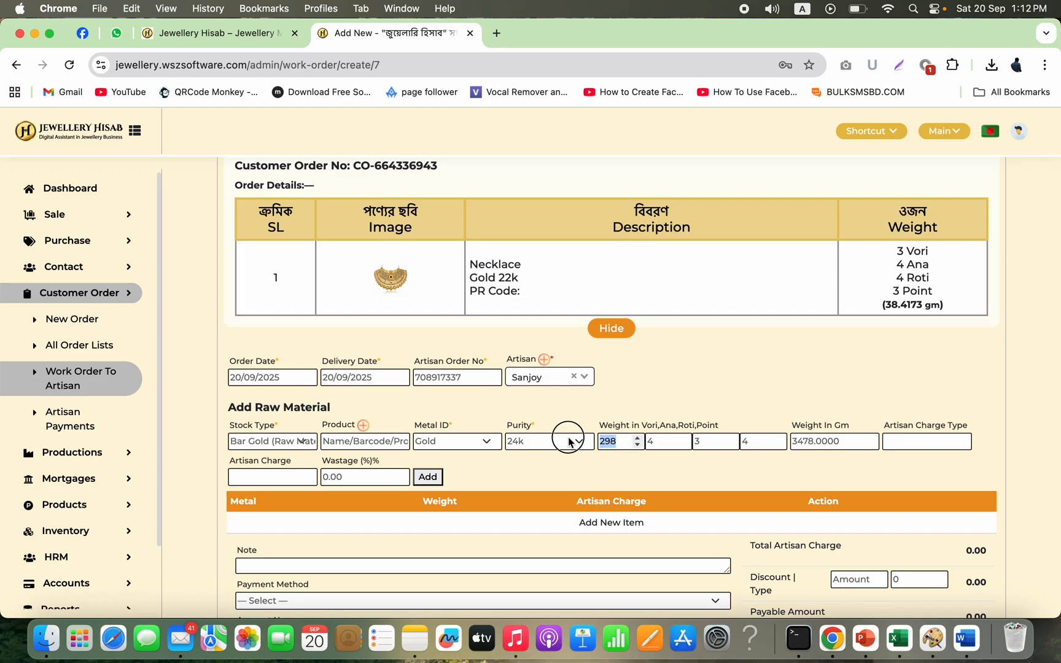
text(25)
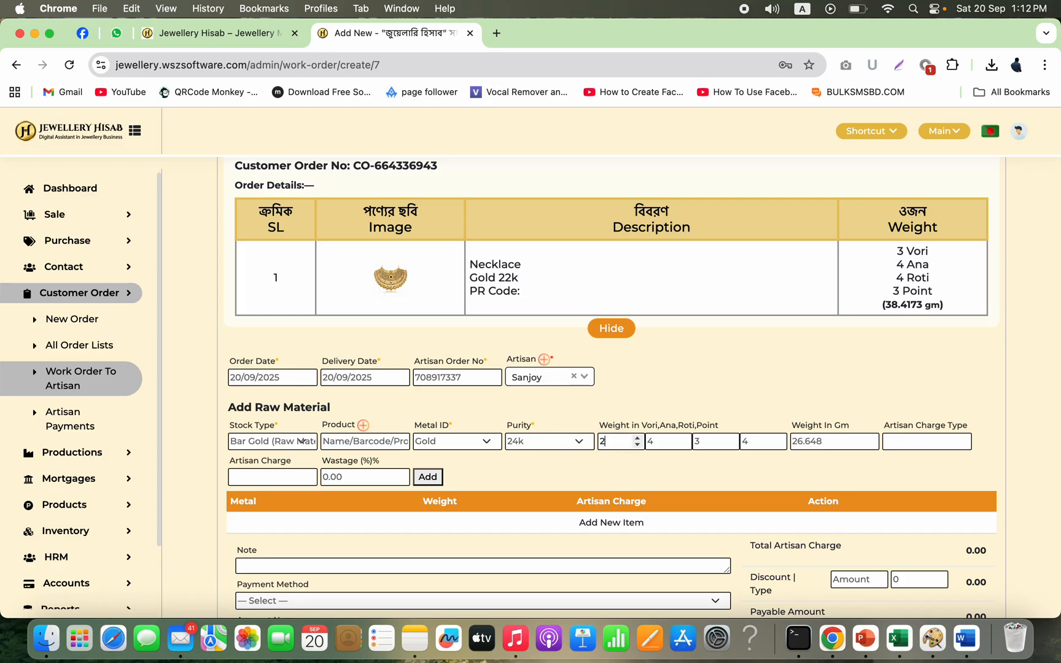
double_click(662, 442)
key(BackSpace)
double_click(704, 441)
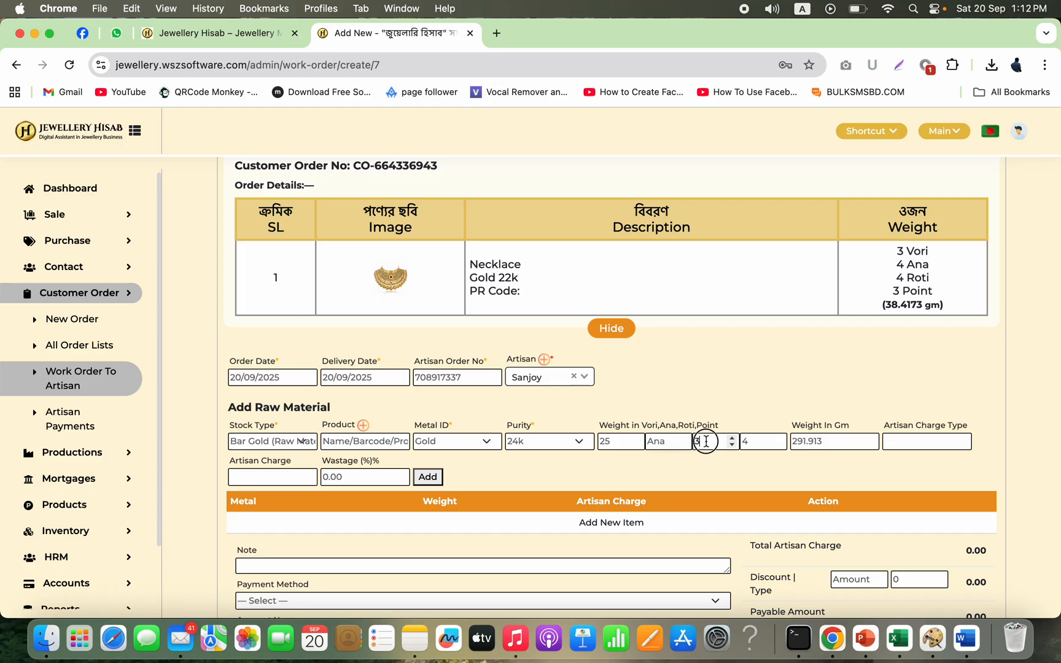
key(BackSpace)
double_click(753, 441)
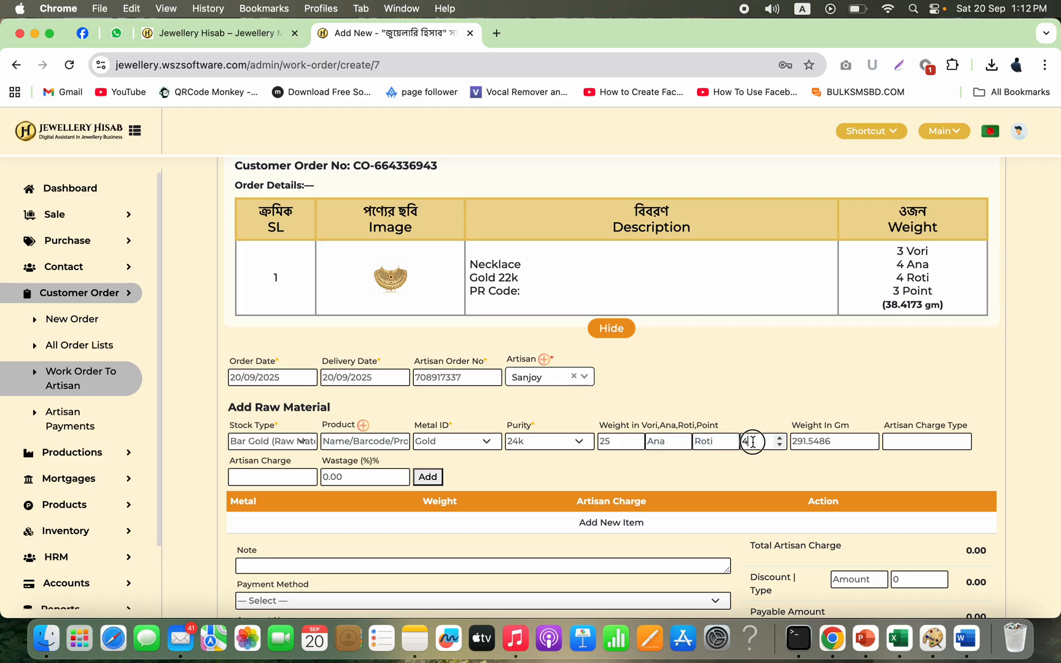
key(BackSpace)
Step: Set a Fixed artisan charge of 3000 and add the raw material line to the work order
click(925, 445)
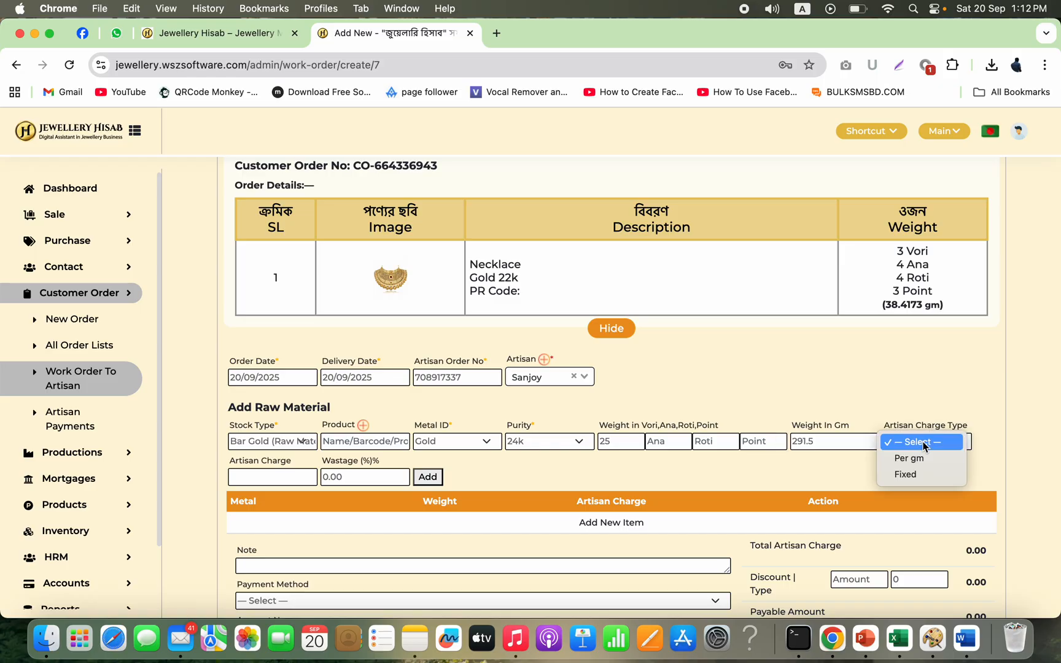
click(905, 476)
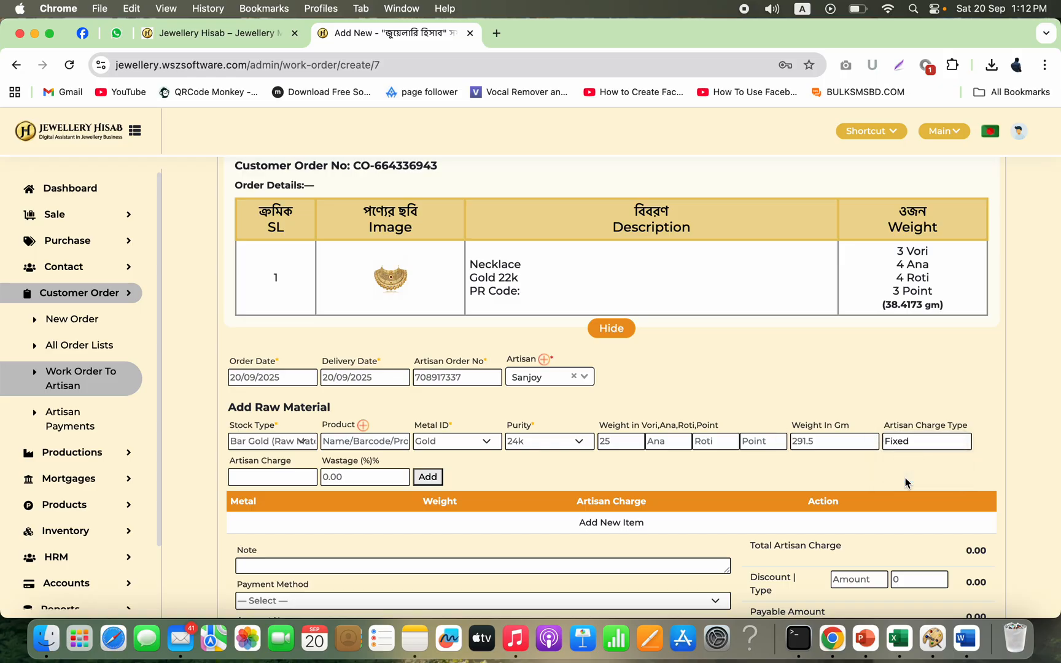
click(291, 479)
text(3000)
click(436, 479)
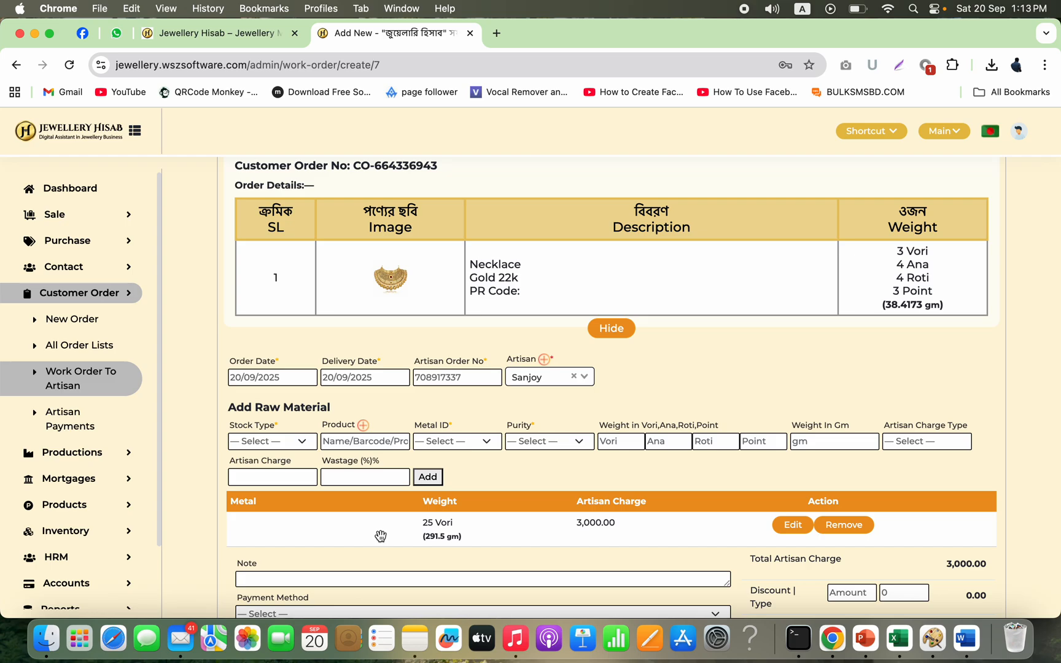
click(292, 442)
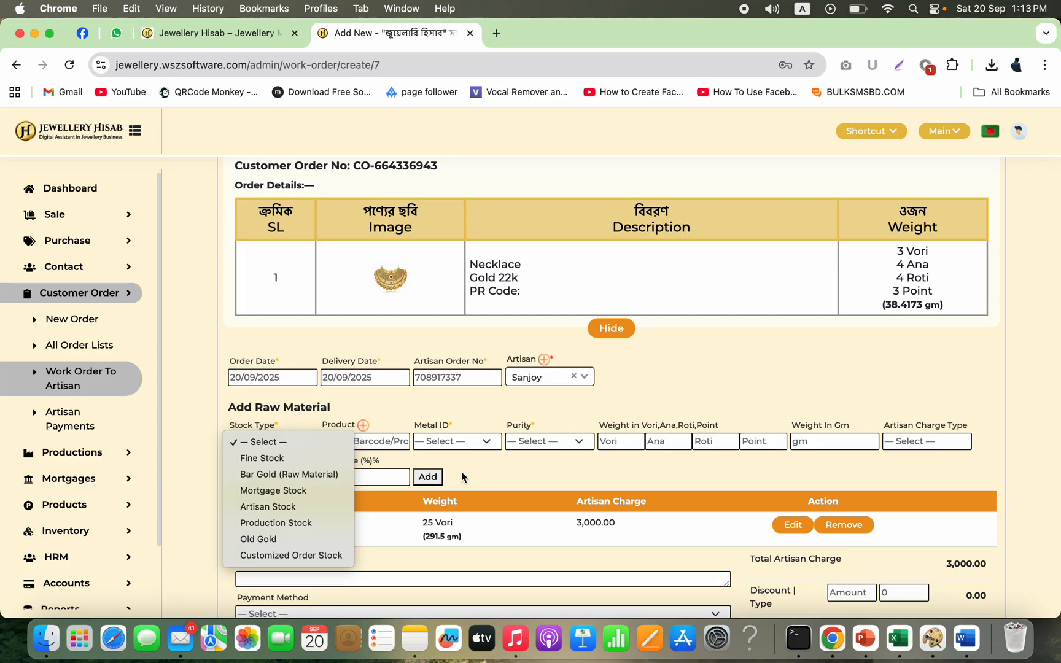
click(459, 399)
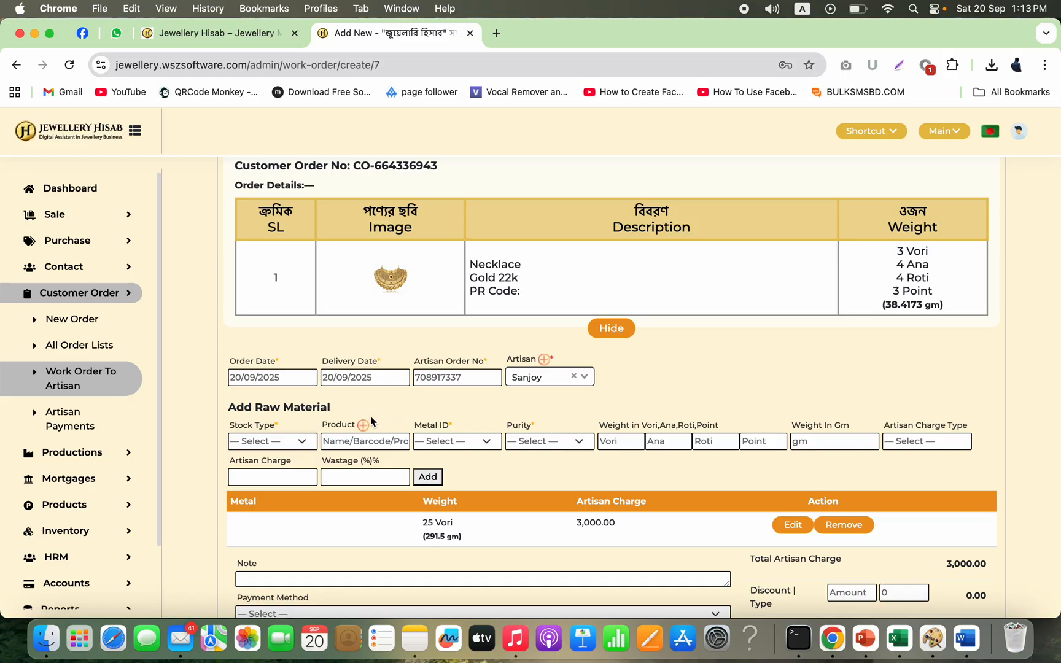
click(306, 446)
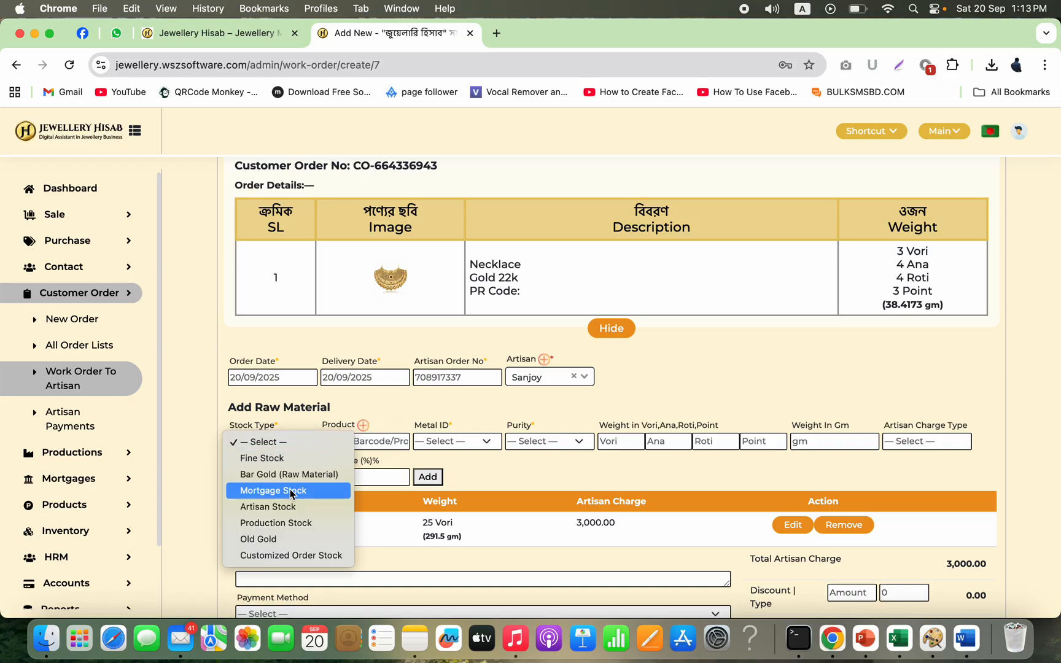
click(546, 478)
Step: Submit the work order to the artisan
scroll(604, 509, down, 1)
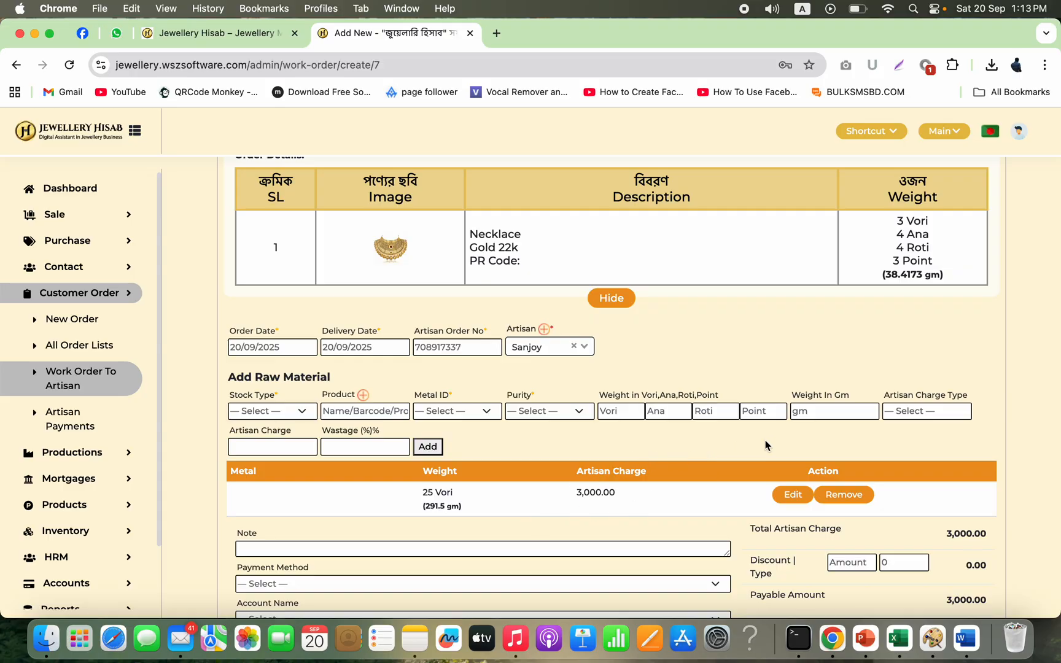
scroll(649, 503, down, 5)
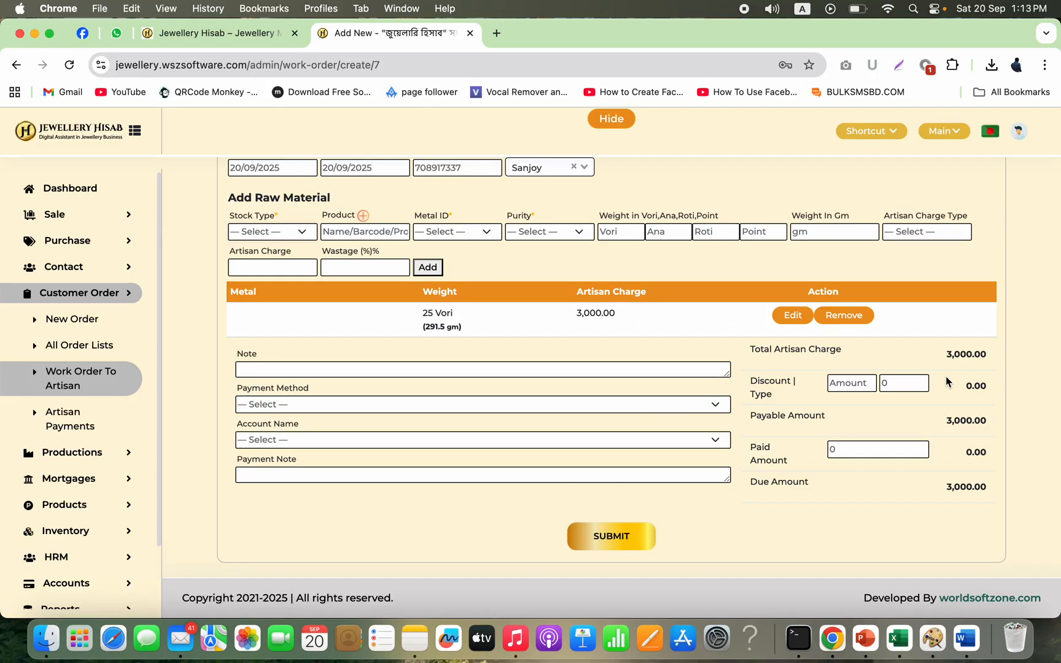
click(613, 536)
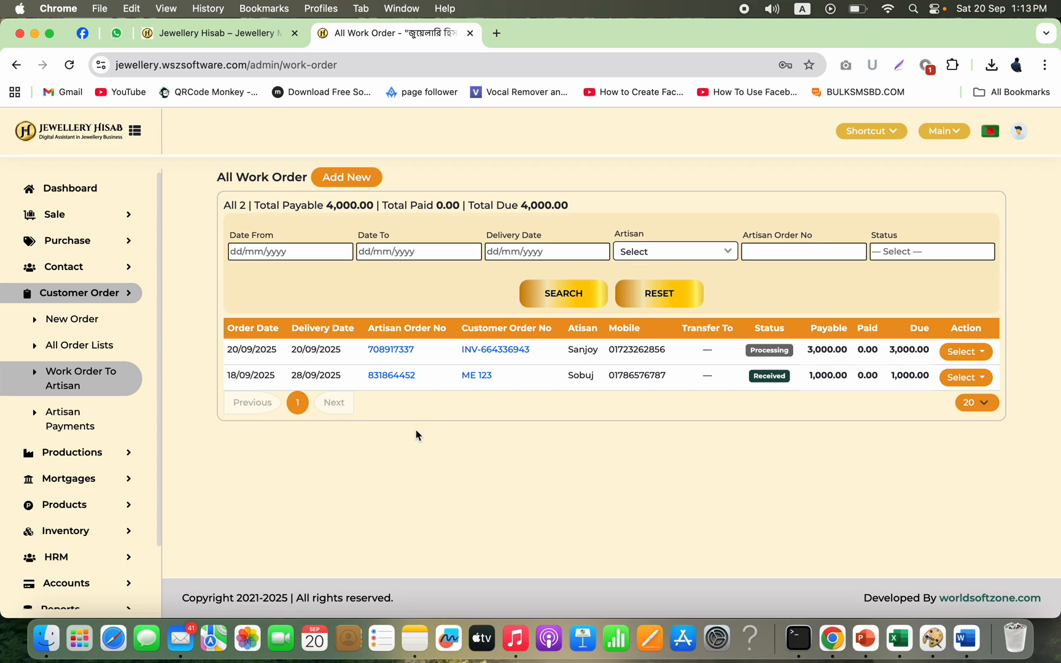
Step: Open work order 708917337's invoice and review its customer and artisan order information
click(393, 351)
scroll(399, 479, down, 5)
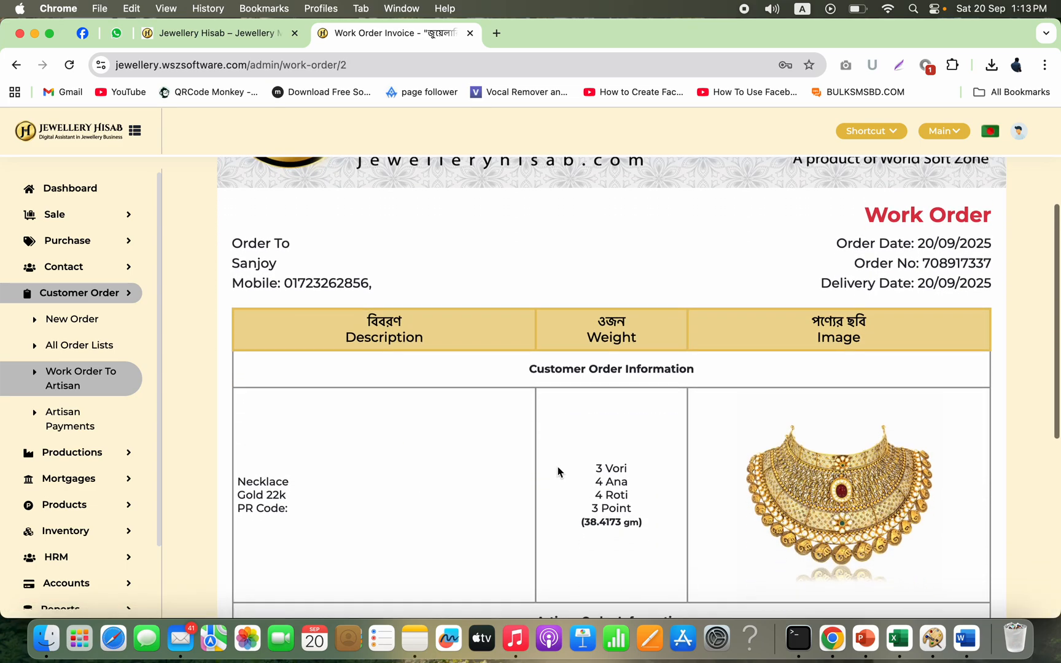
scroll(844, 442, down, 3)
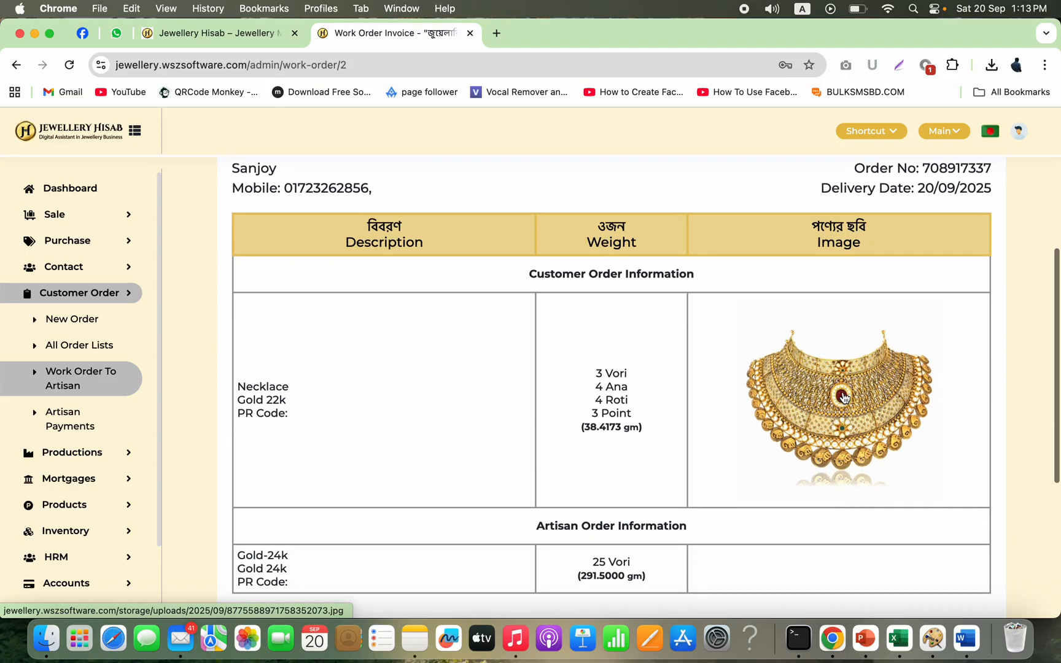
scroll(715, 476, down, 4)
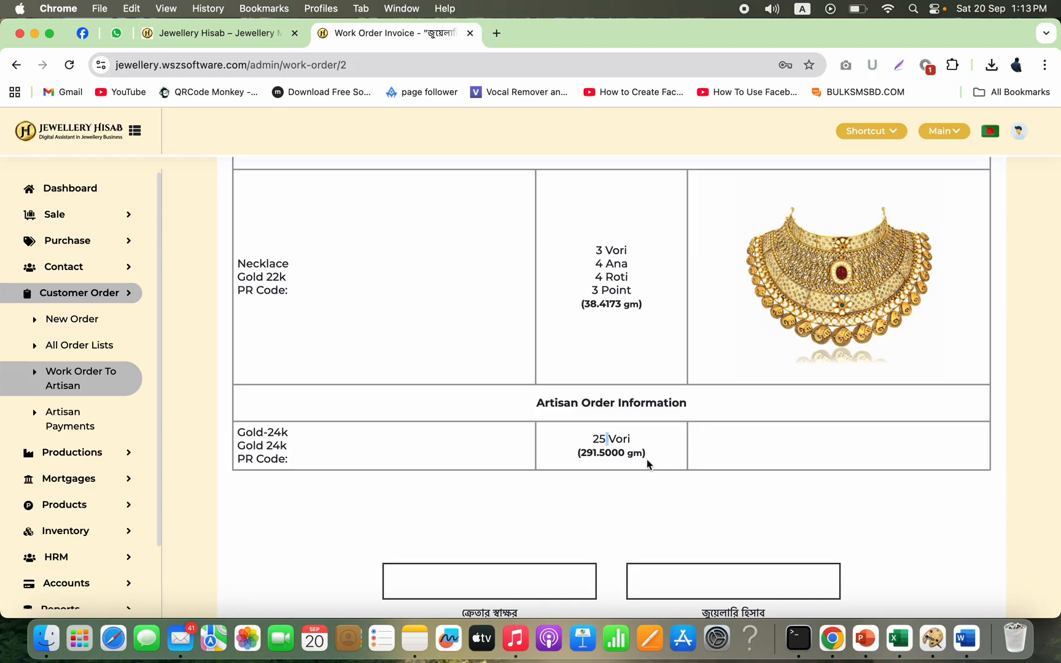
click(135, 384)
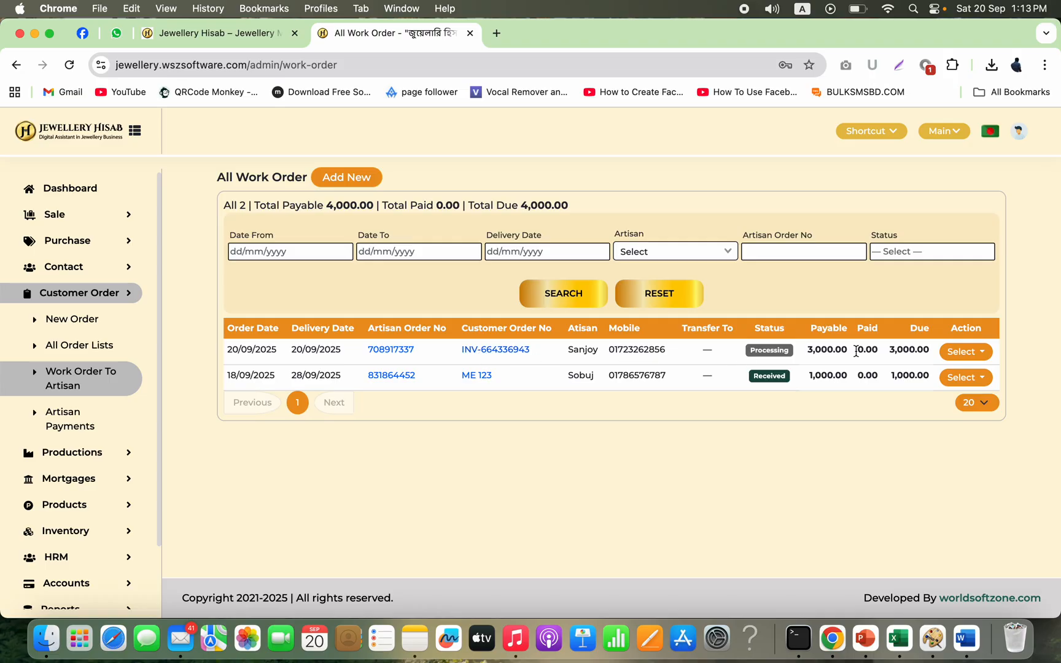
click(959, 351)
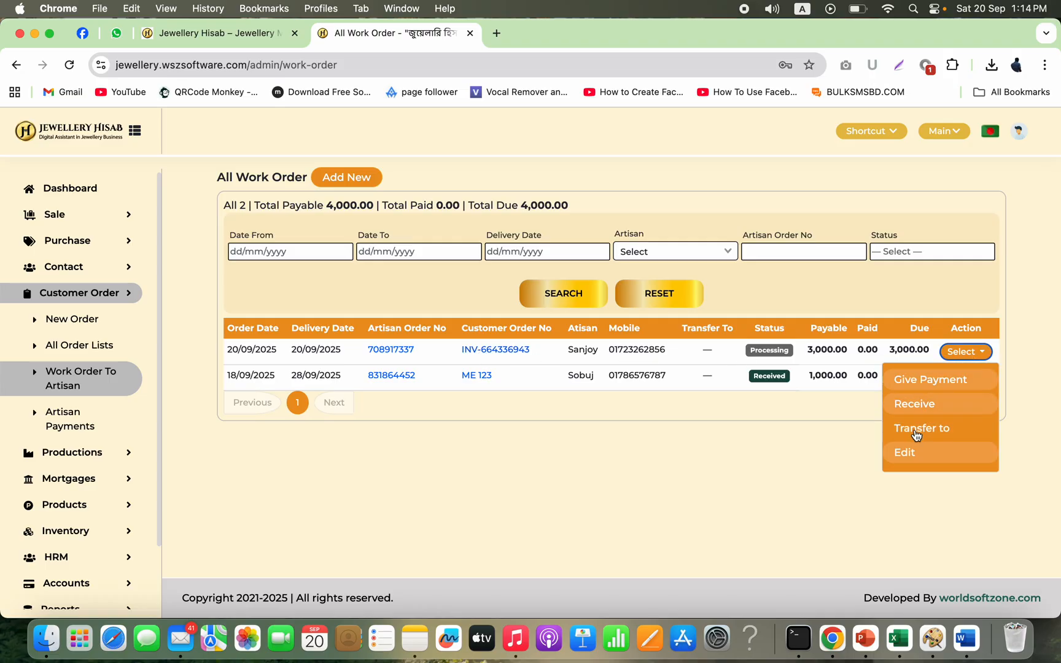
click(903, 454)
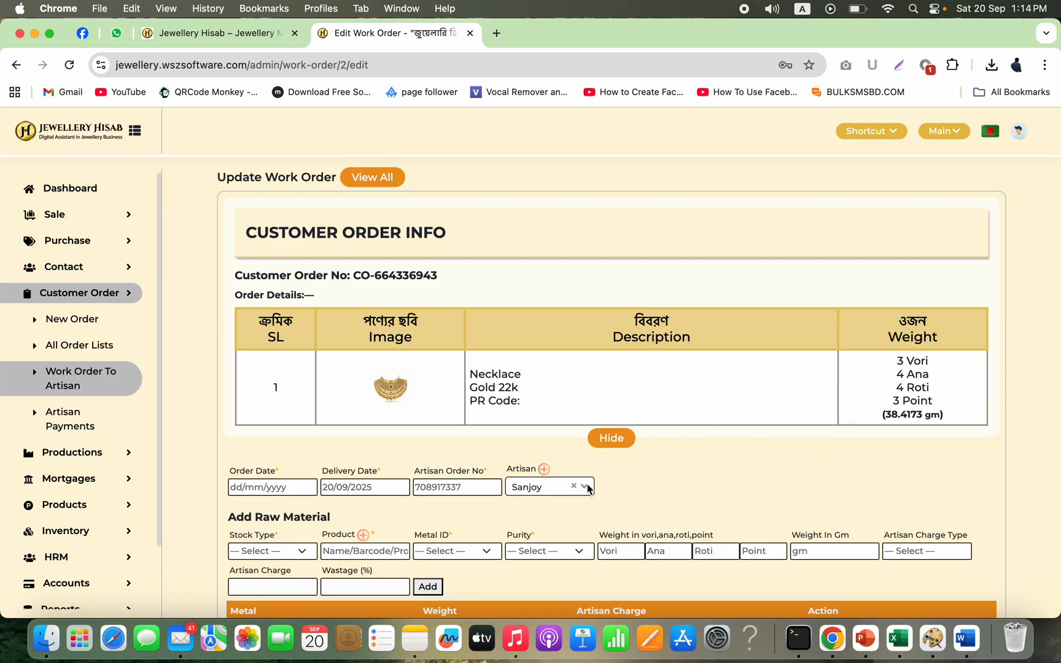
scroll(575, 503, down, 1)
scroll(573, 522, down, 3)
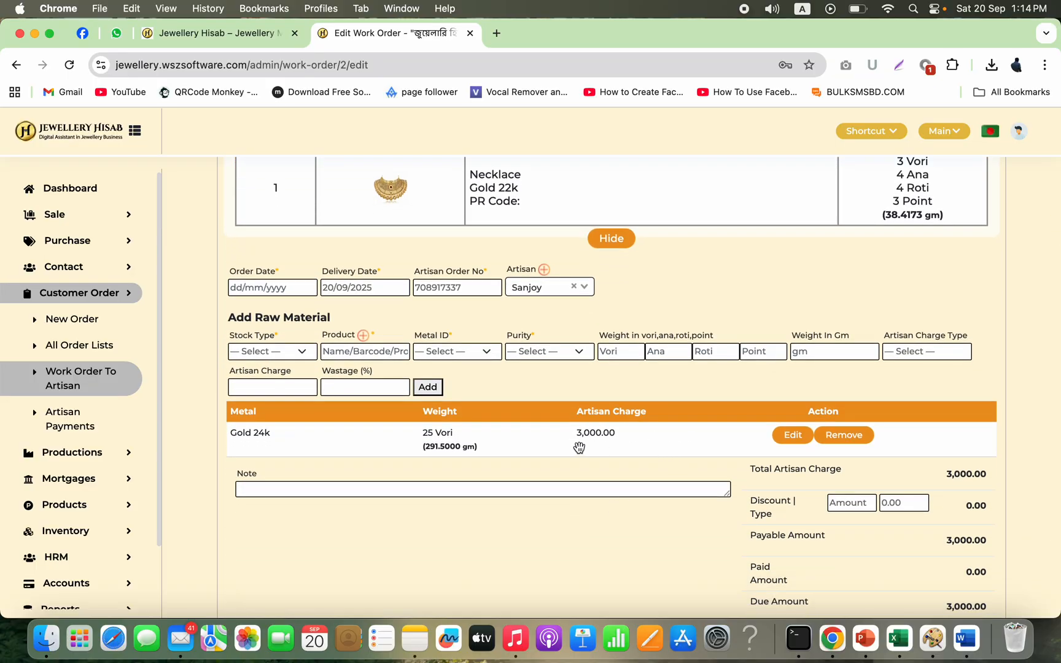
scroll(617, 387, up, 2)
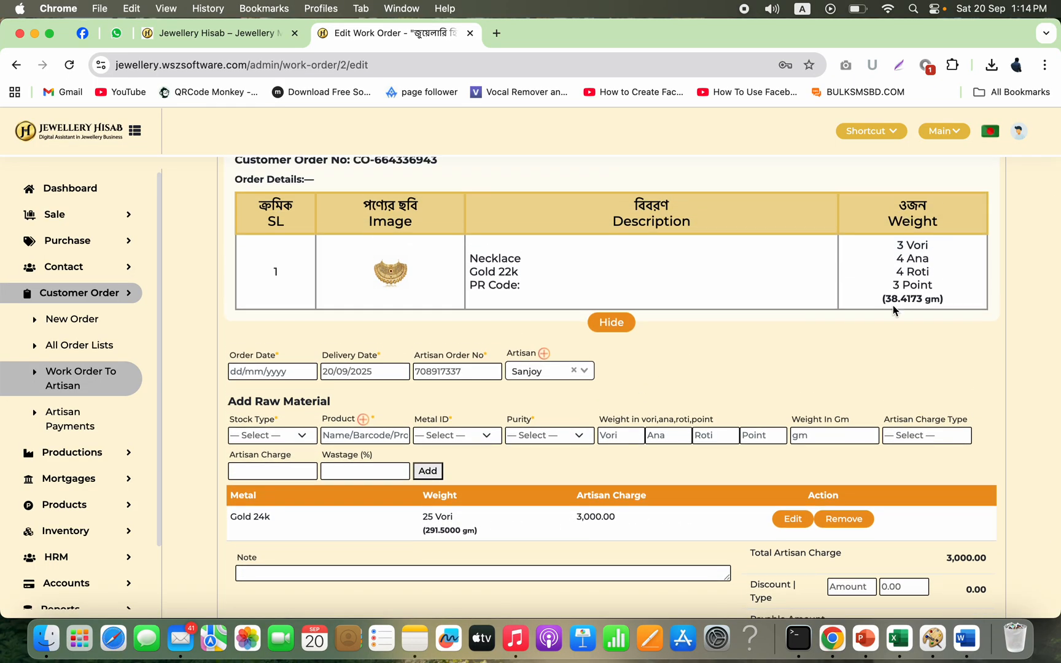
click(793, 519)
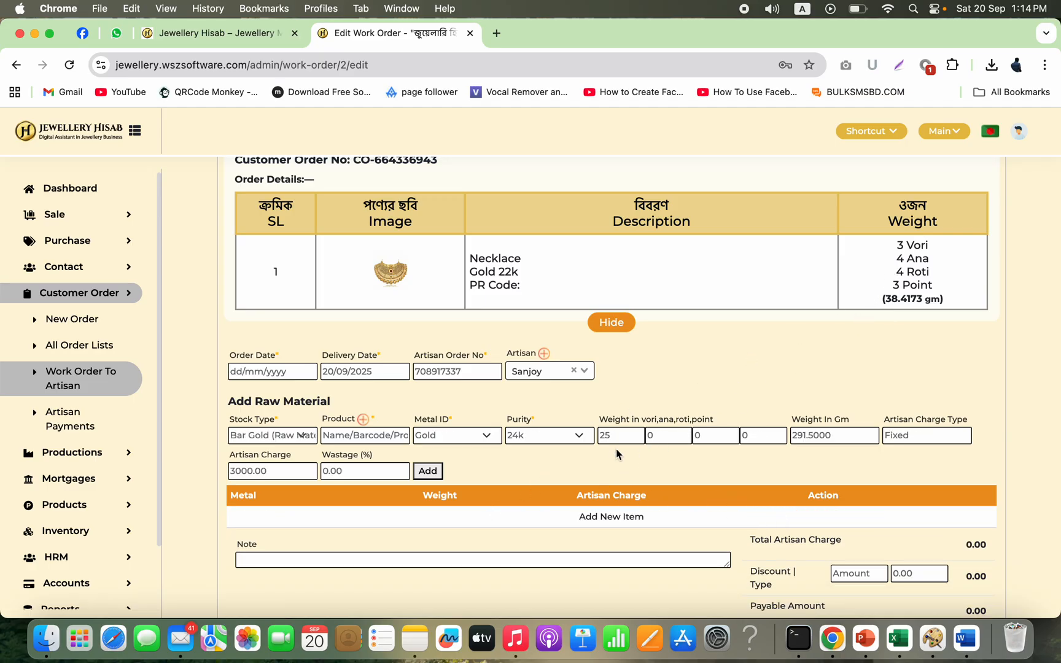
drag(623, 436, 580, 434)
text(2)
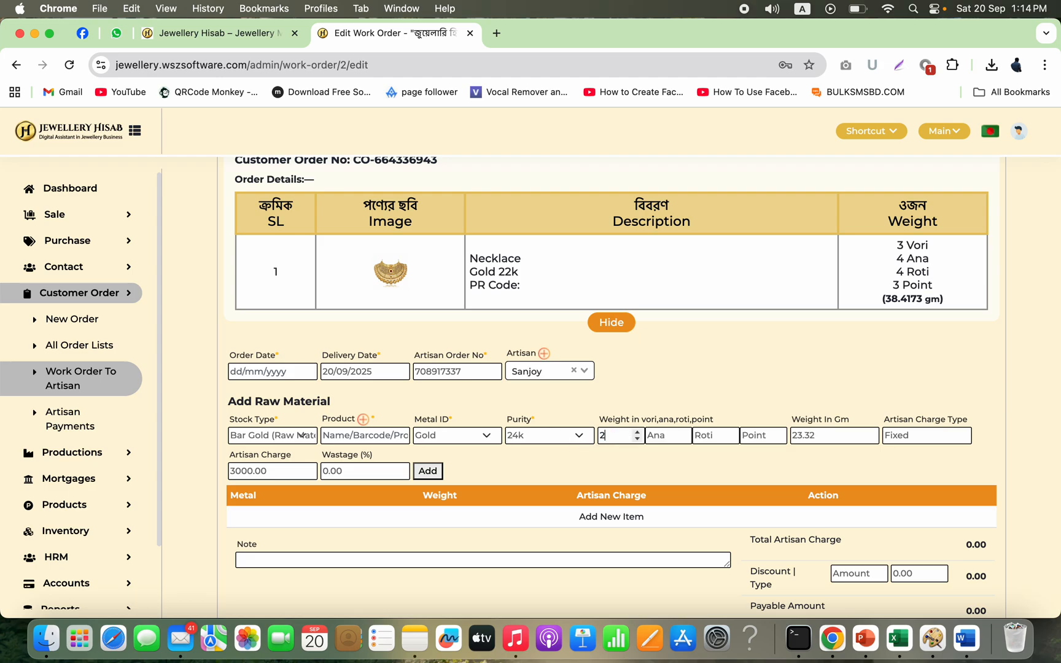
click(666, 436)
text(5)
click(108, 375)
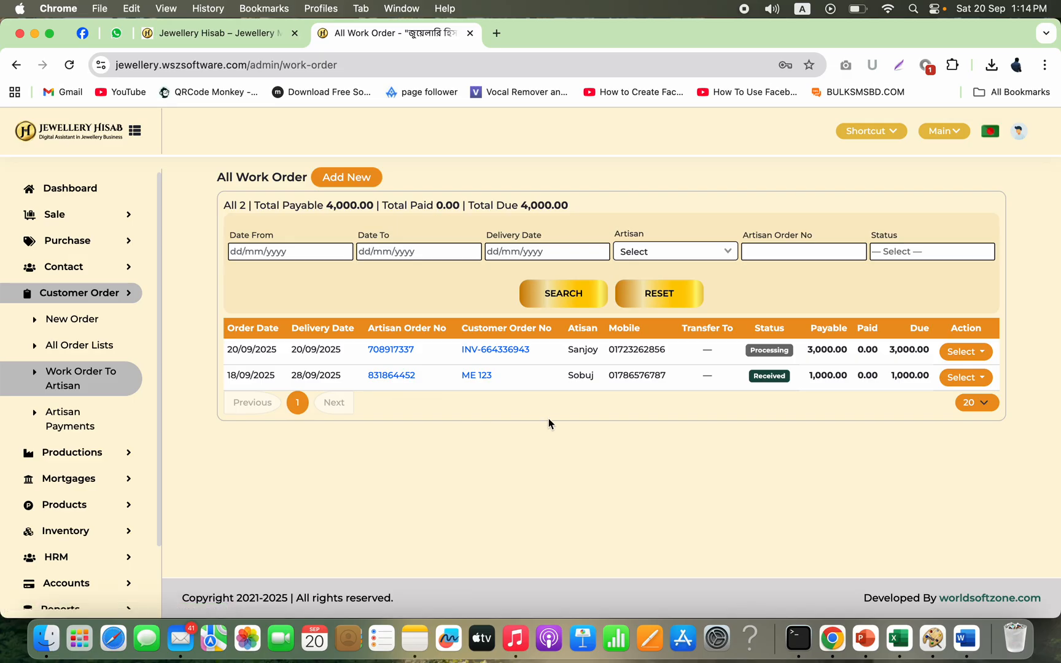
Step: Open the work order invoice again and examine the artisan order's raw gold weight
click(401, 357)
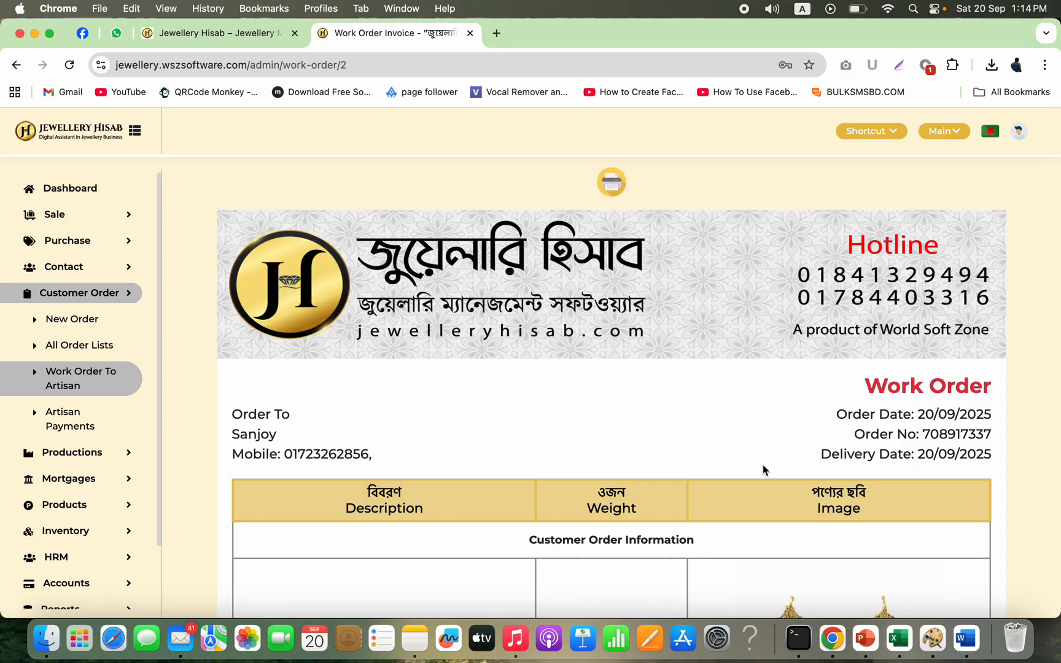
scroll(771, 470, down, 5)
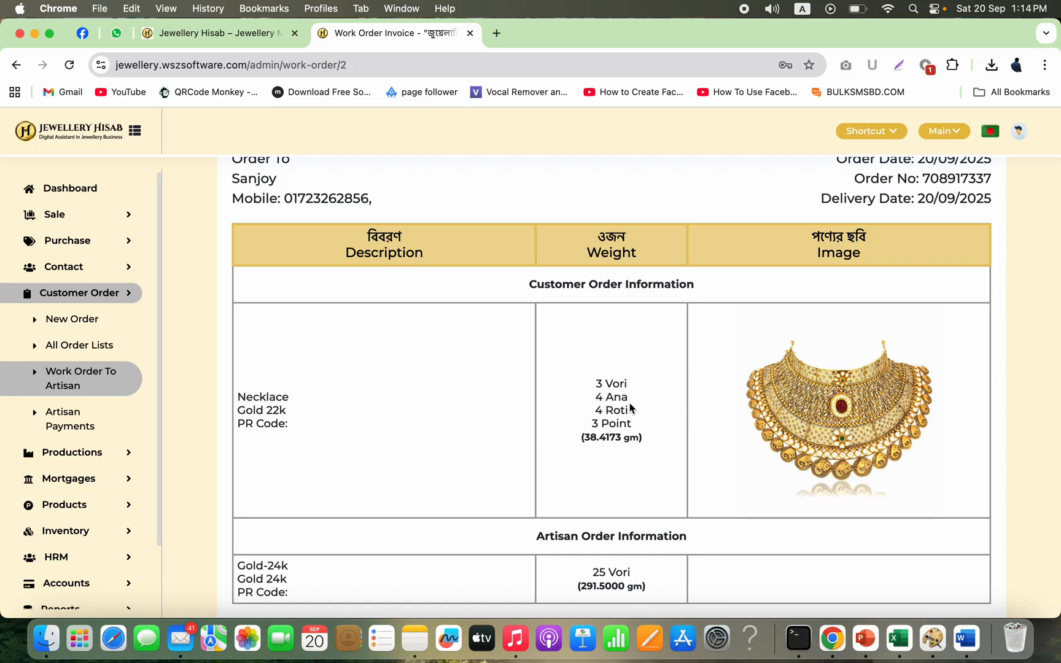
scroll(619, 454, down, 8)
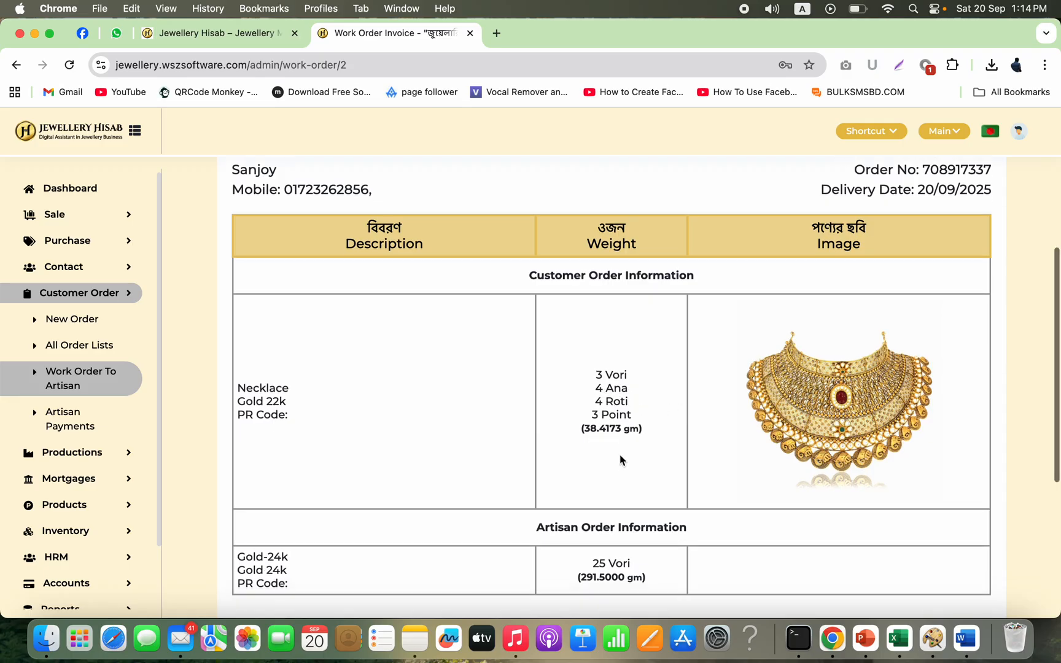
scroll(677, 362, up, 2)
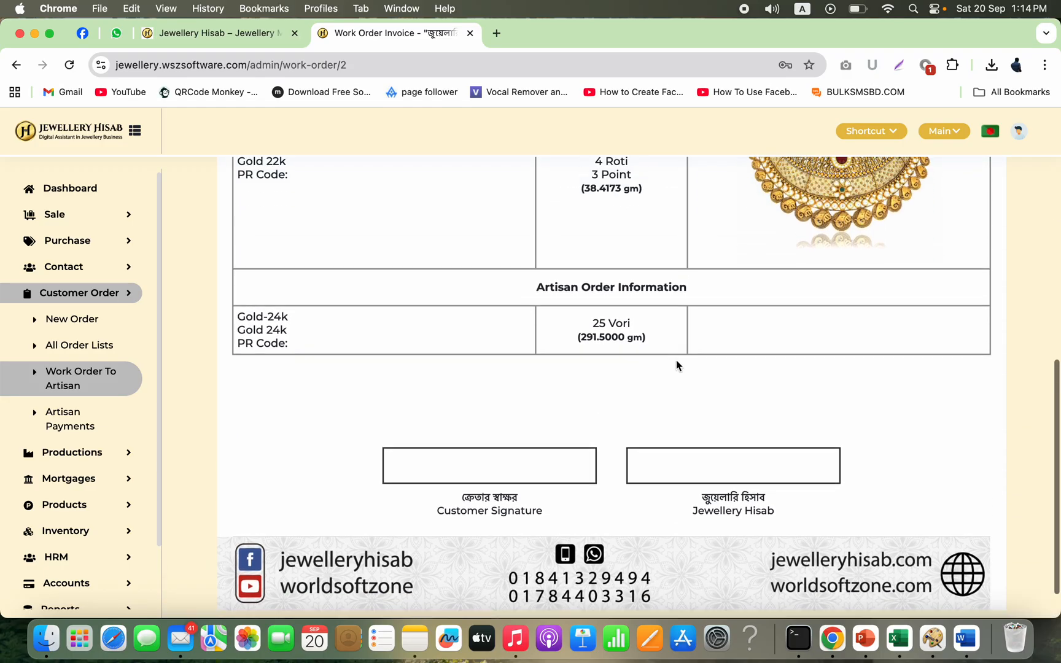
triple_click(602, 324)
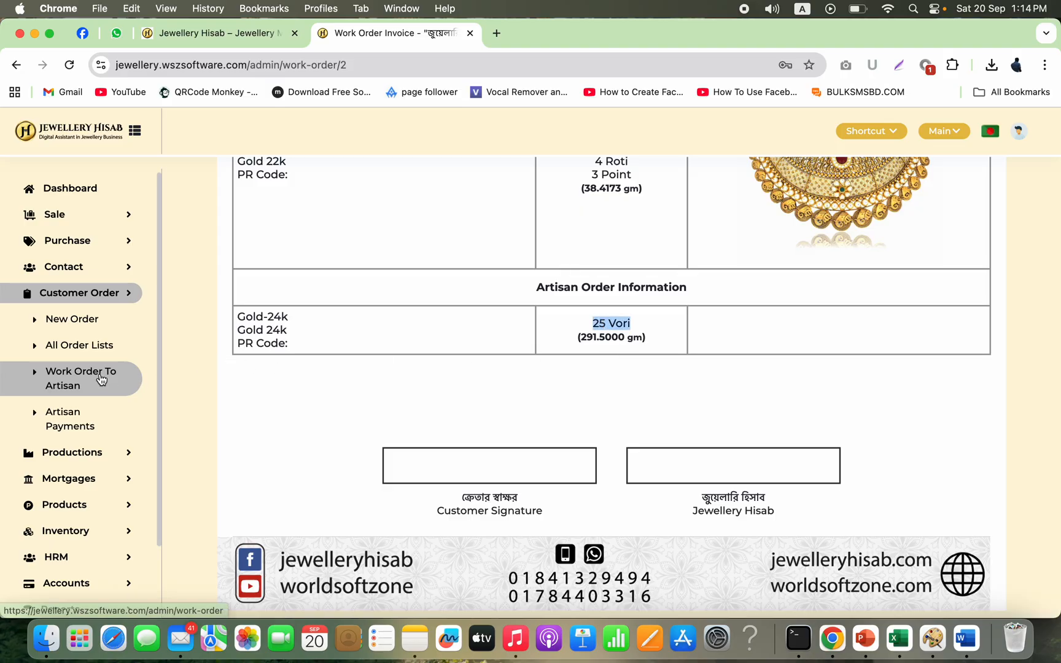
Step: Edit the work order's raw gold line, changing its weight to 2 Vori 8 Ana, and update the line
click(71, 375)
click(962, 353)
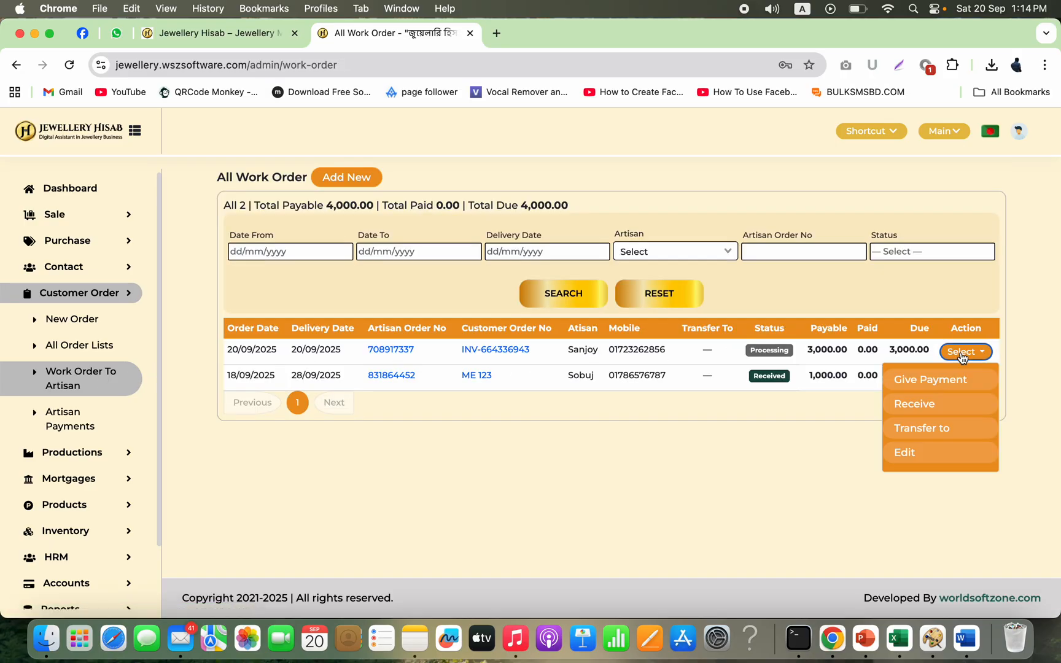
click(903, 455)
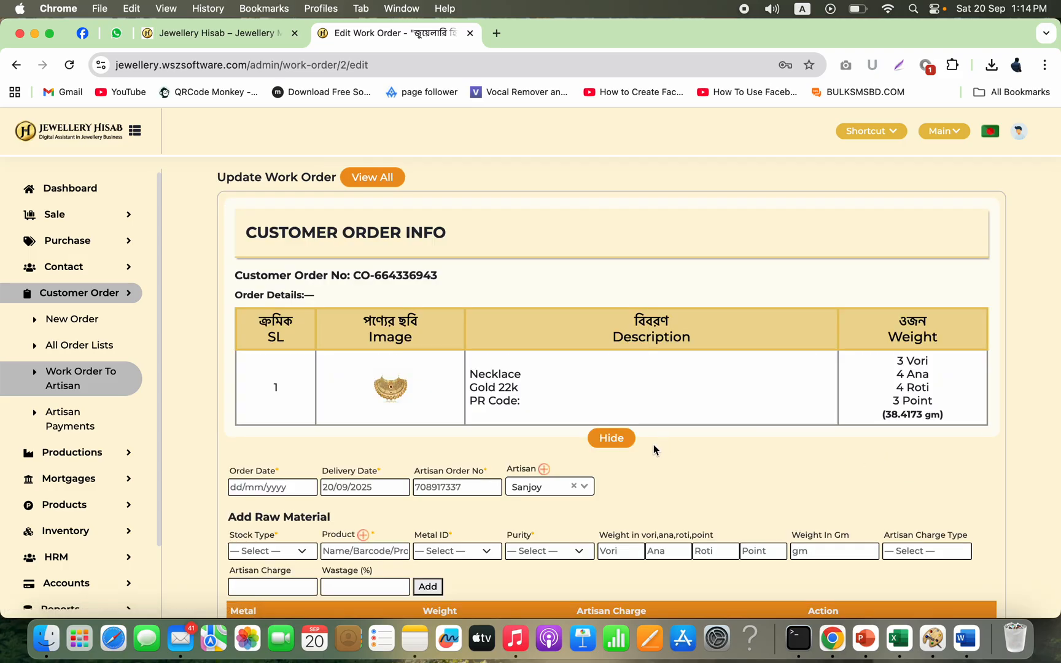
scroll(621, 474, down, 5)
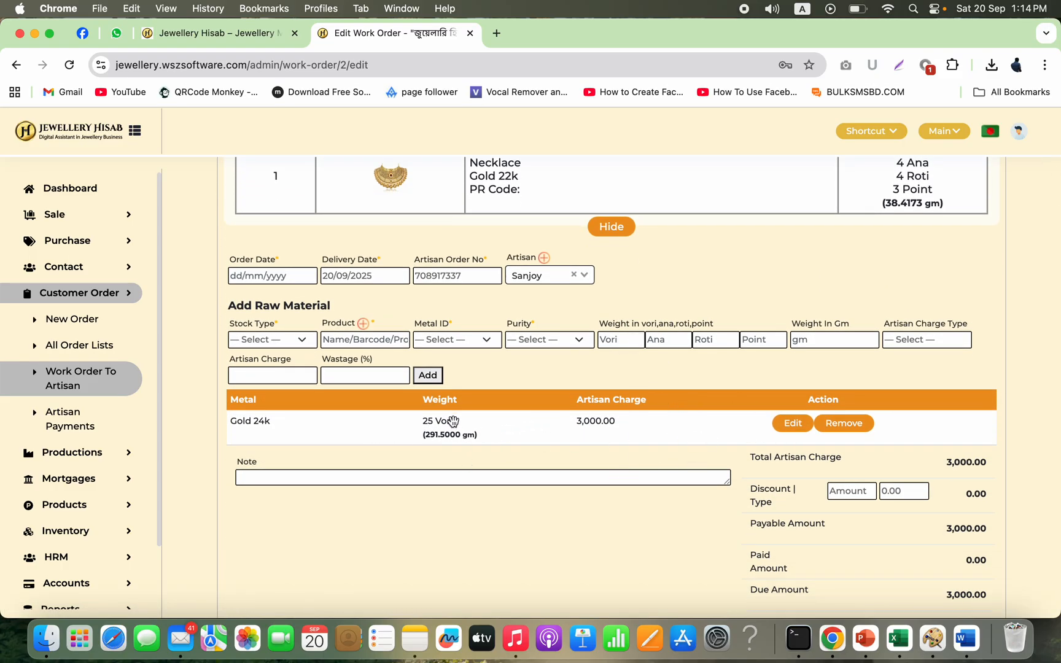
click(792, 423)
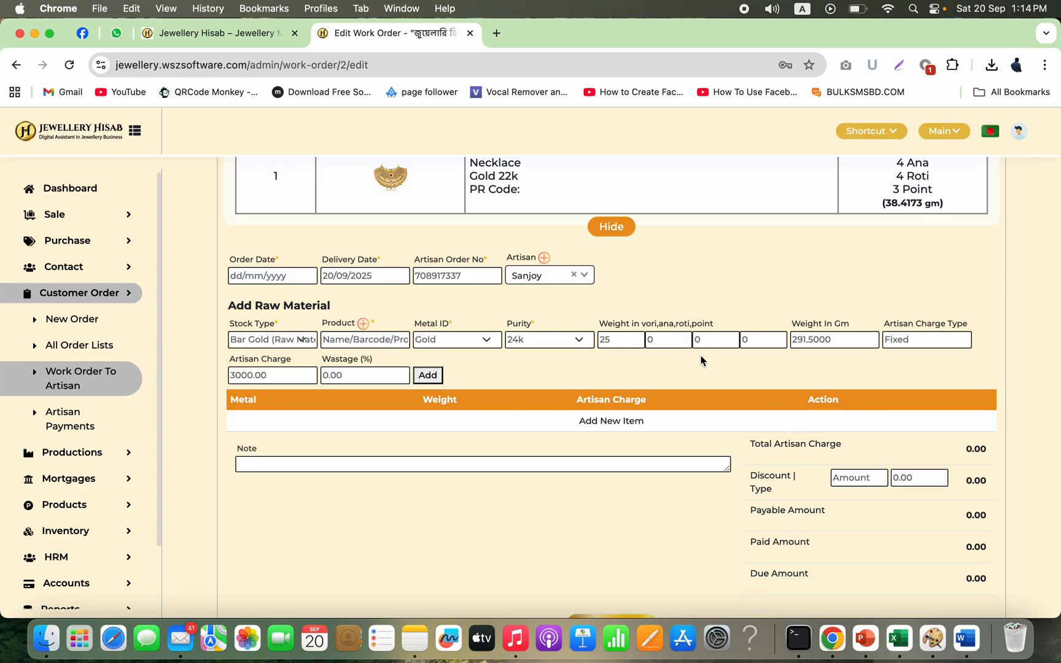
double_click(617, 340)
text(2)
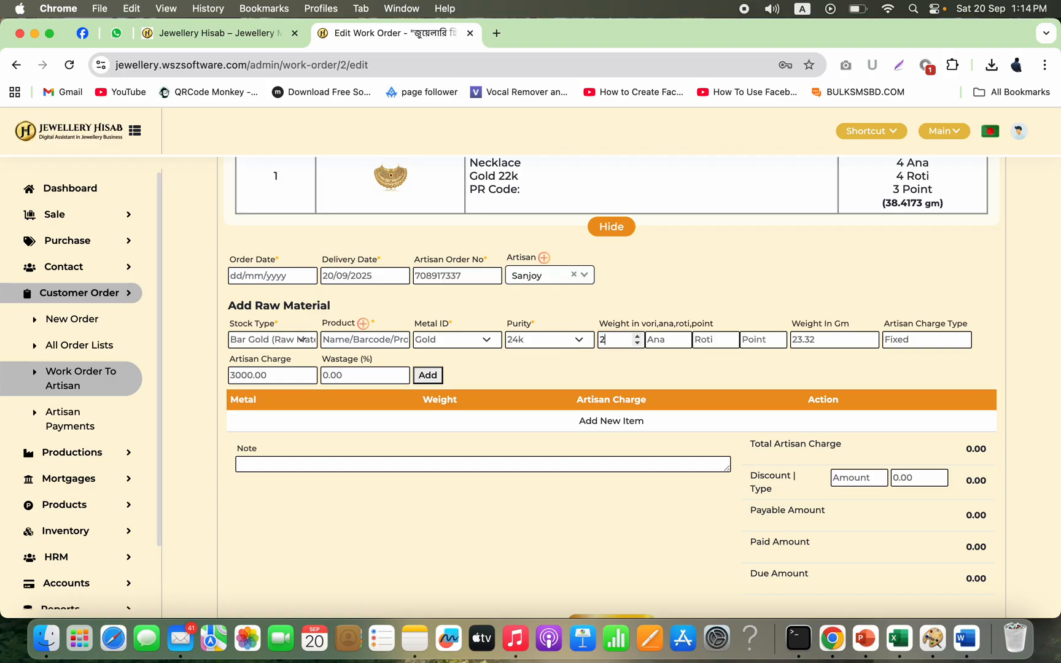
key(Tab)
text(8)
click(428, 376)
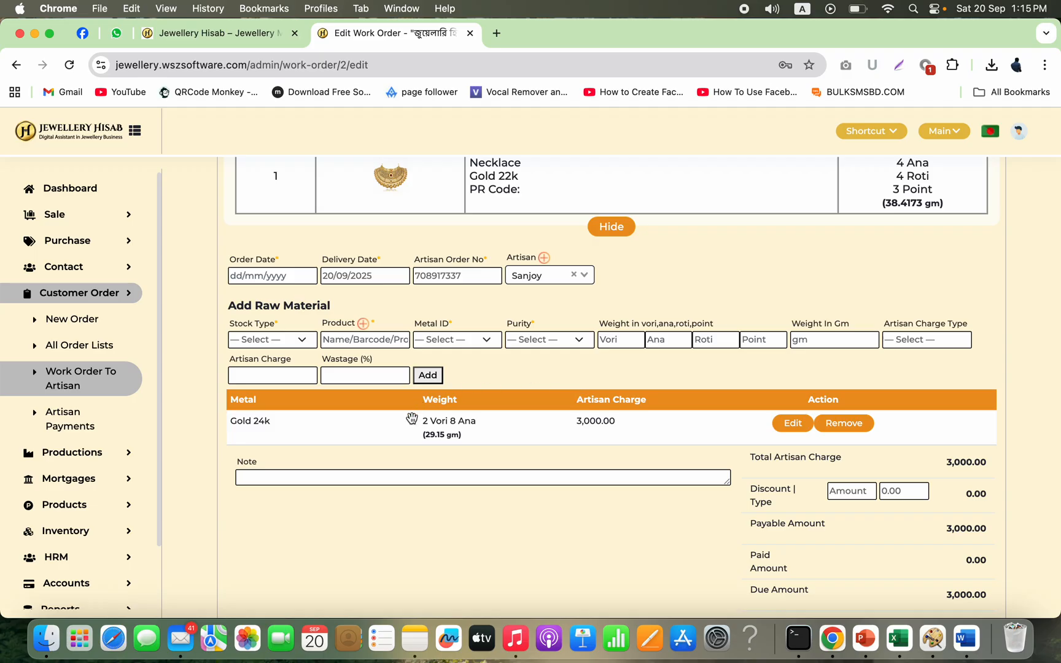
Step: Update the edited work order and open its invoice to check the artisan order's raw gold weight
scroll(511, 488, down, 3)
click(609, 536)
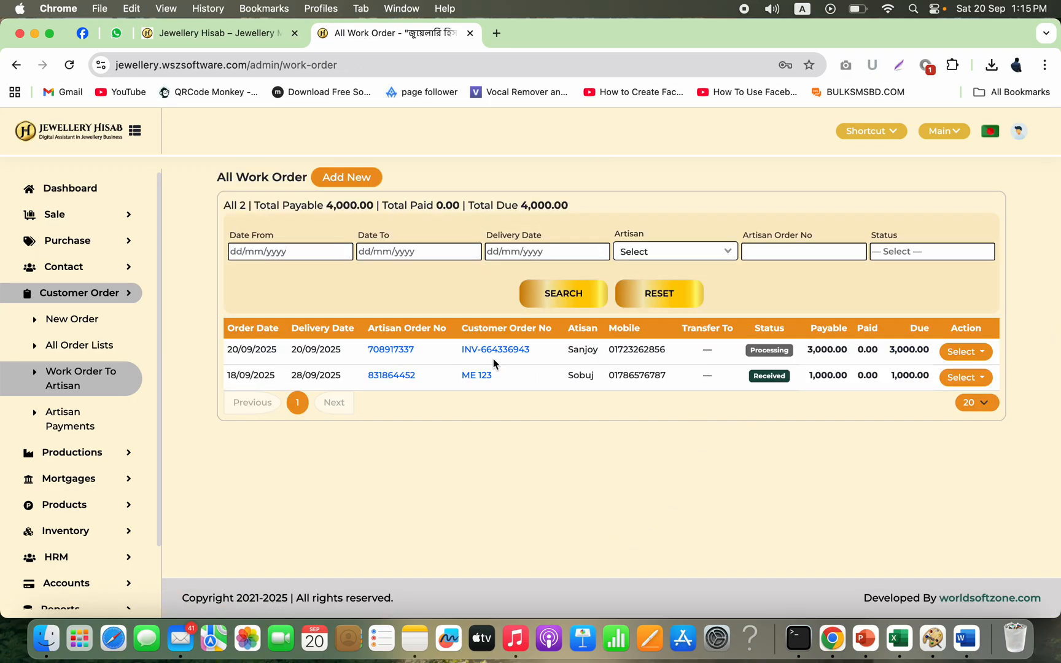
click(392, 352)
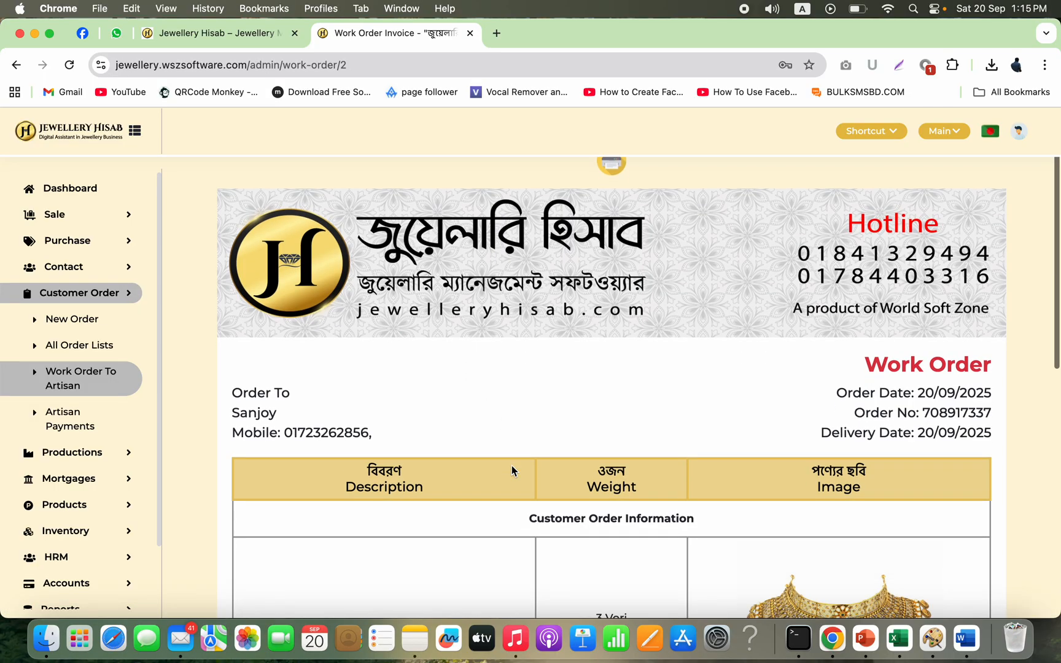
scroll(512, 467, down, 8)
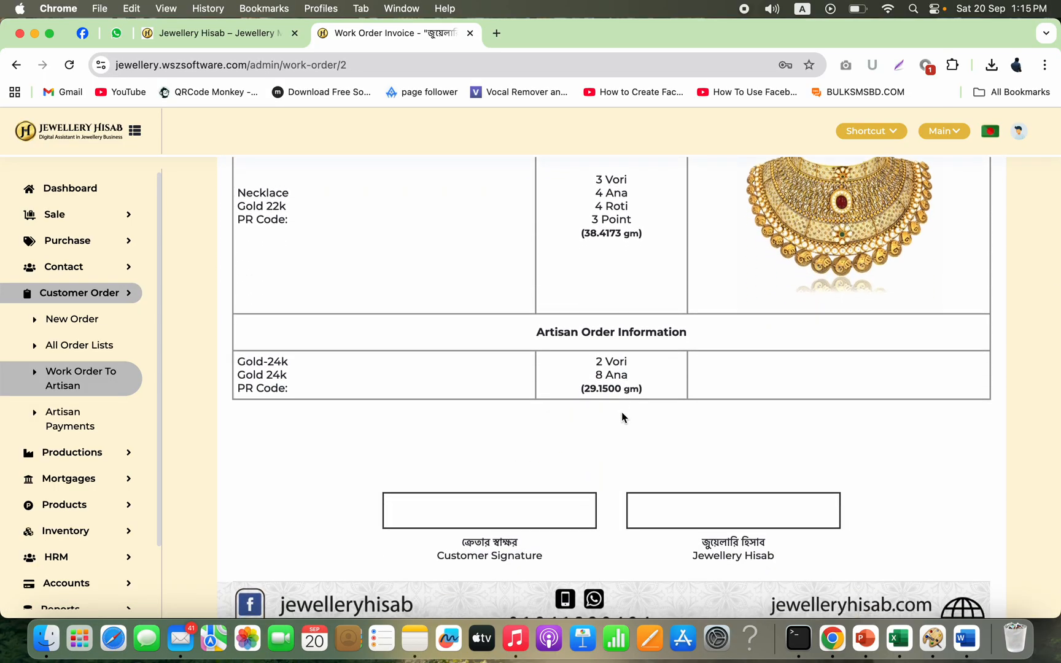
click(88, 386)
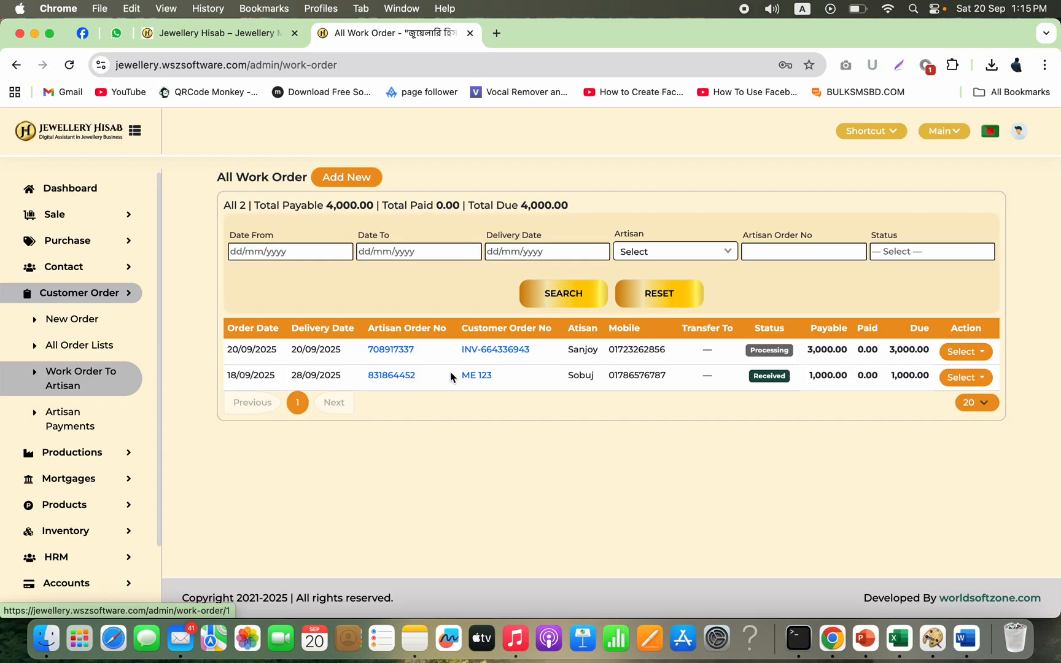
Step: Compare the new order's status and available actions in the work order and customer order lists
double_click(777, 354)
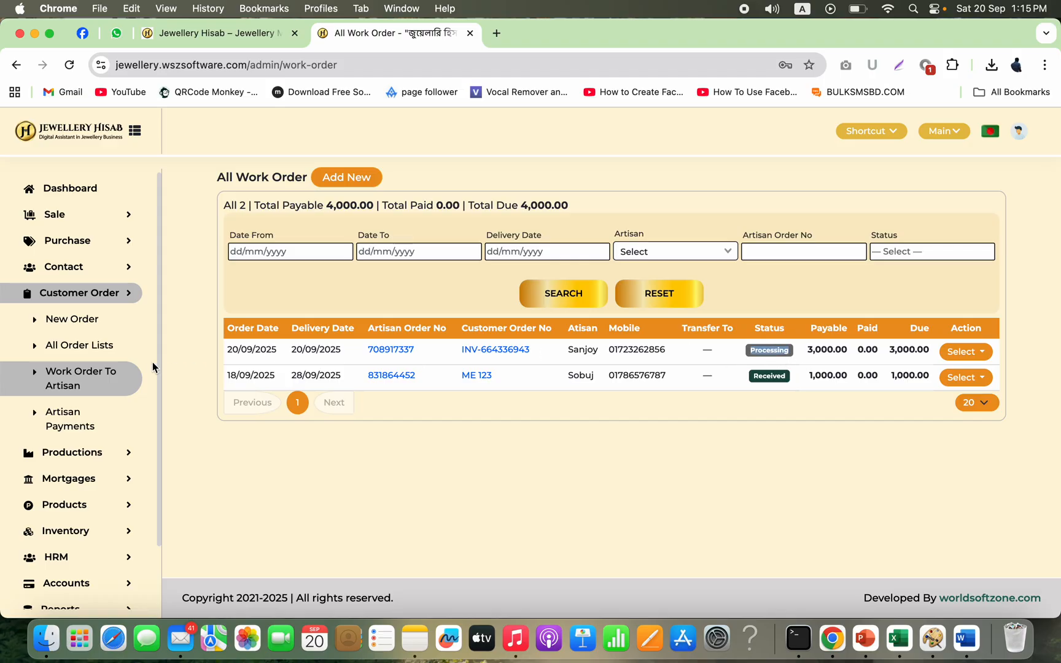
click(105, 347)
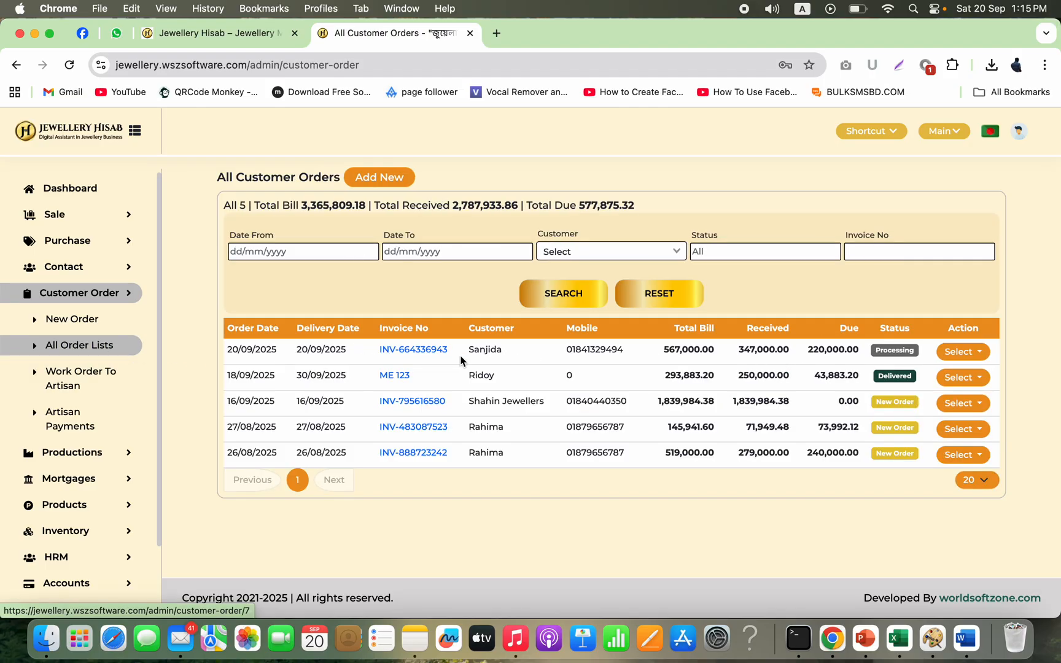
double_click(902, 352)
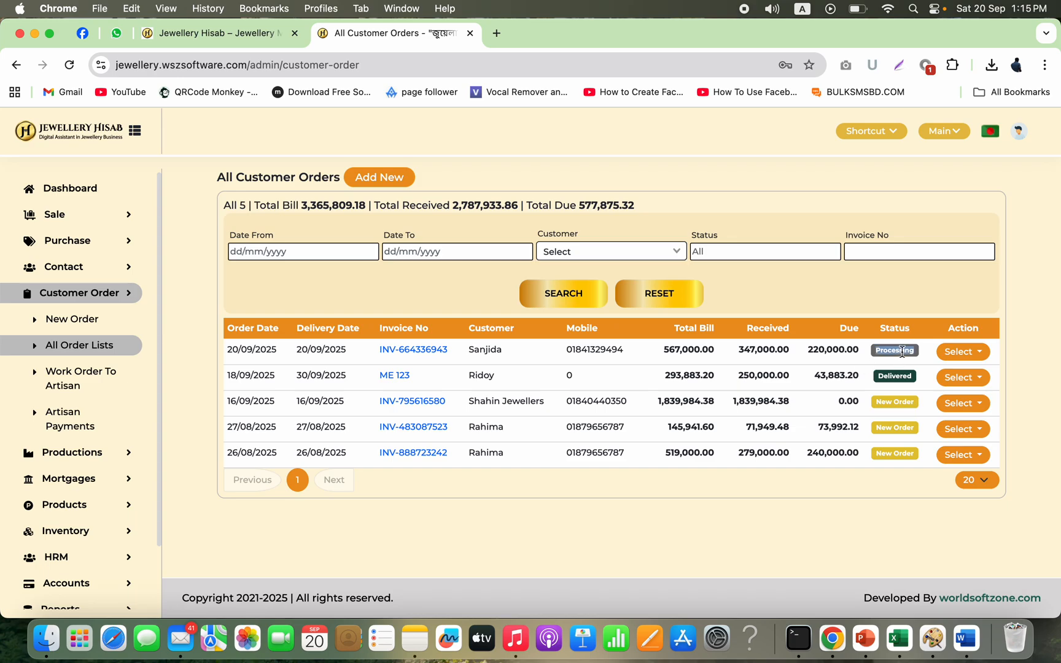
click(80, 377)
click(956, 356)
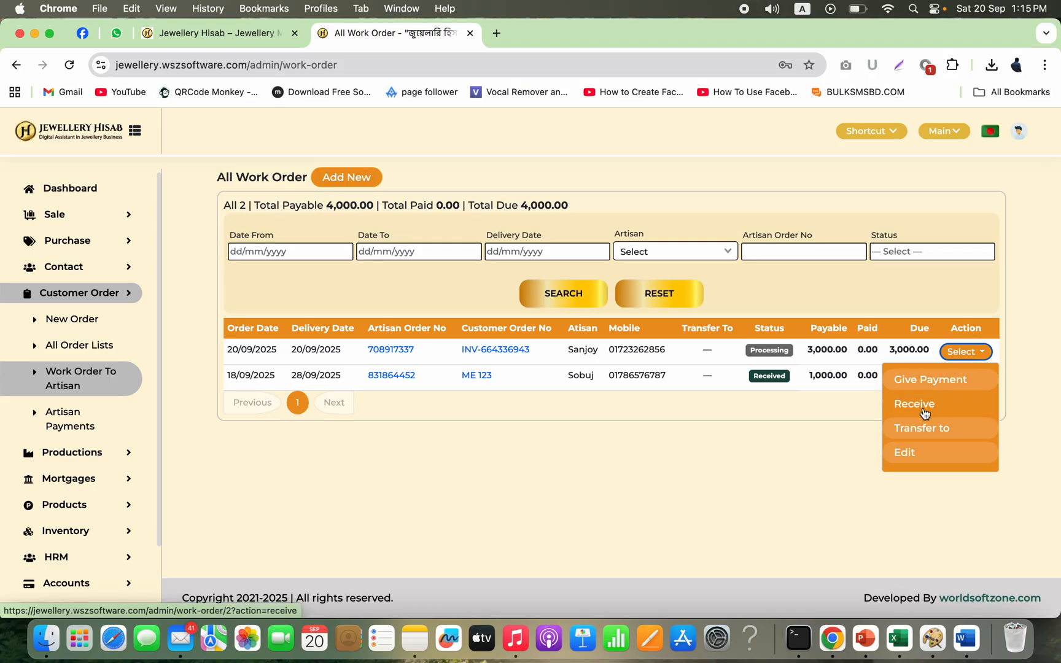
click(106, 347)
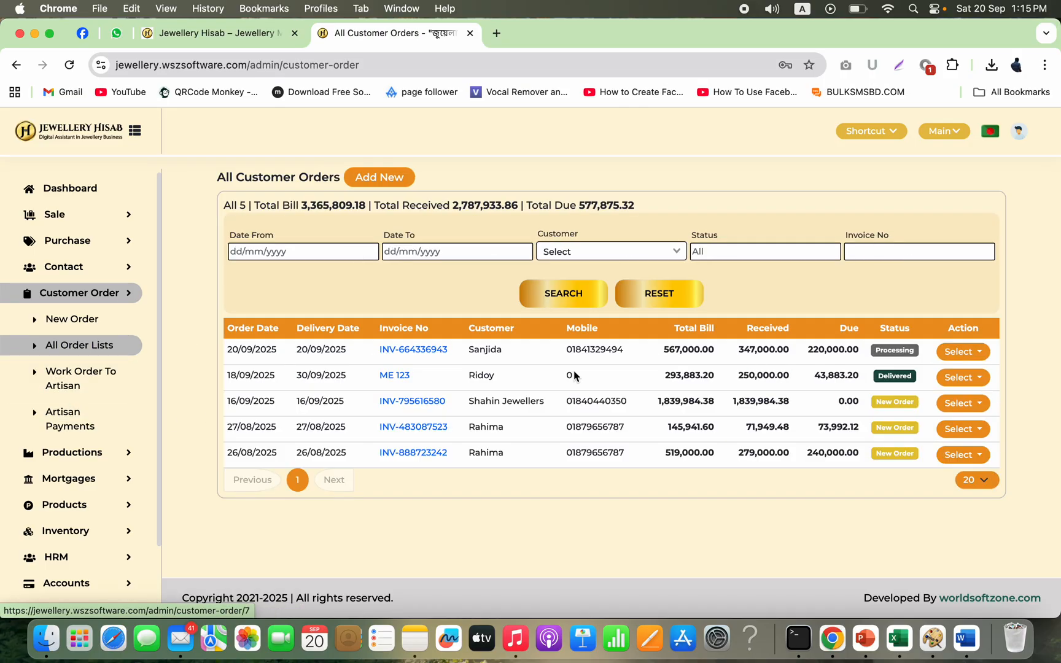
click(965, 351)
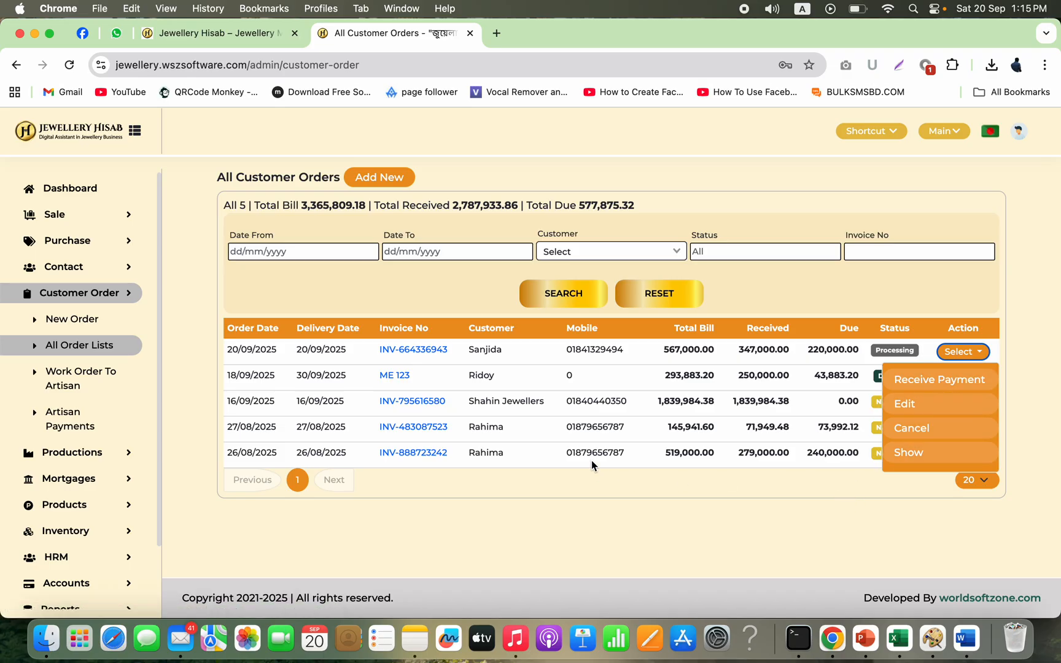
click(96, 379)
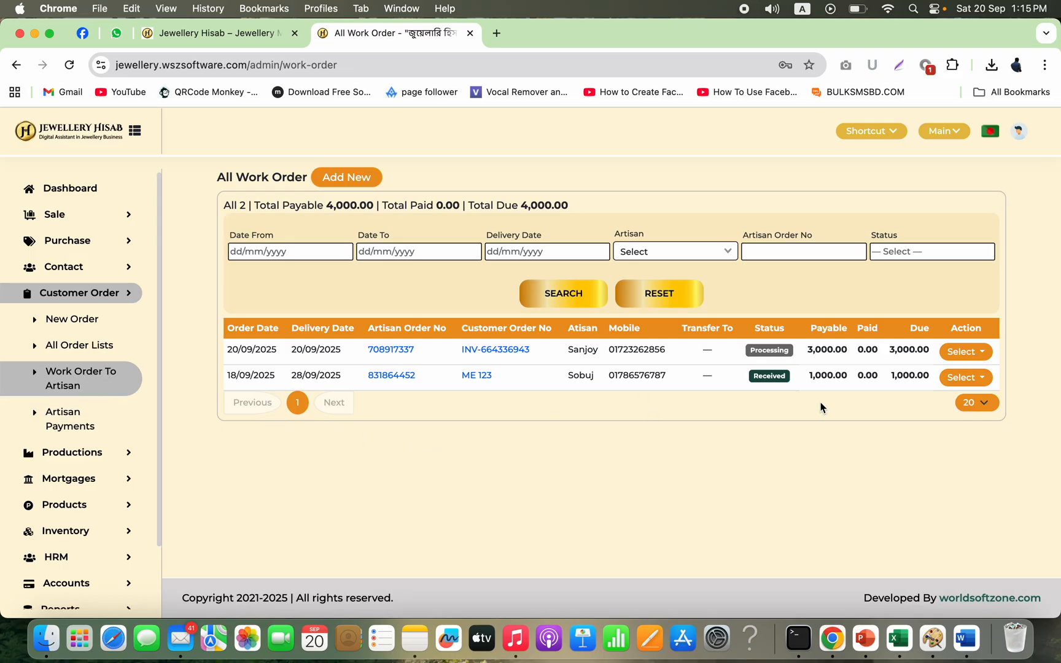
Step: Start receiving the new work order from the artisan, choosing Gold and 24k as the used metal
click(966, 355)
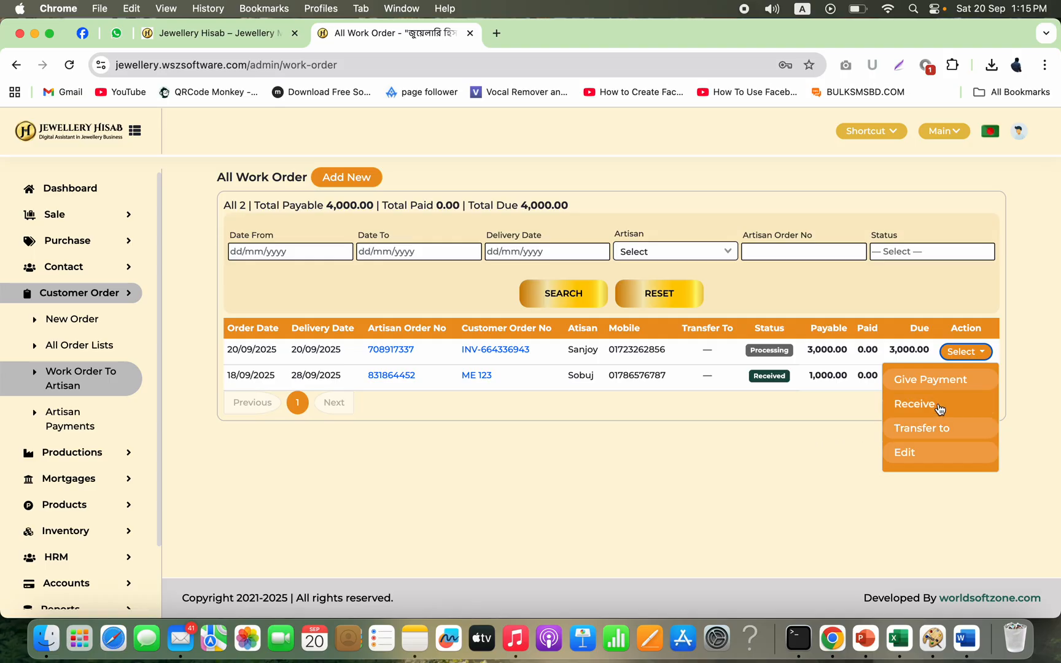
click(915, 405)
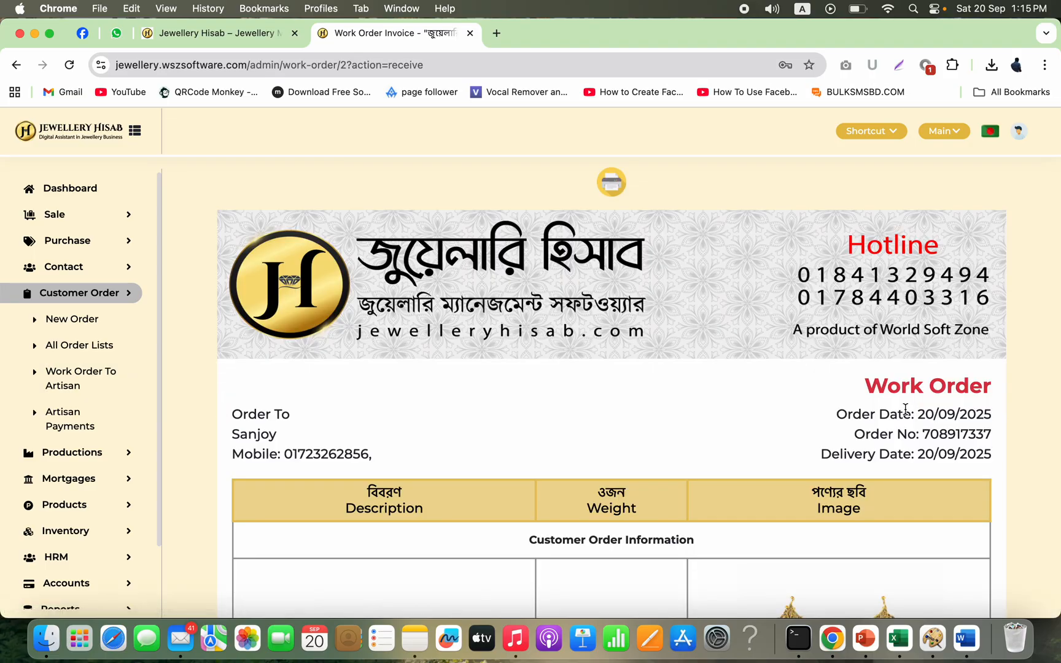
scroll(789, 498, down, 10)
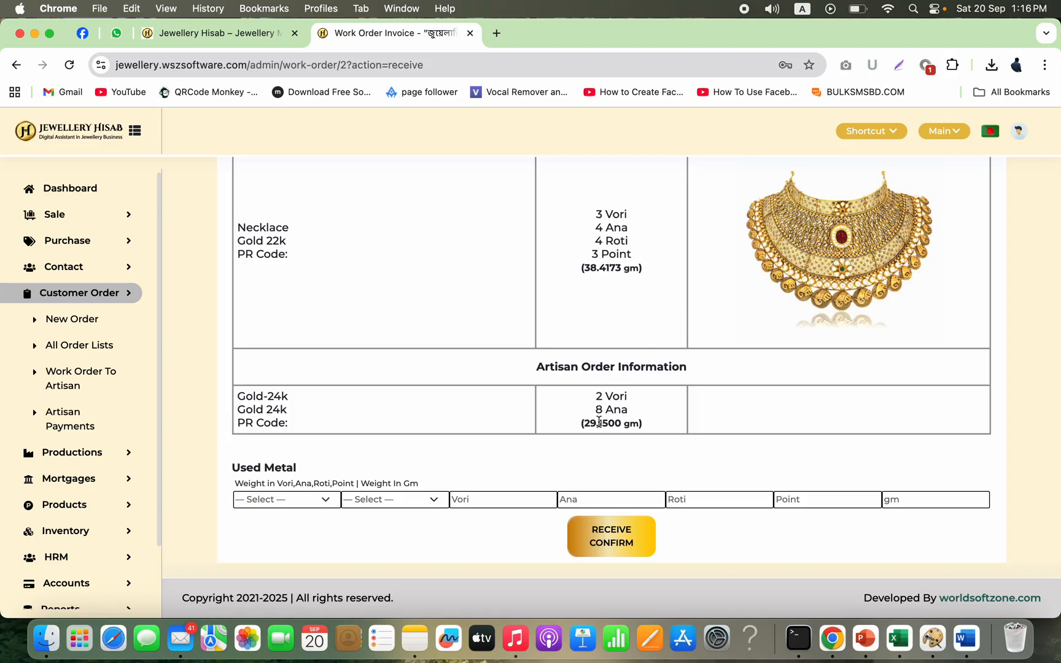
click(322, 501)
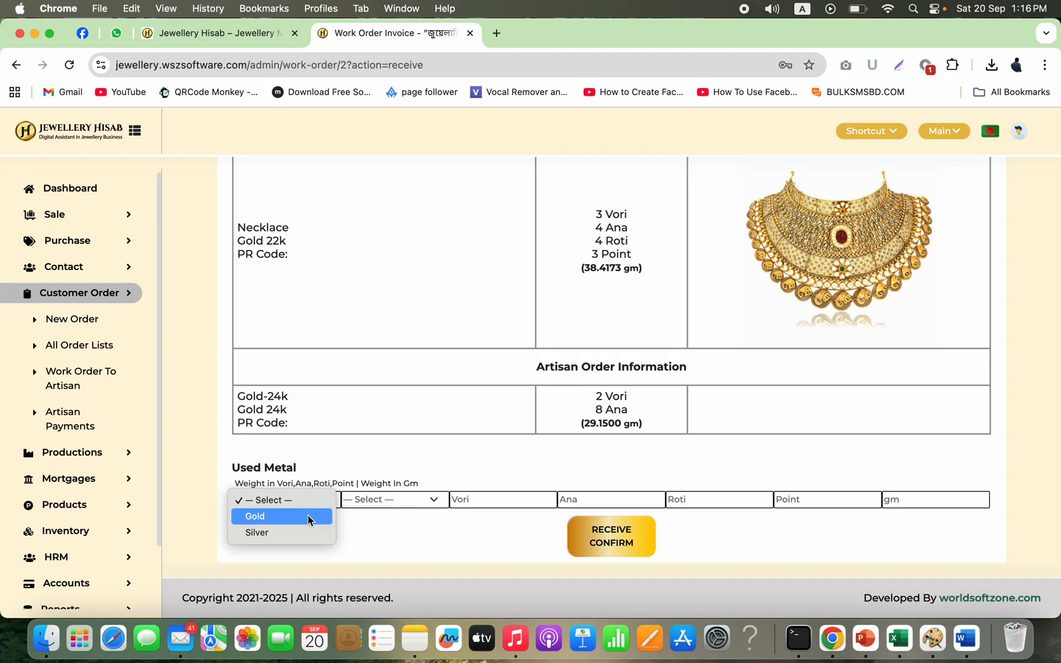
click(280, 473)
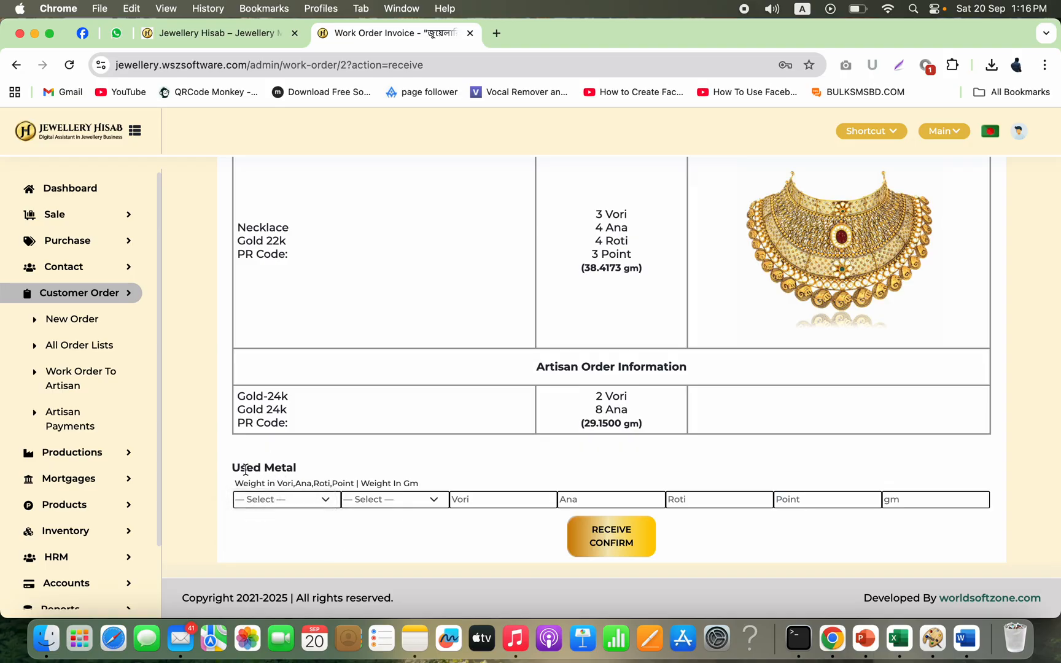
drag(234, 466, 310, 469)
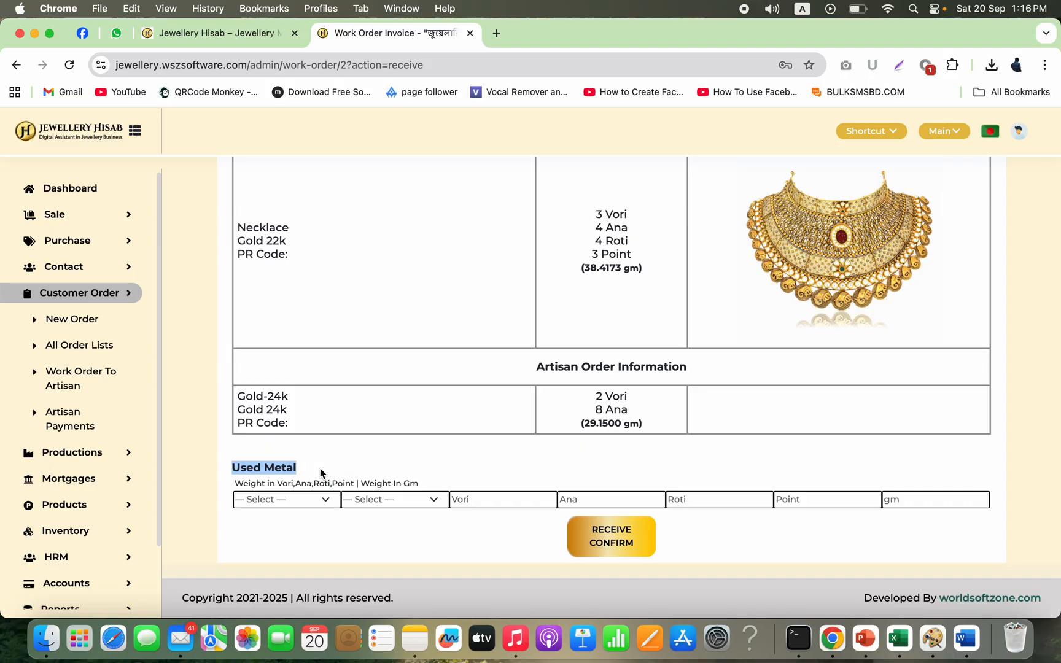
click(299, 501)
click(283, 517)
click(433, 504)
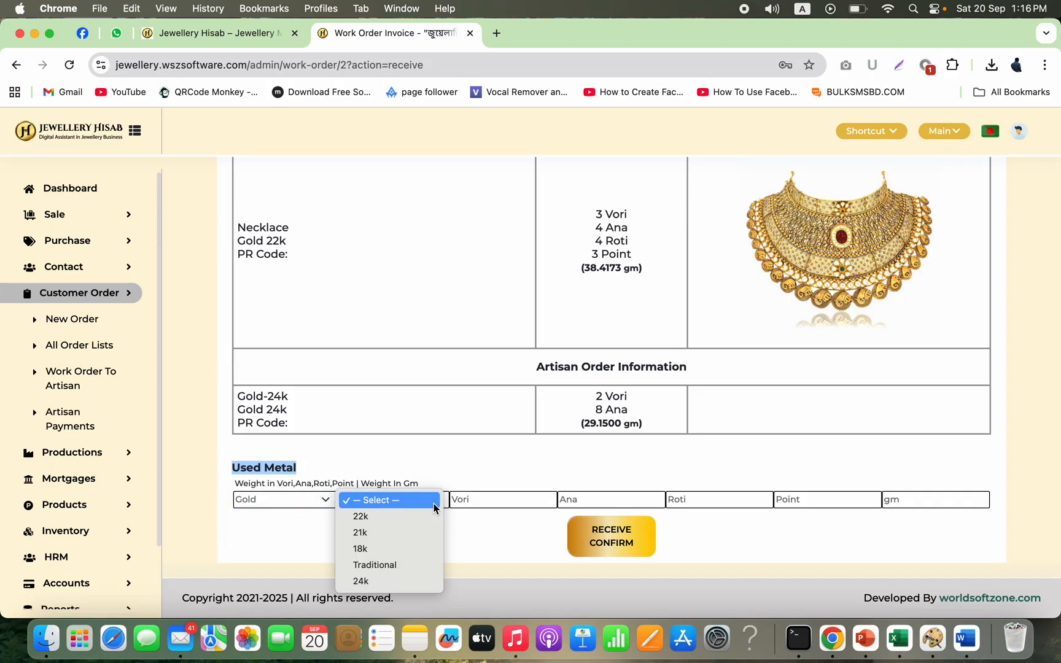
click(380, 582)
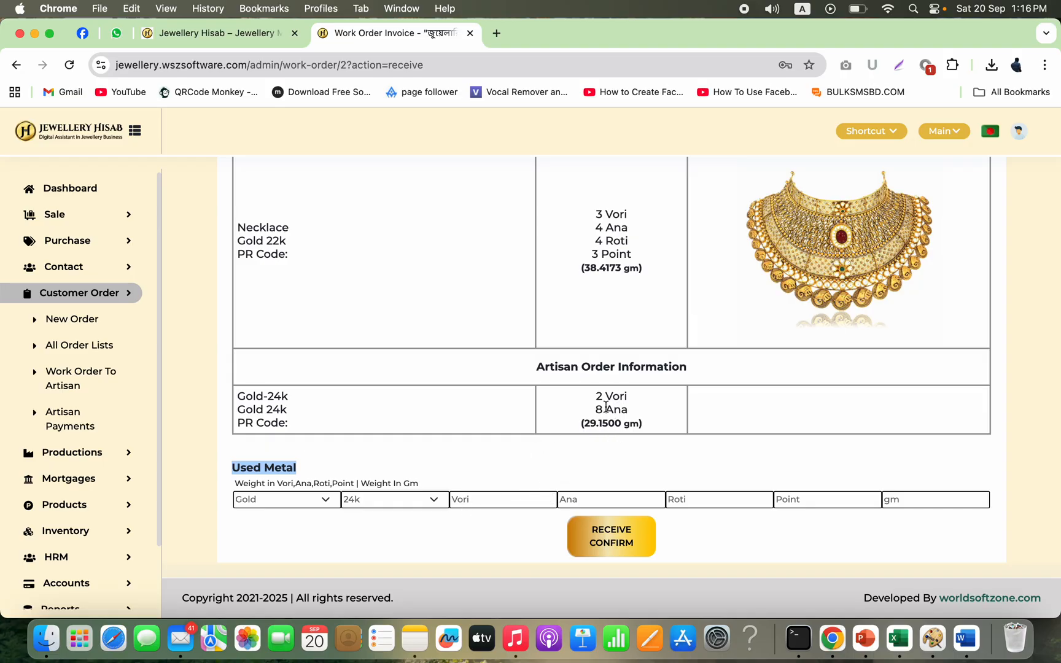
Step: Enter the used metal weight as 2 Vori 4 Ana and confirm the receipt
click(489, 504)
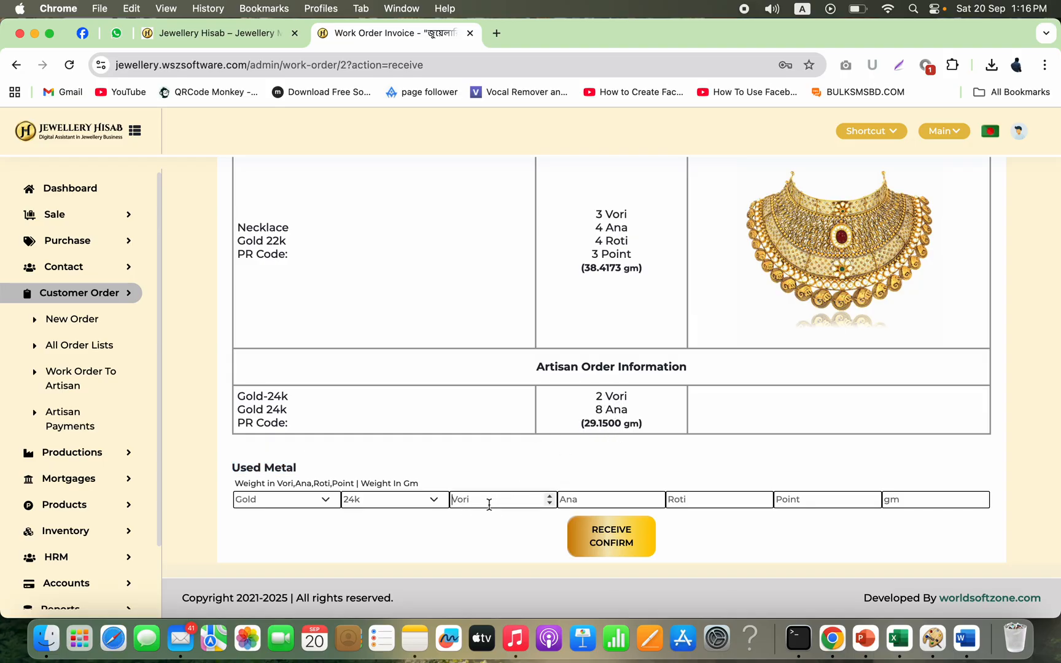
text(2)
click(591, 501)
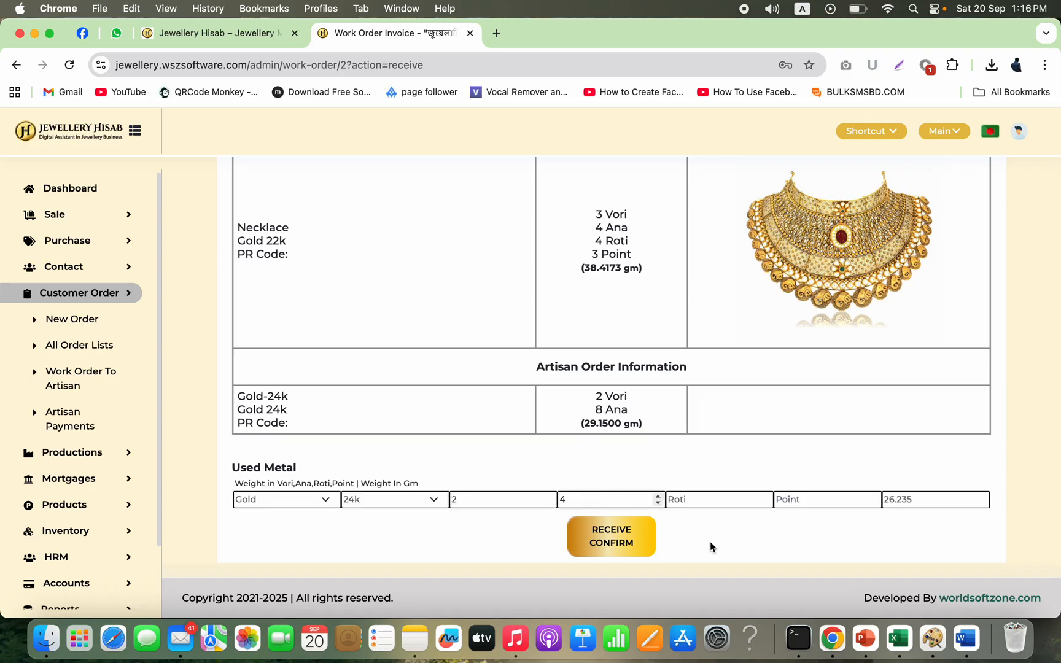
click(610, 542)
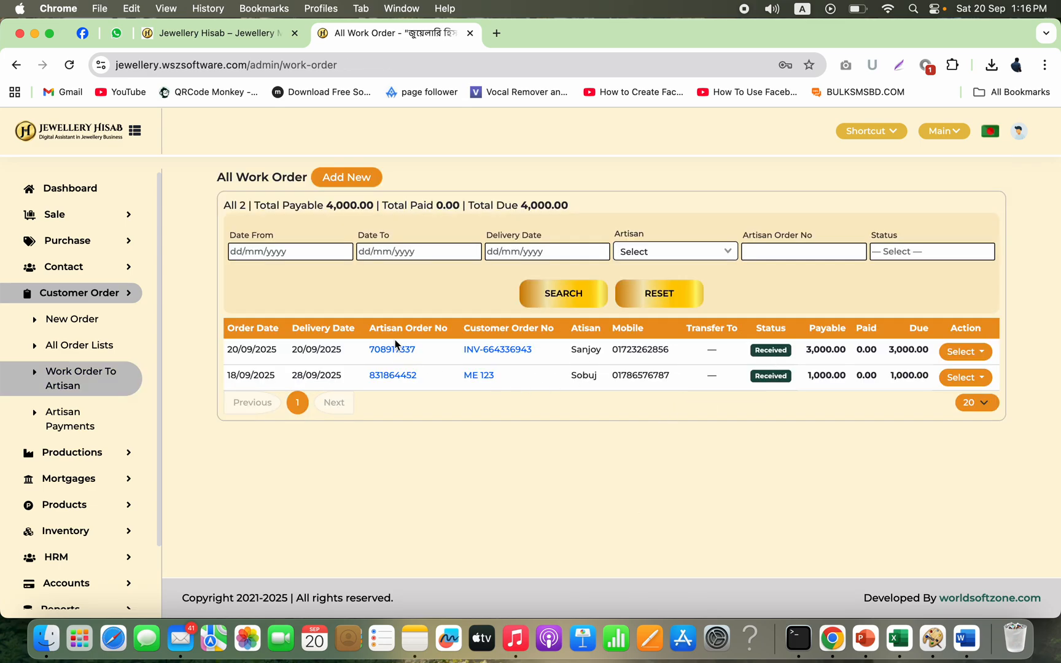
Step: Open the received work order's invoice and review its artisan order information
click(385, 352)
scroll(445, 441, down, 10)
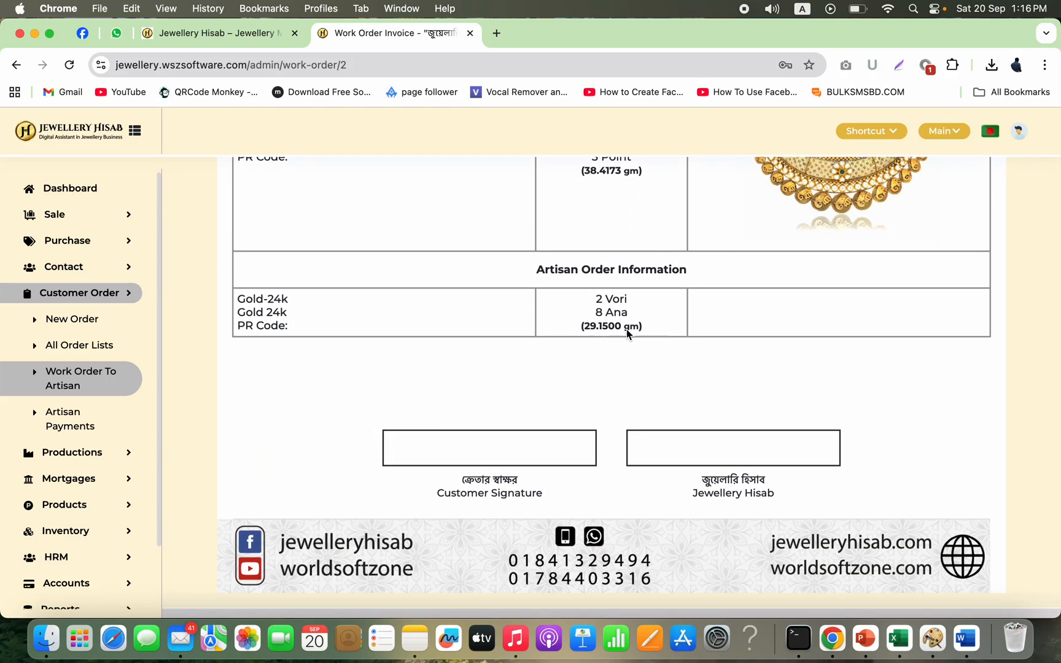
scroll(615, 325, up, 10)
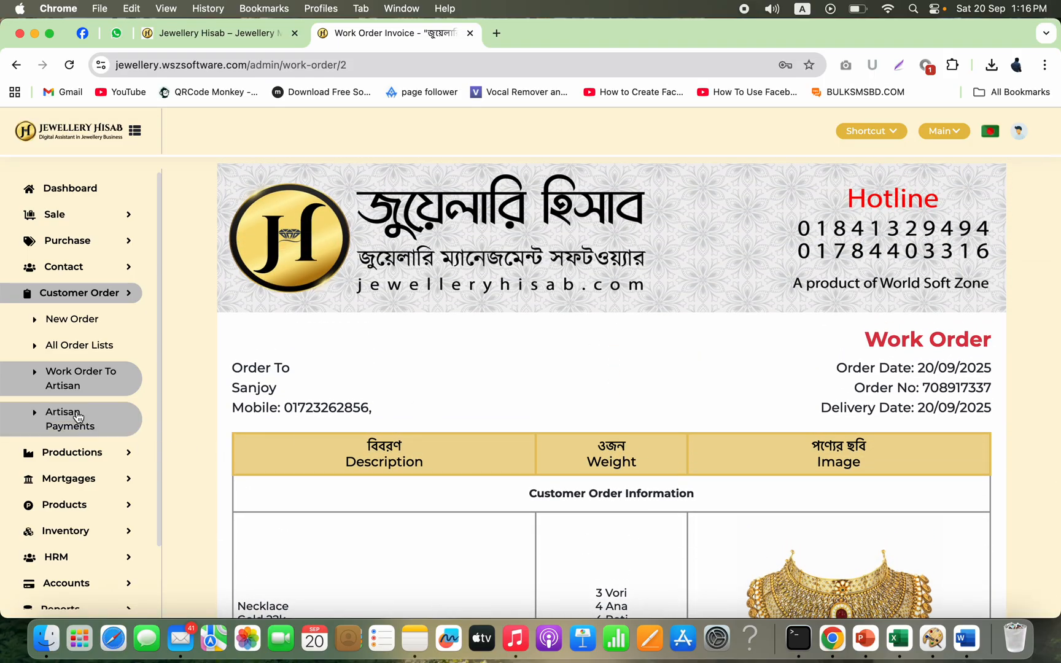
click(89, 395)
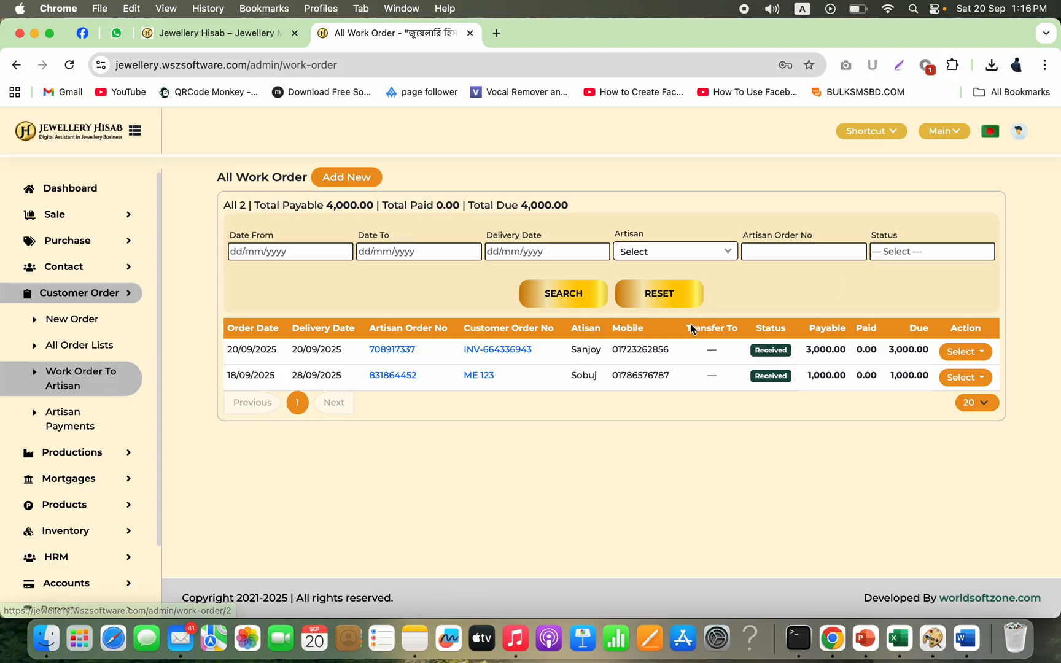
Step: Check the new customer order's status and available actions in the customer order list
click(77, 345)
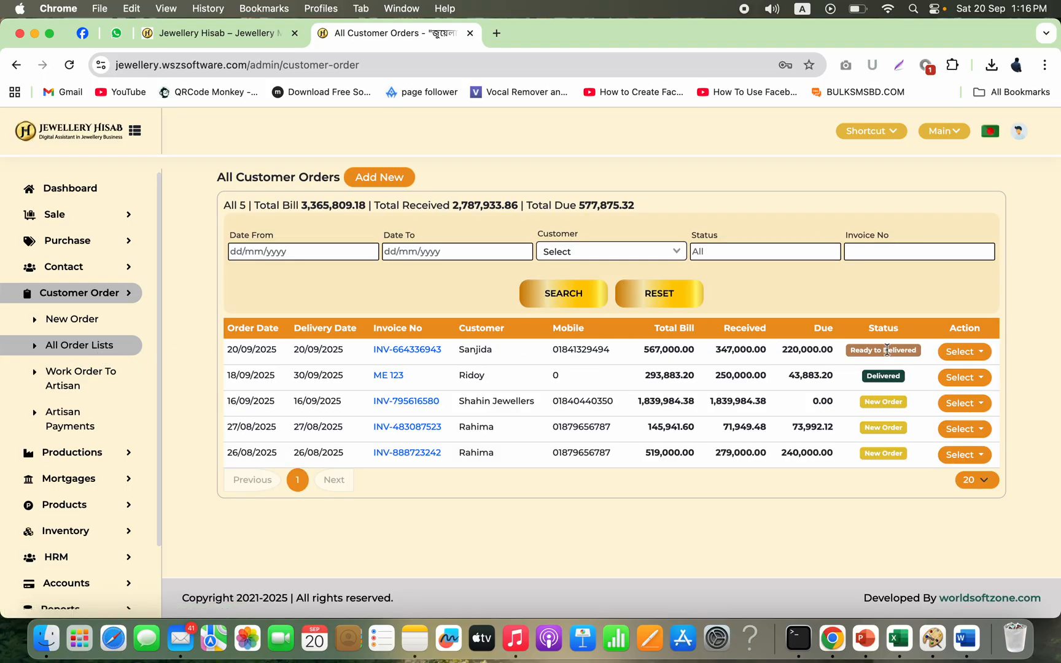
triple_click(887, 350)
click(971, 354)
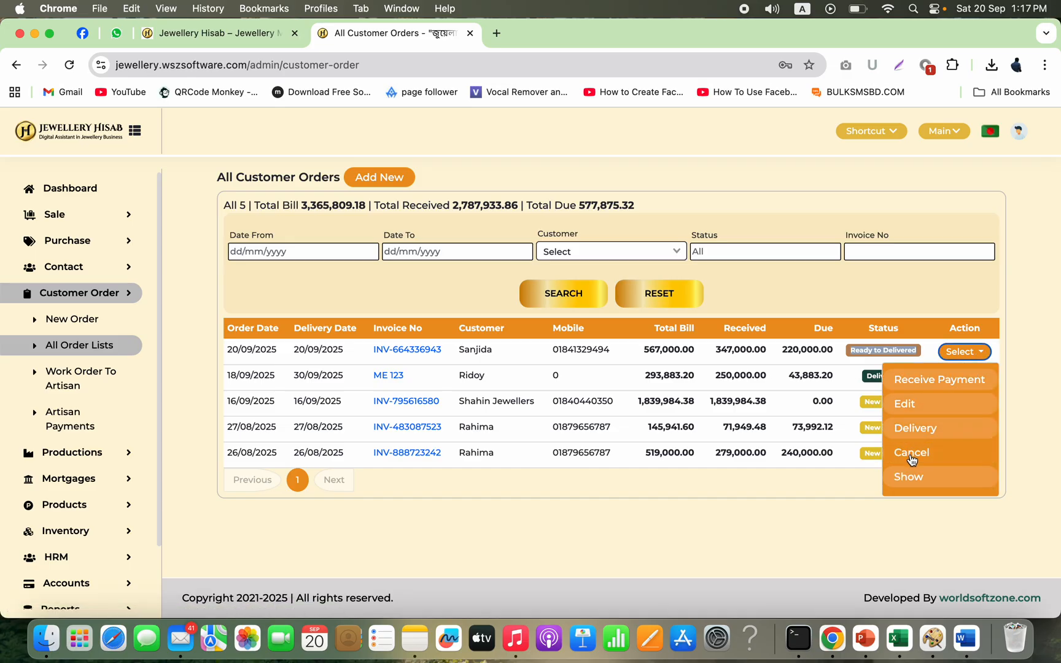
click(738, 517)
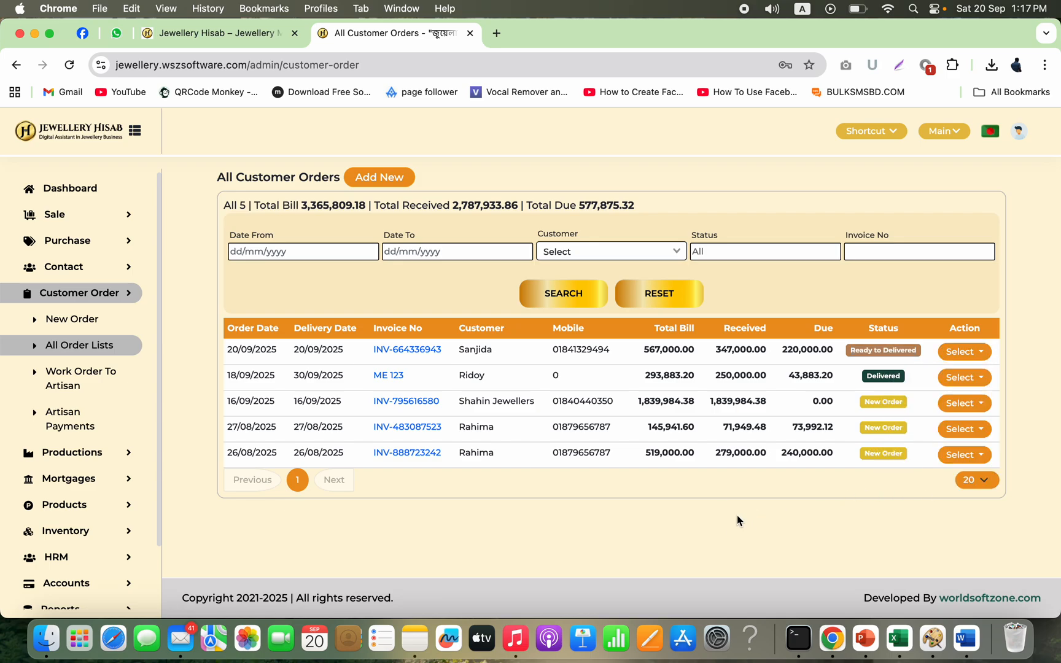
click(983, 357)
click(945, 379)
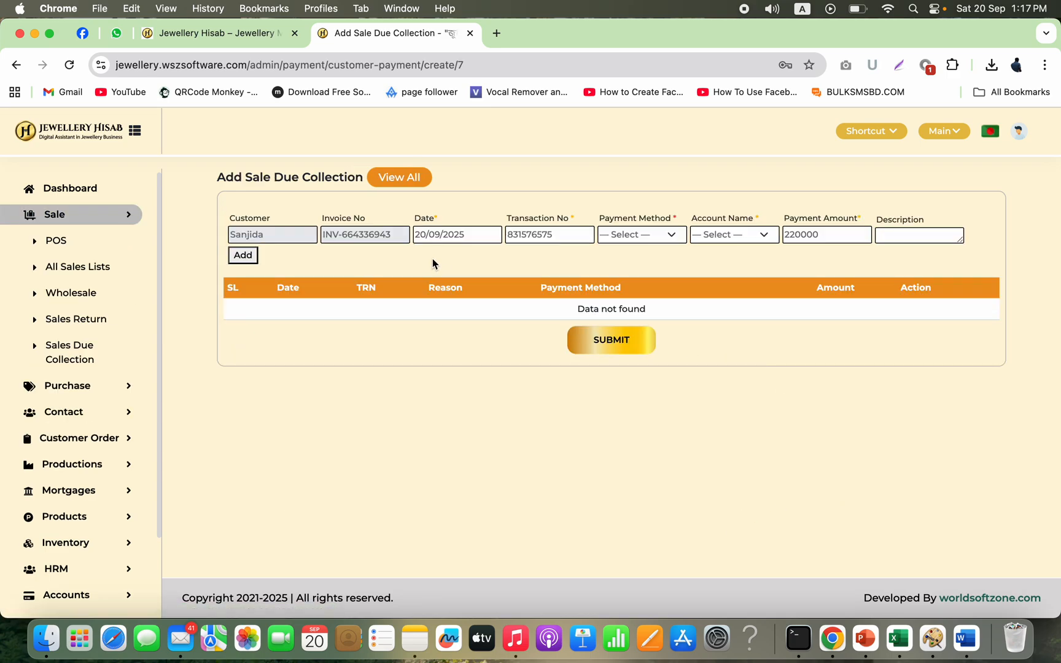
click(16, 64)
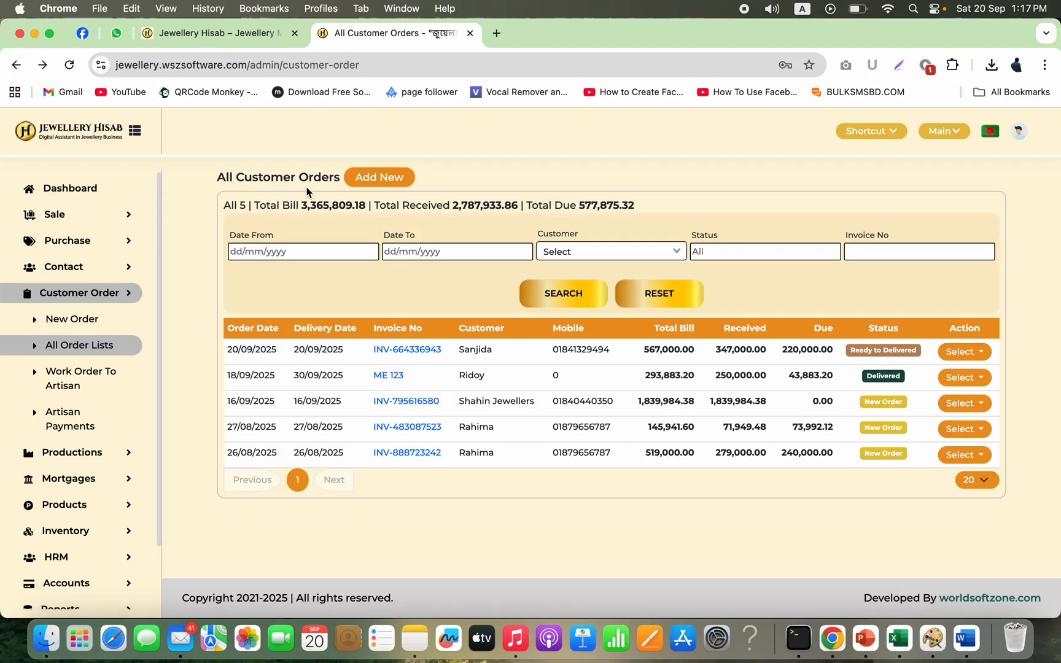
Step: Mark the new customer order as delivered, approving the confirmation
click(959, 352)
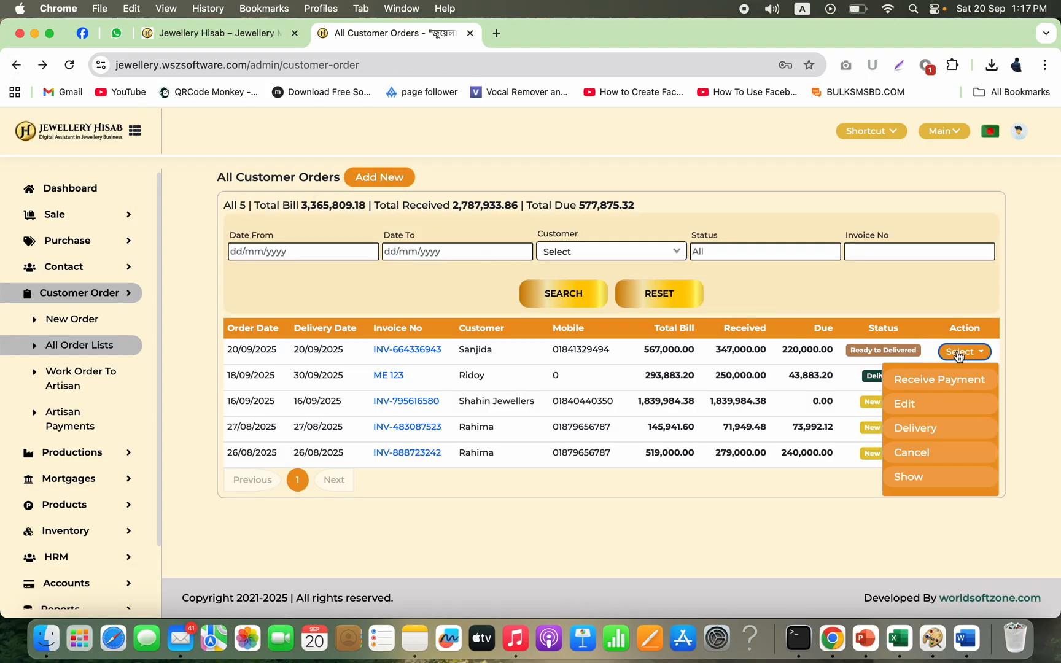
click(914, 432)
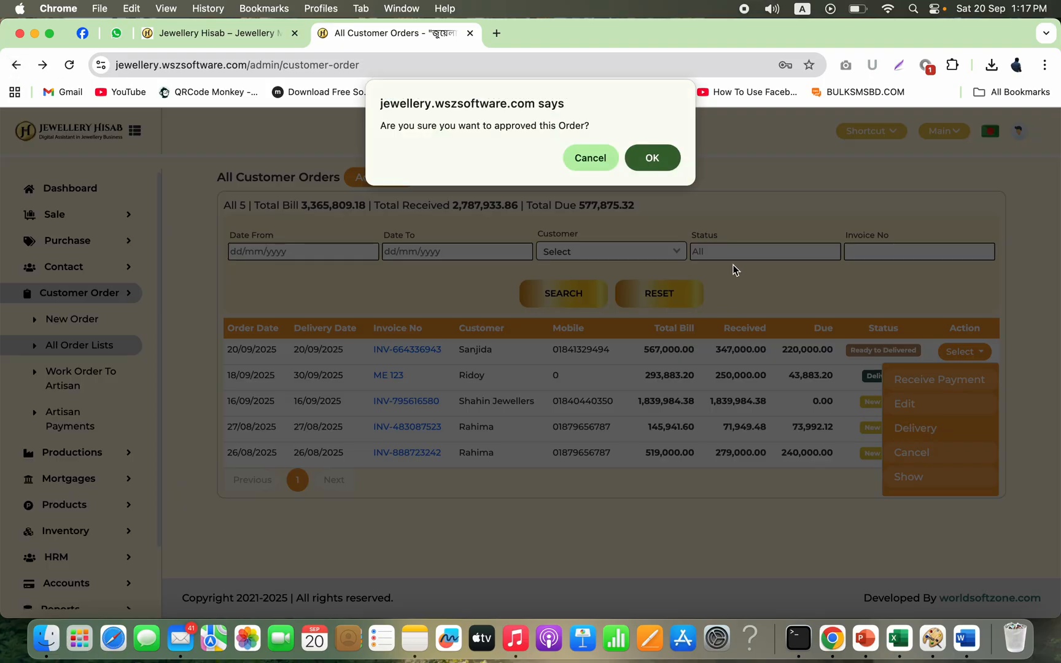
click(660, 162)
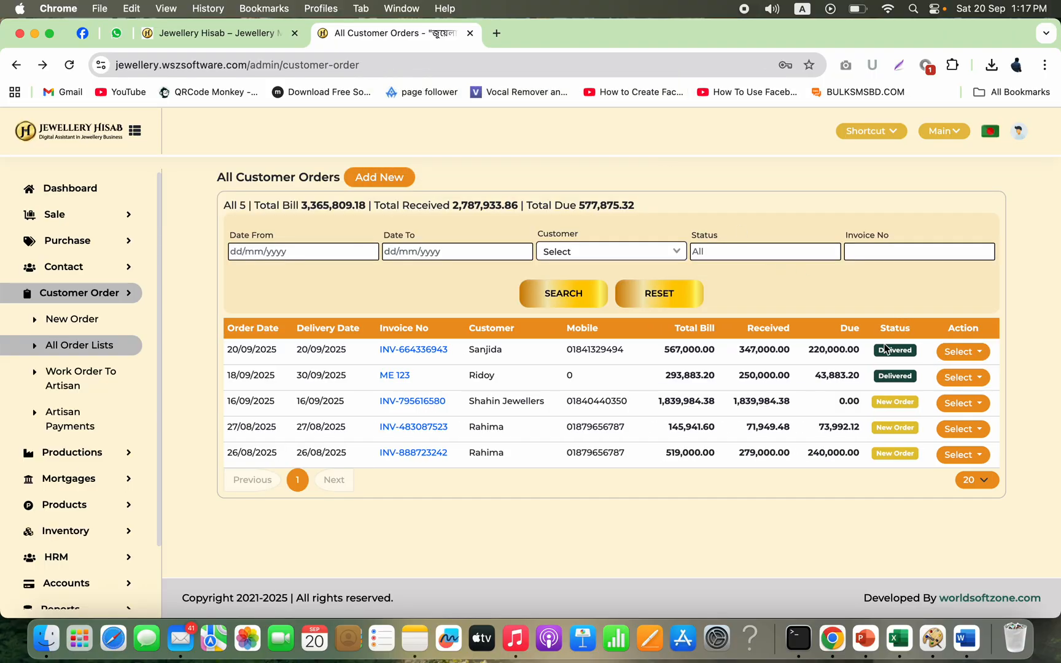
double_click(823, 350)
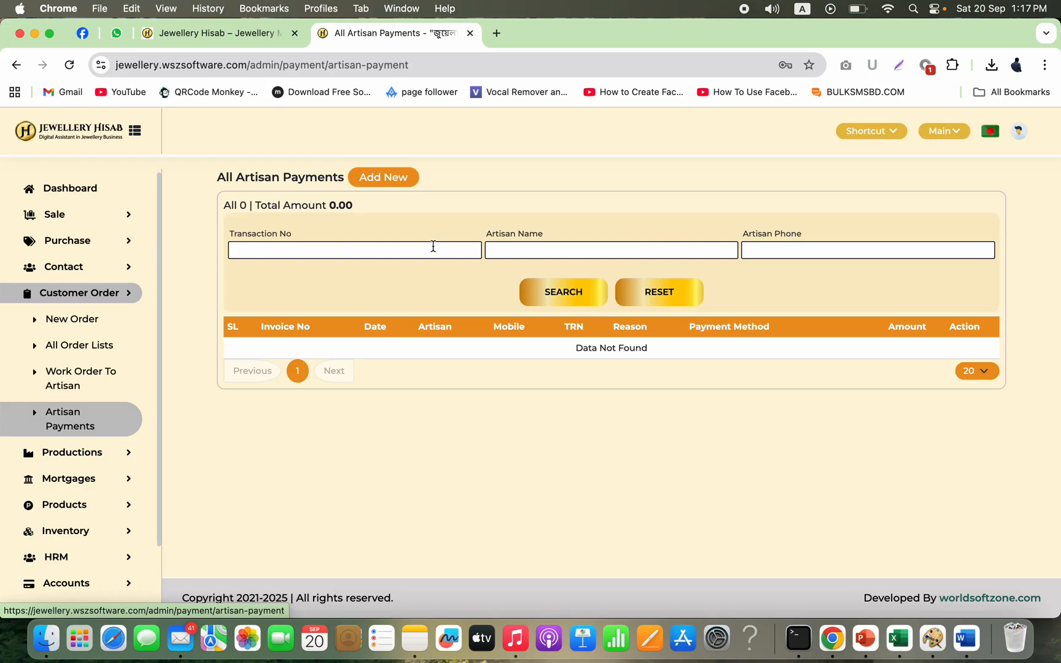
click(395, 182)
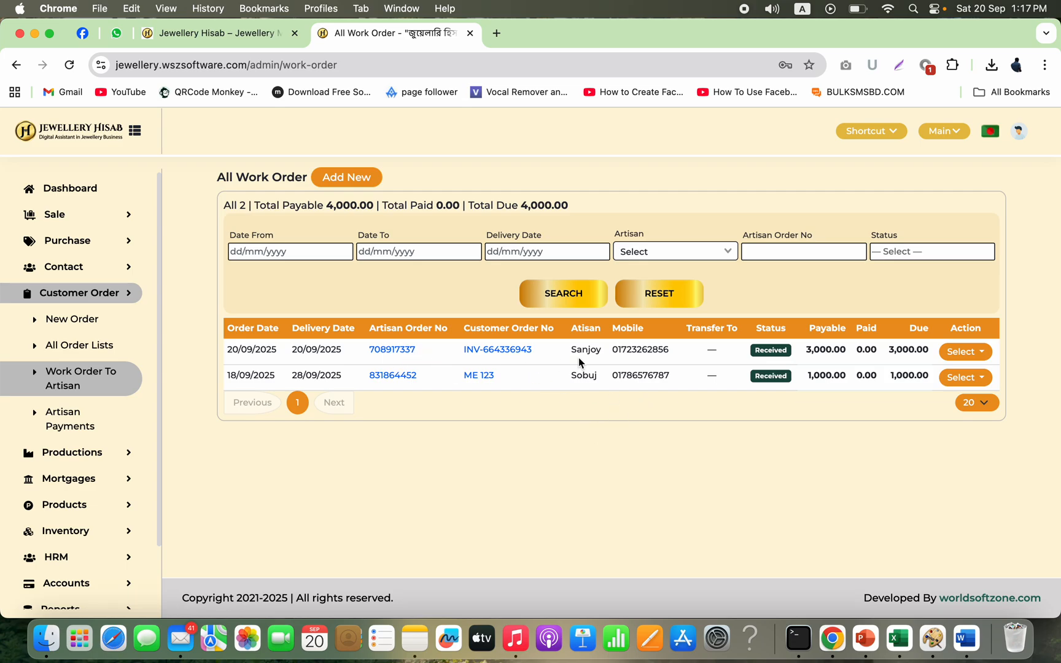
Step: Record a 2000 cash payment to the artisan for the received work order and submit it
click(967, 354)
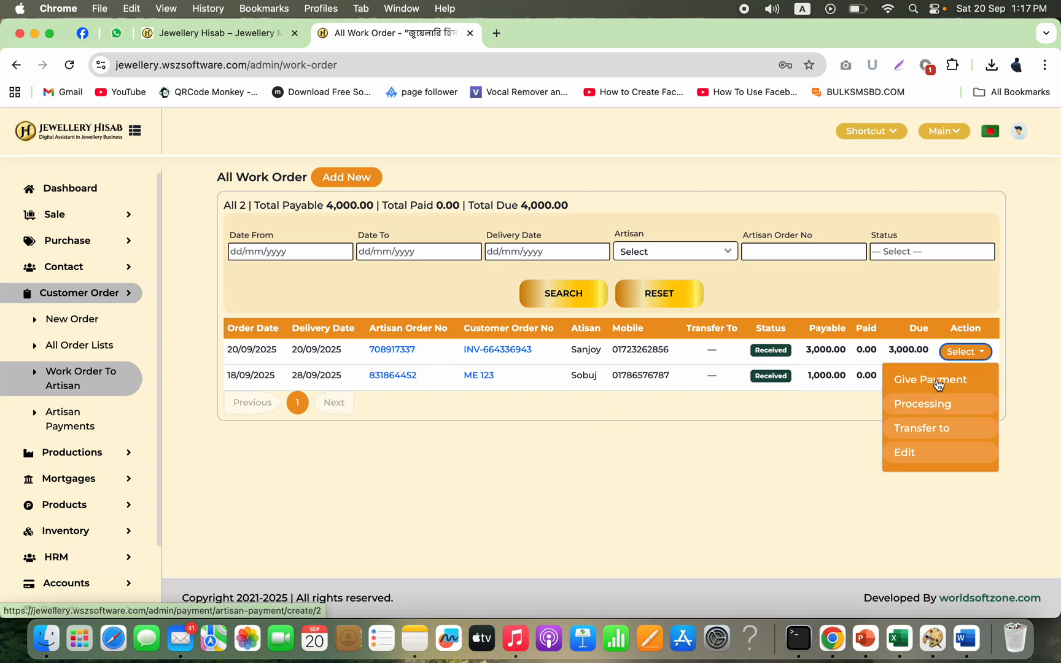
click(937, 379)
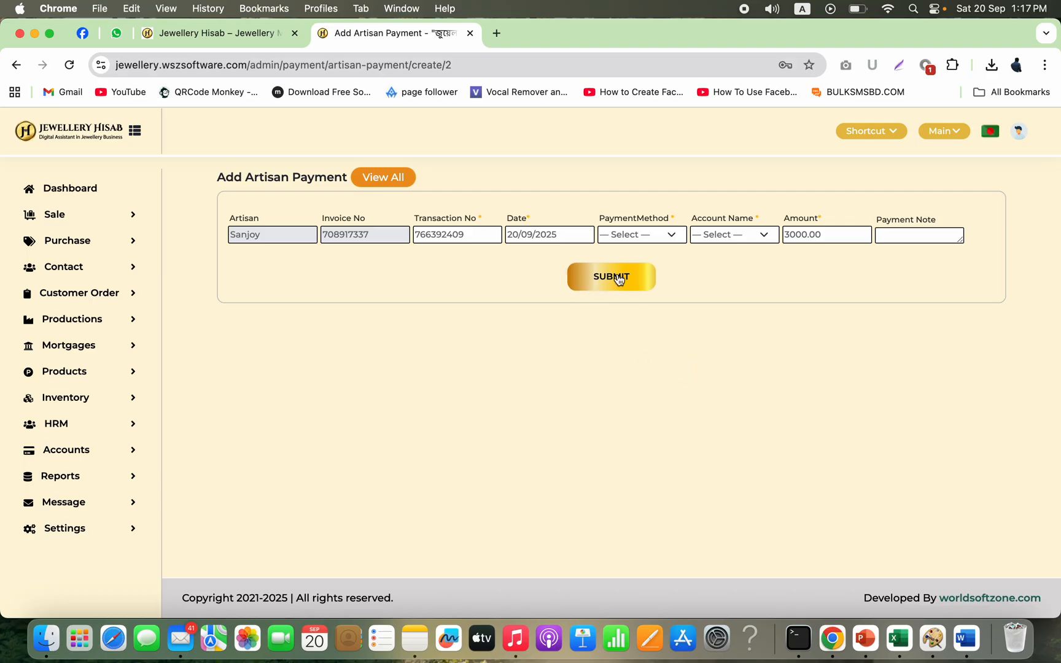
click(666, 235)
click(643, 251)
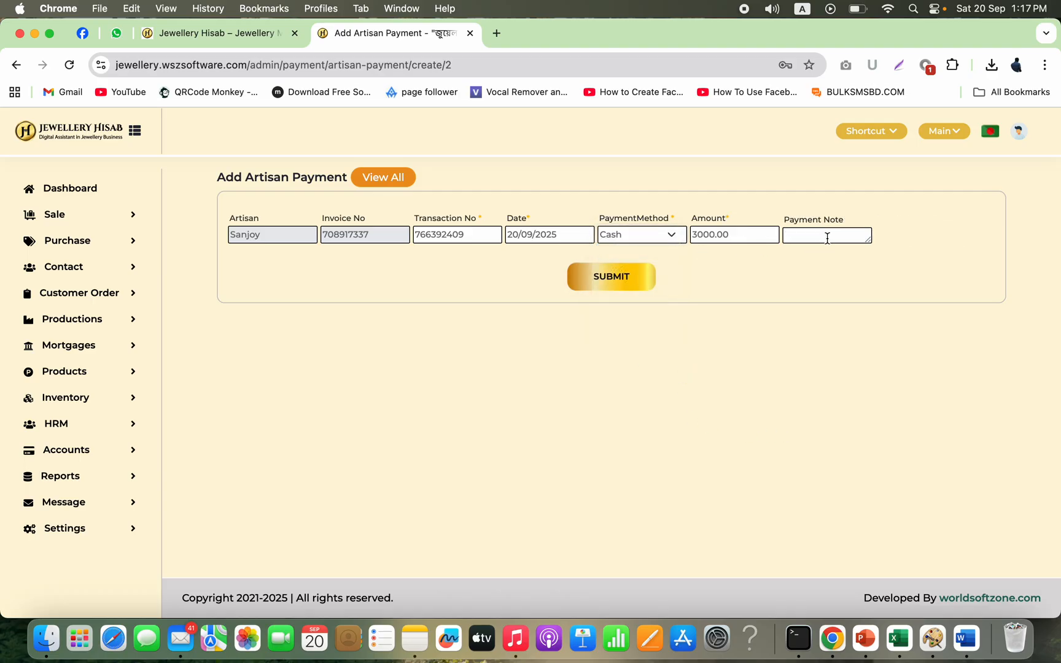
double_click(742, 236)
text(2000)
click(606, 277)
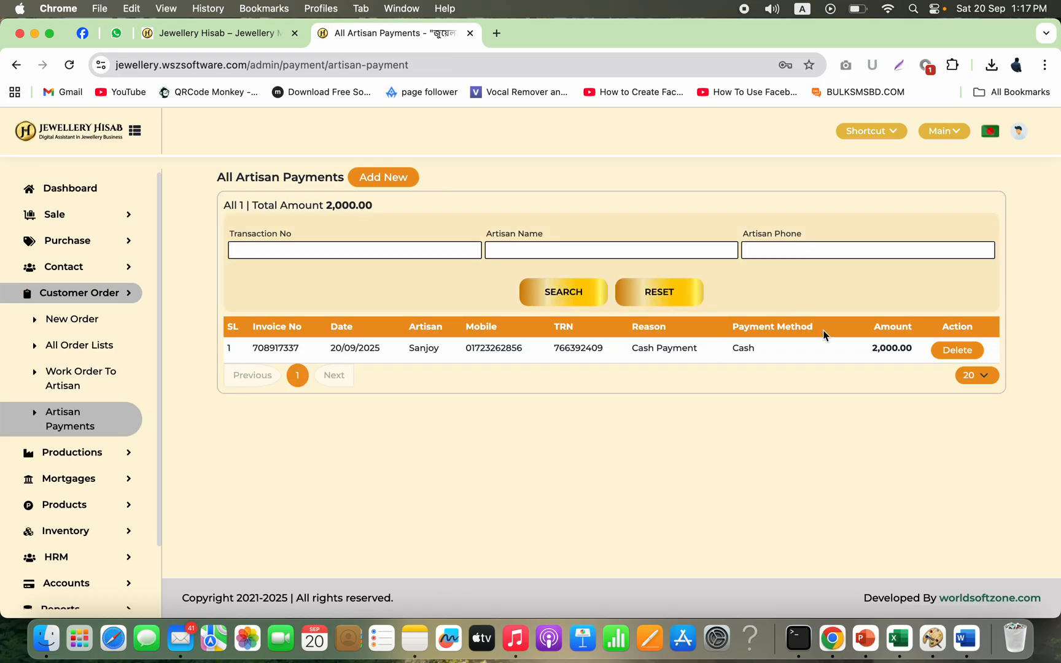
Step: Open the artisan ledger report for the work order's artisan and review its debit, credit and balance entries
scroll(75, 516, down, 3)
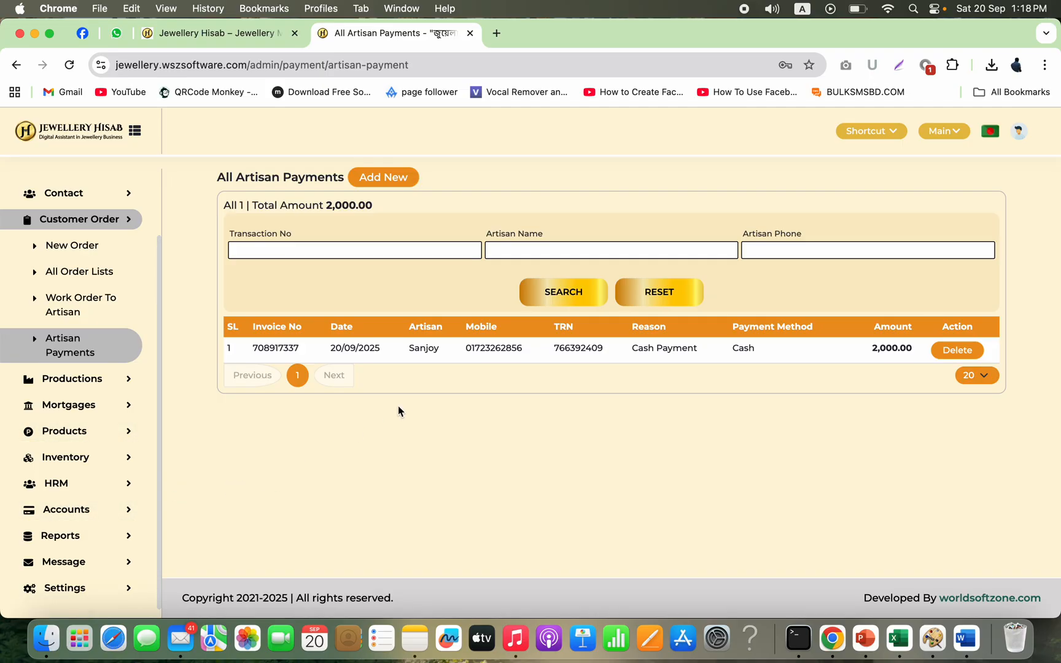
click(75, 536)
scroll(76, 538, down, 6)
scroll(76, 538, down, 5)
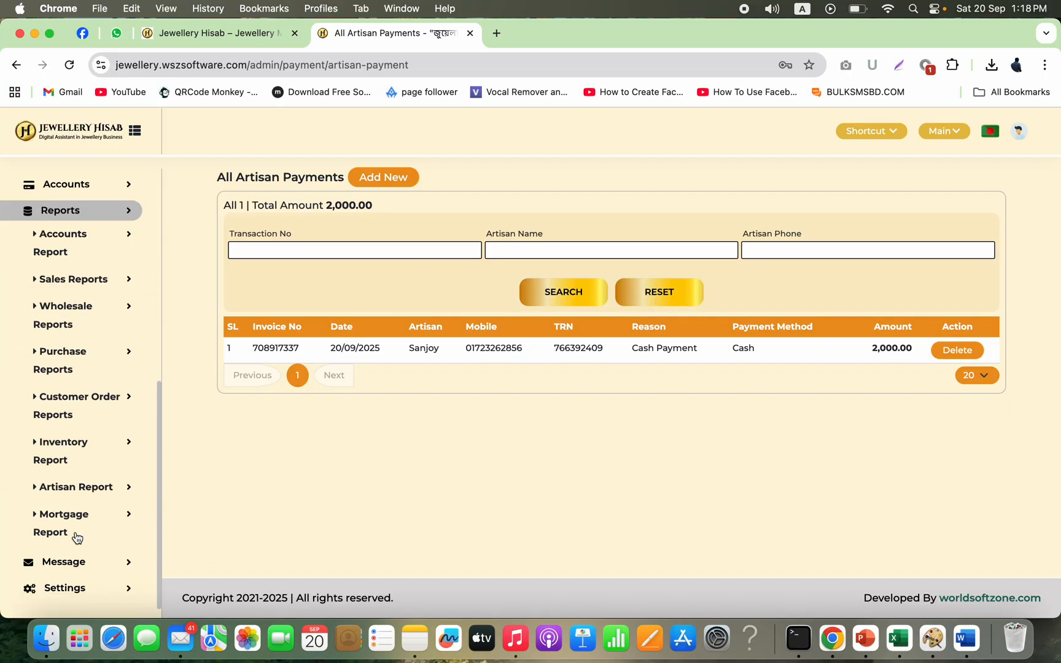
click(116, 495)
scroll(107, 516, down, 4)
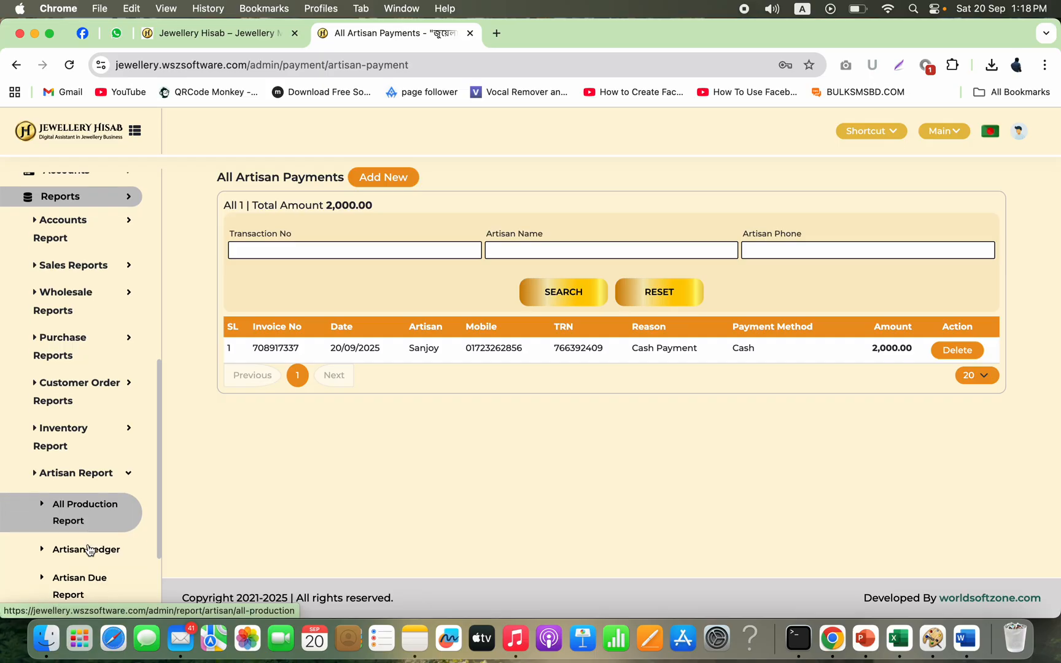
click(106, 448)
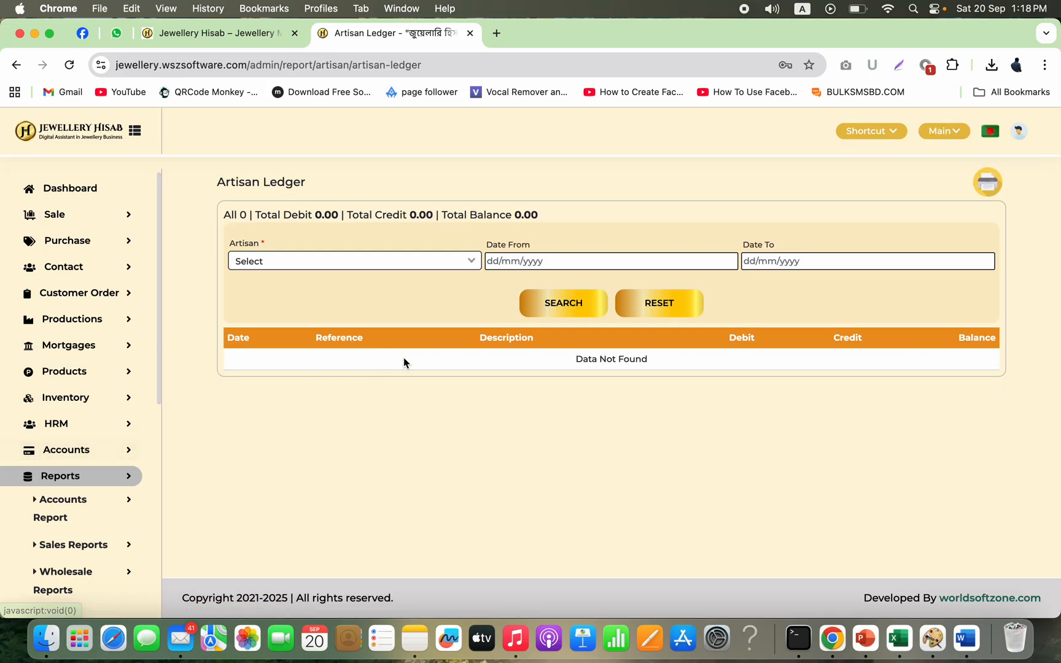
click(434, 256)
click(355, 304)
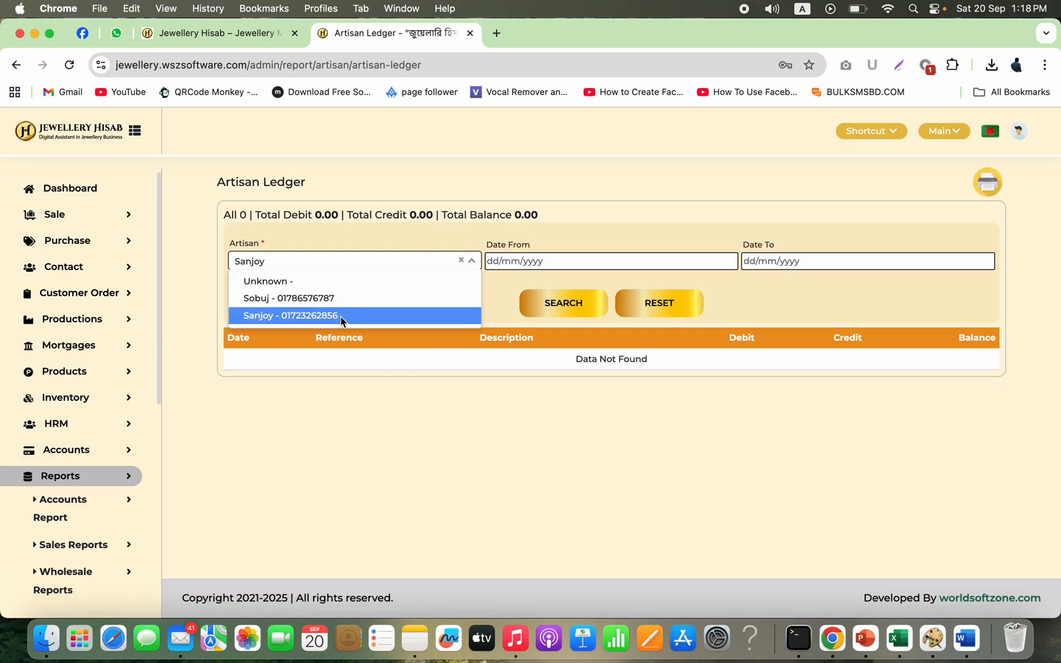
click(563, 304)
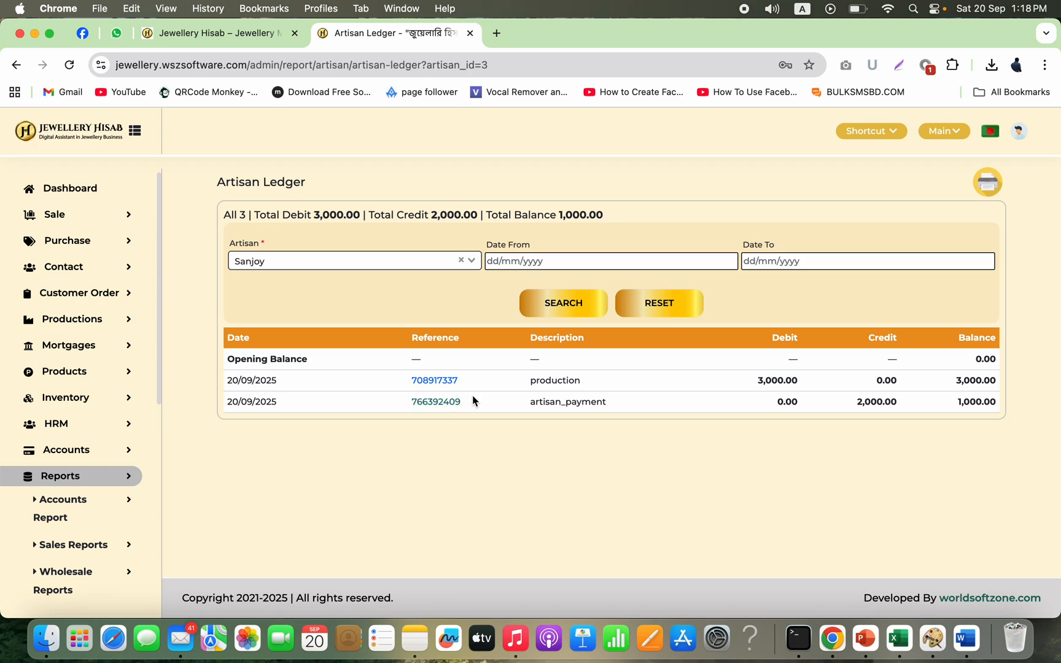
double_click(780, 385)
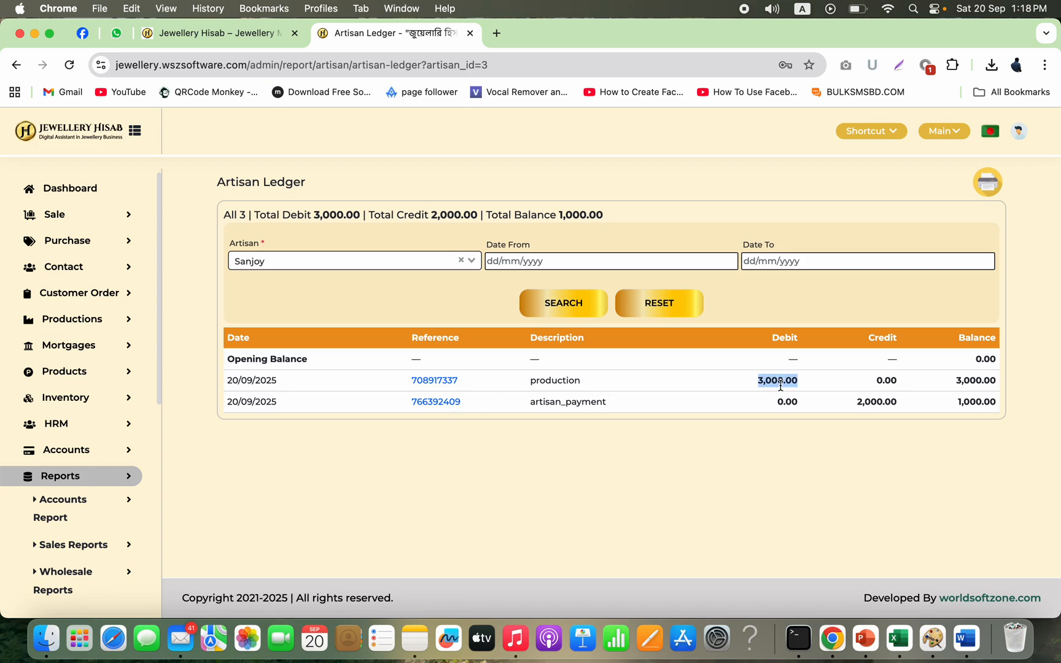
double_click(880, 403)
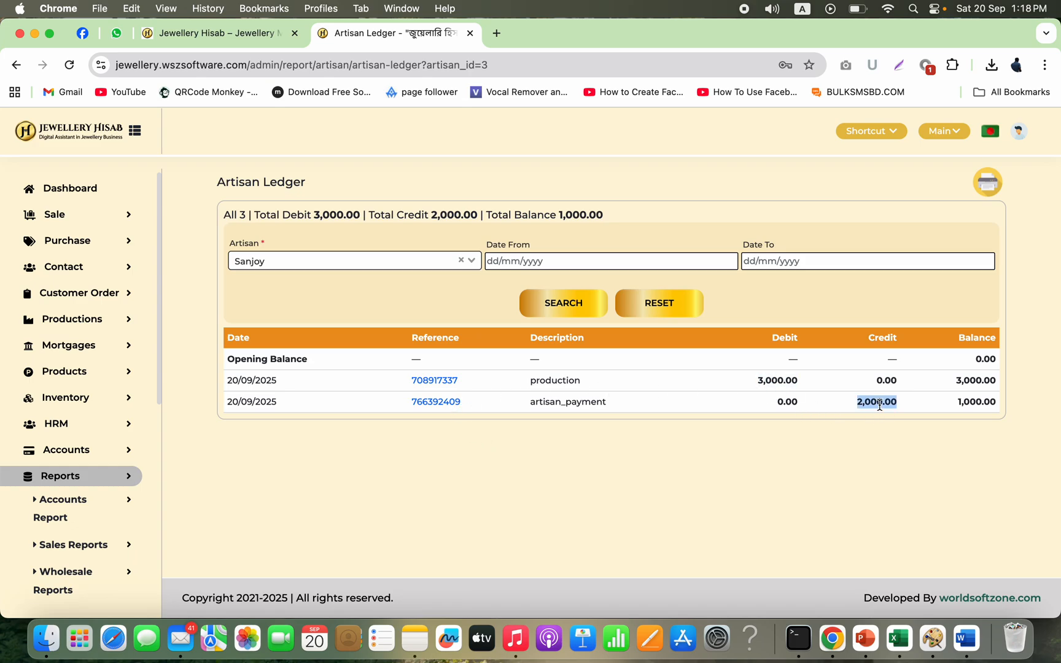
double_click(977, 403)
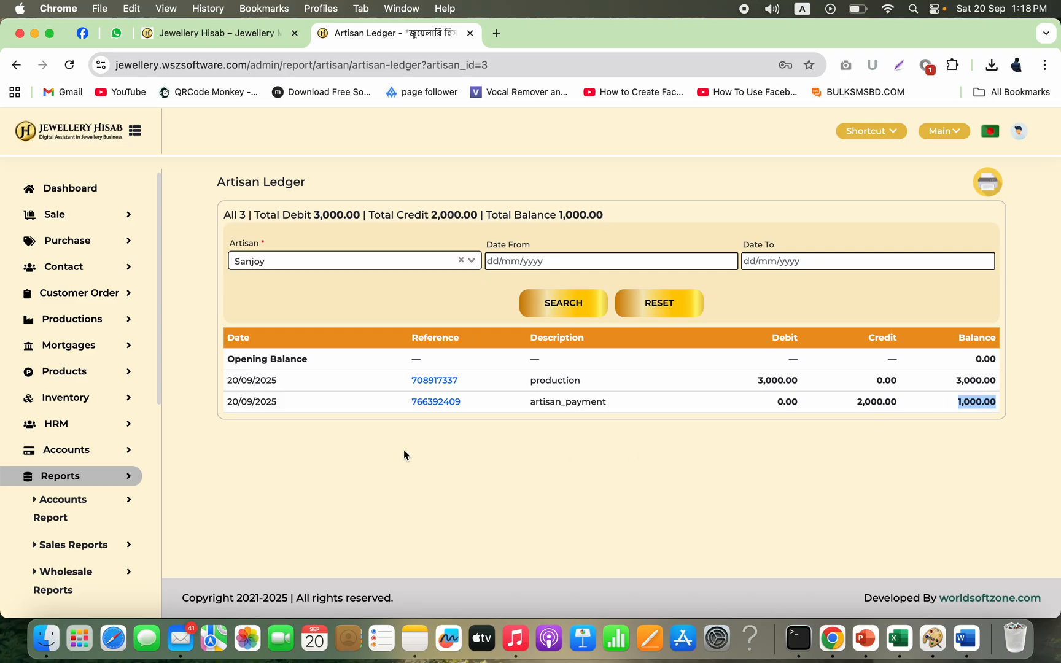
Step: Open the all stock report from the inventory reports and review its listed stock
scroll(73, 503, down, 5)
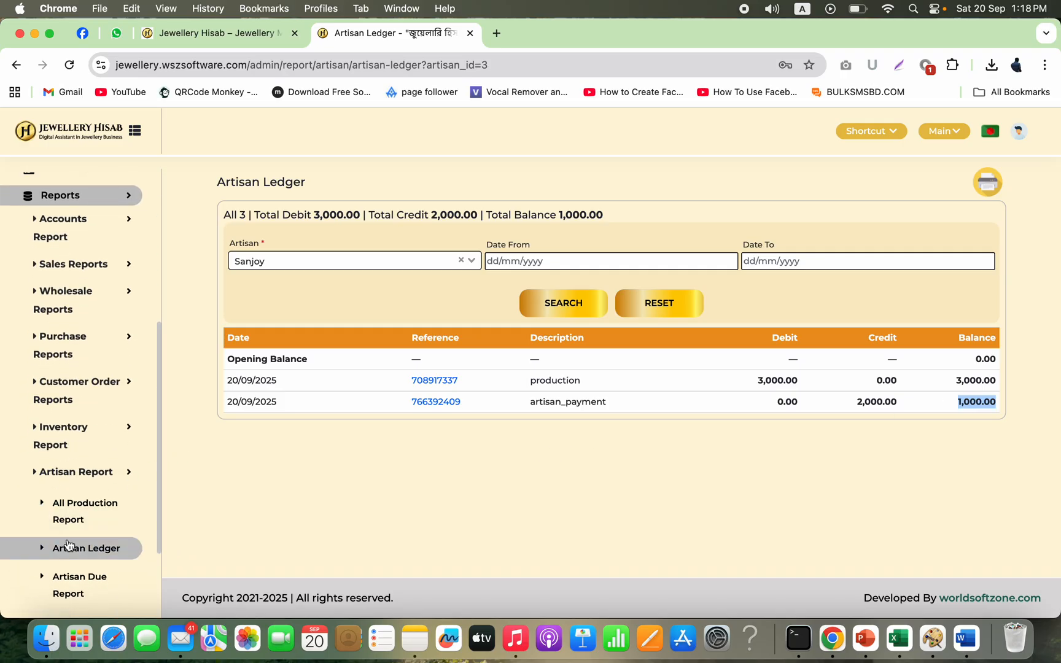
scroll(92, 491, down, 3)
scroll(102, 462, down, 1)
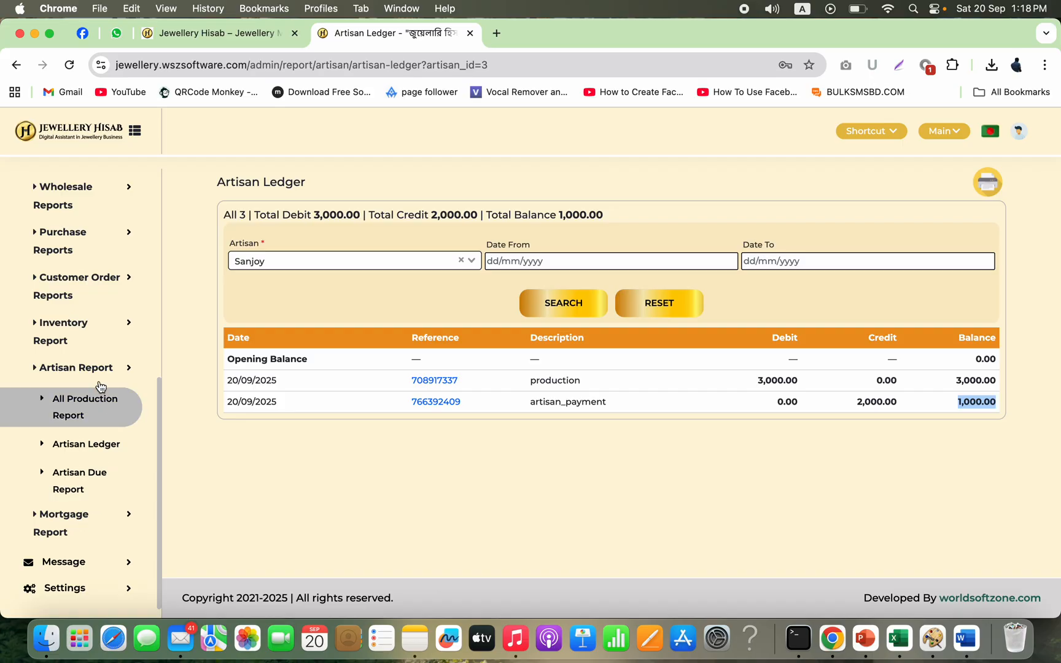
scroll(99, 362, up, 5)
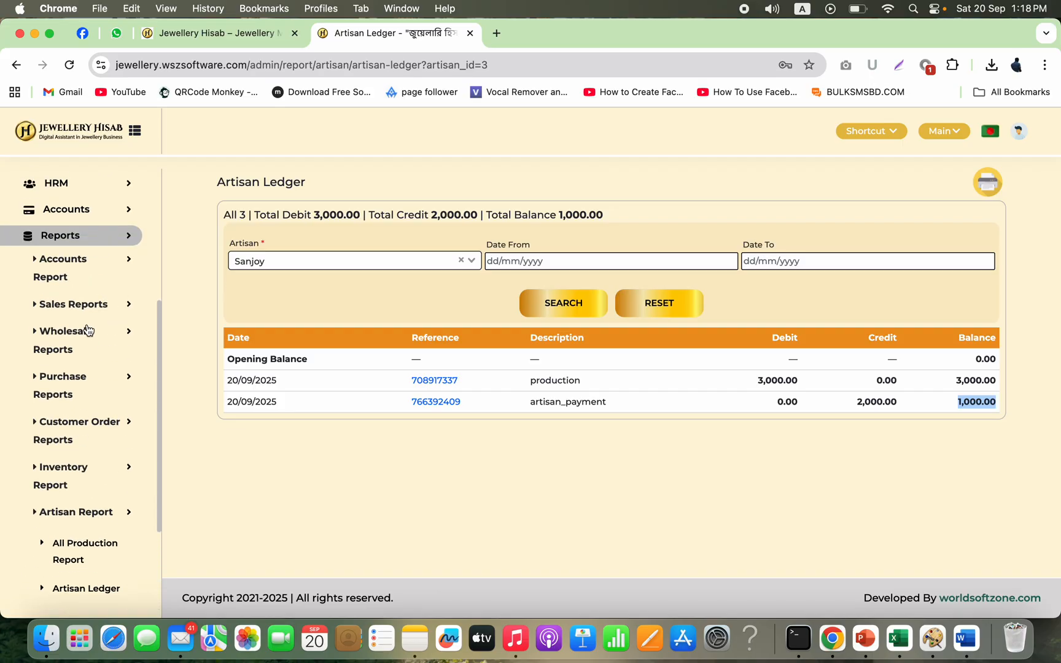
scroll(102, 332, up, 2)
scroll(69, 440, down, 4)
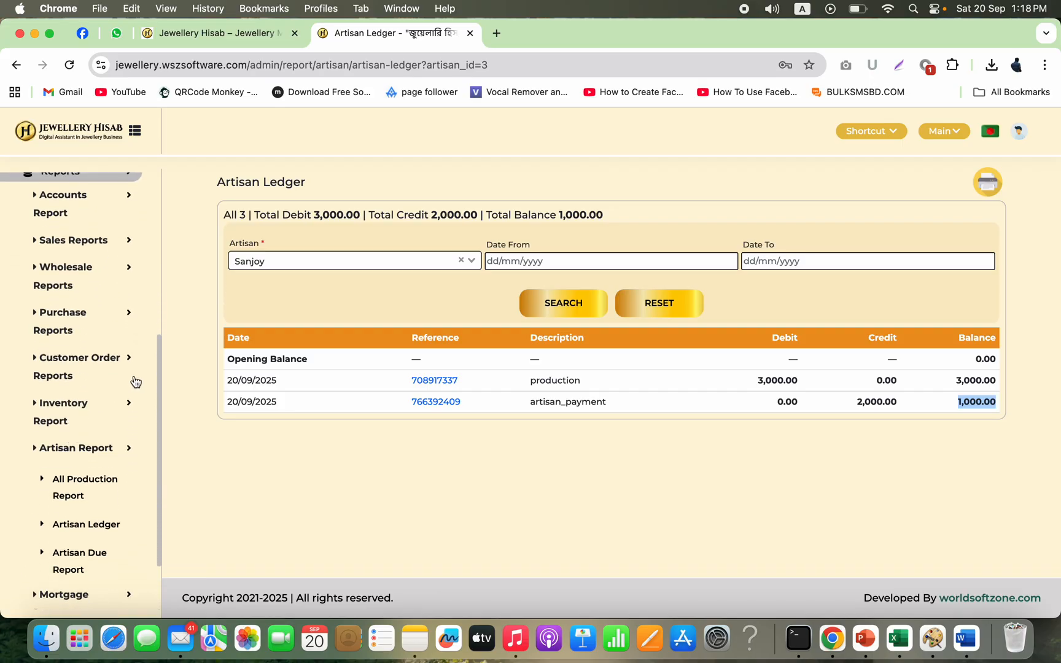
click(95, 408)
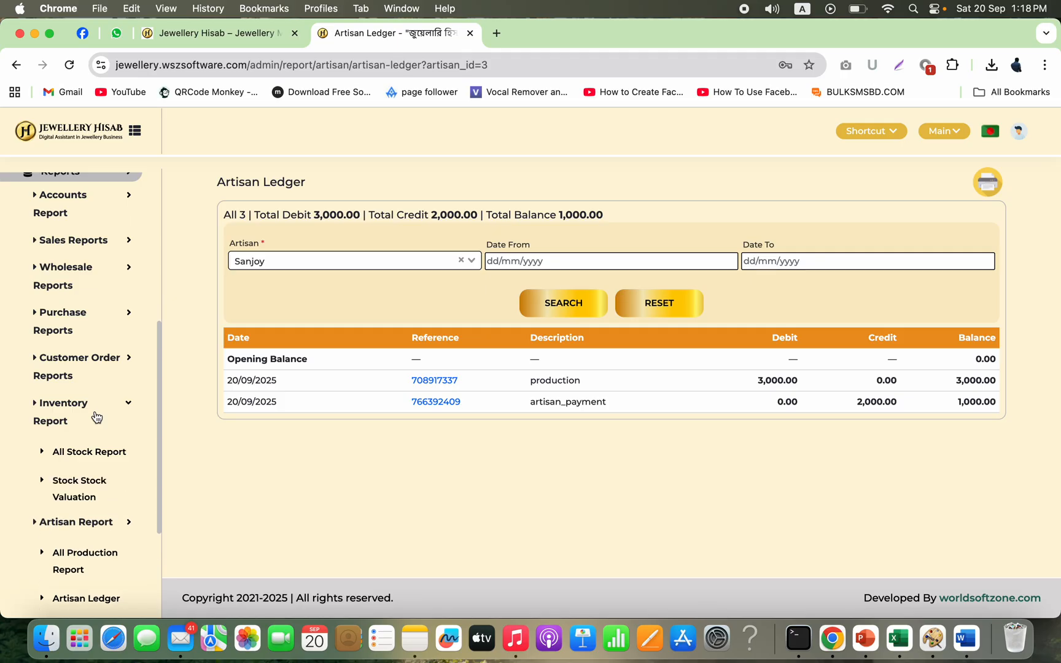
click(93, 455)
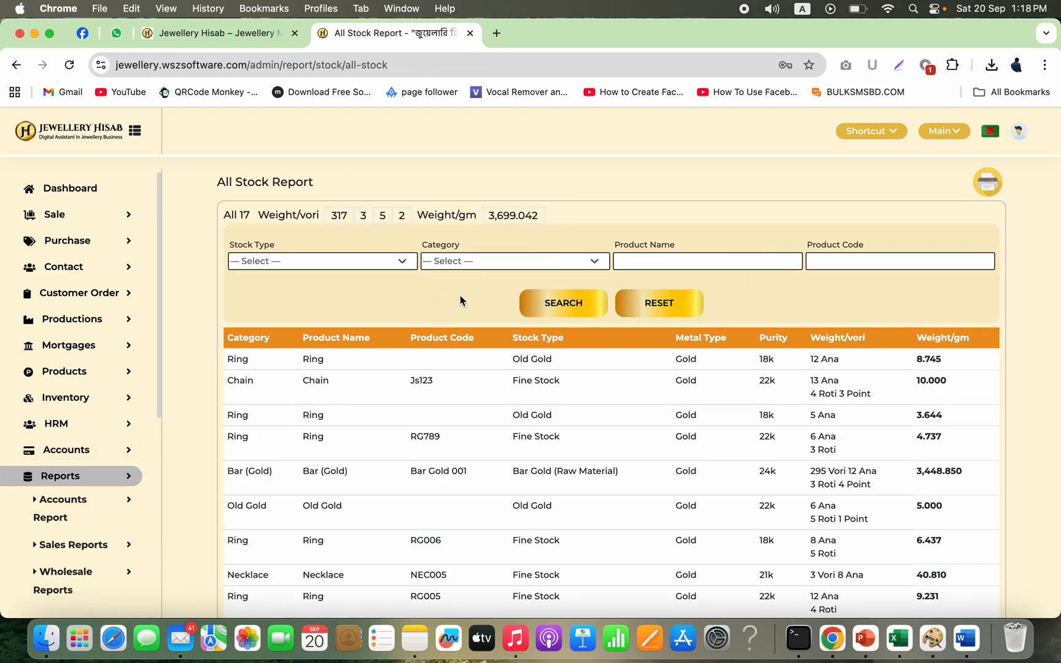
scroll(386, 427, down, 5)
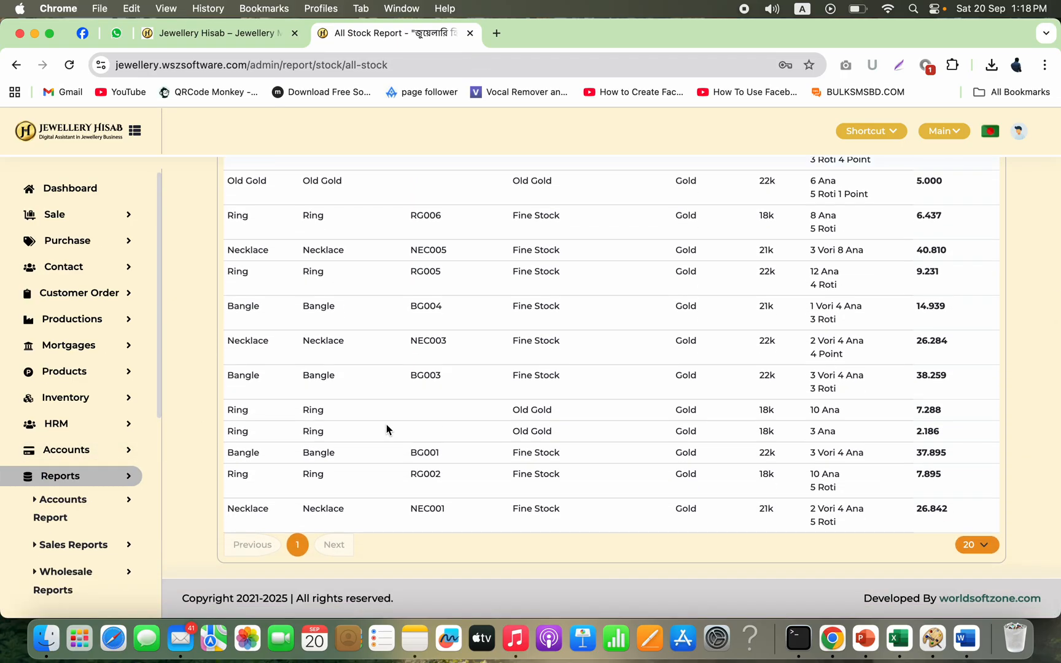
scroll(386, 429, up, 5)
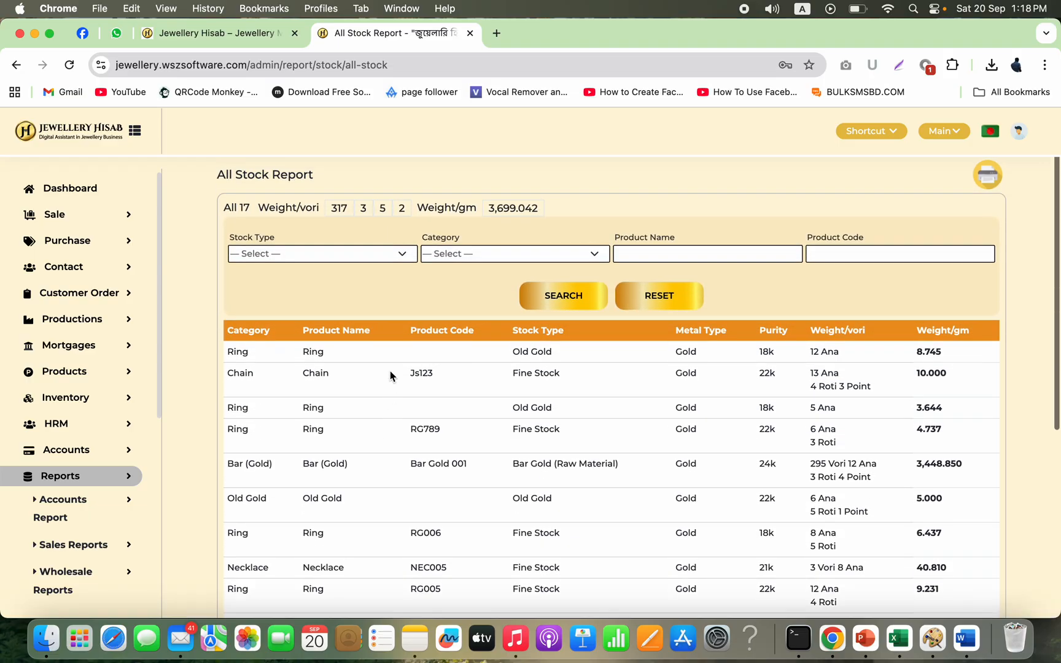
Step: Filter the stock report by Artisan Stock, then by Bar Gold (Raw Material) stock type, and inspect the weight
click(372, 256)
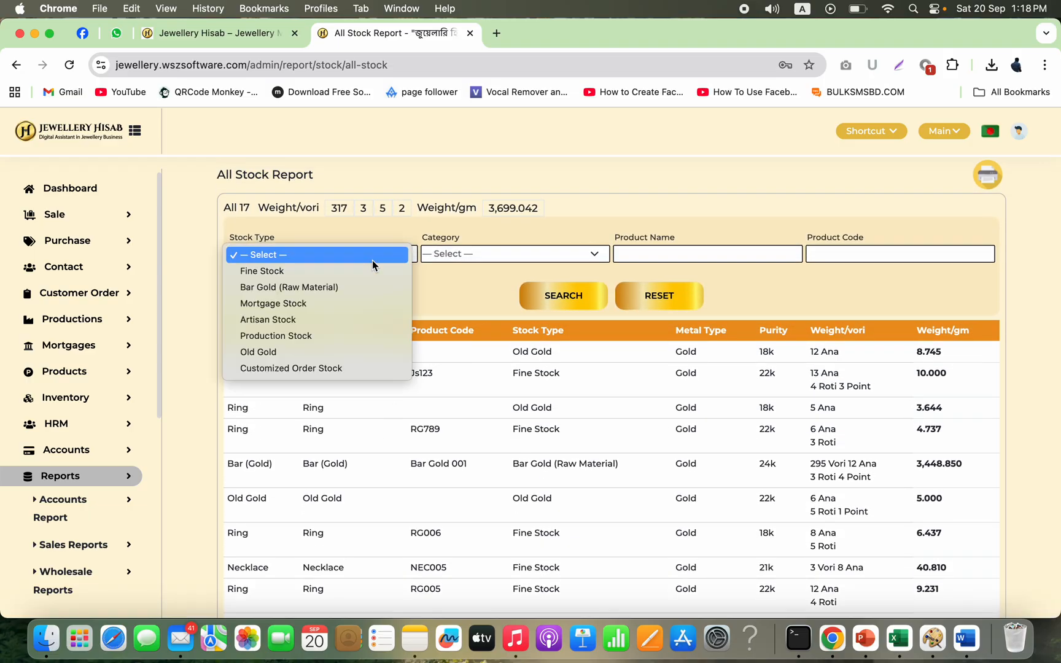
click(333, 323)
click(553, 301)
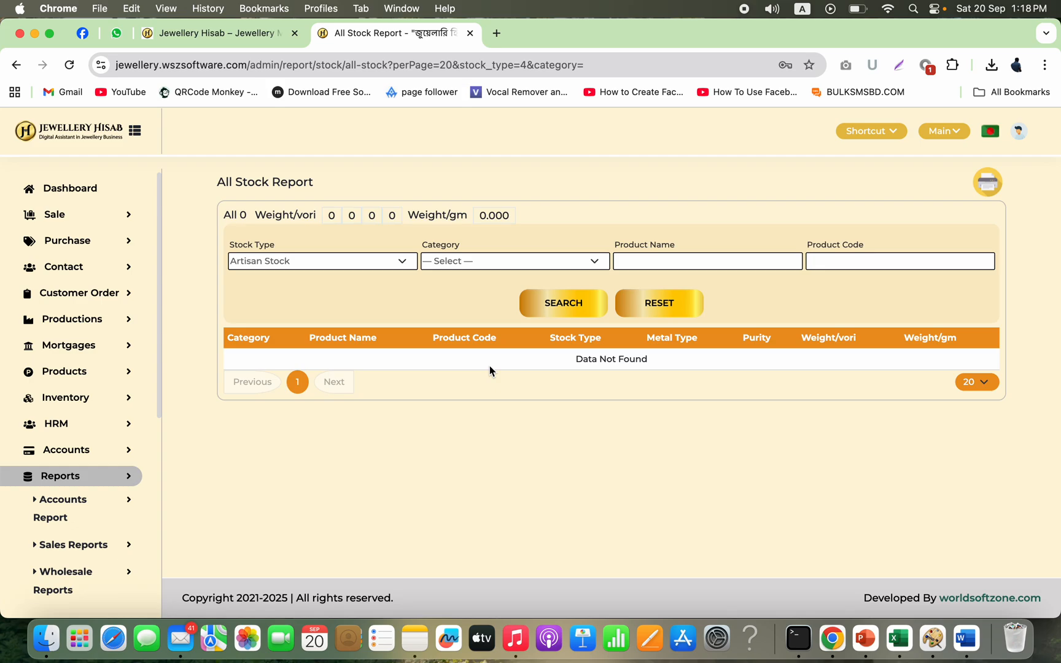
click(386, 269)
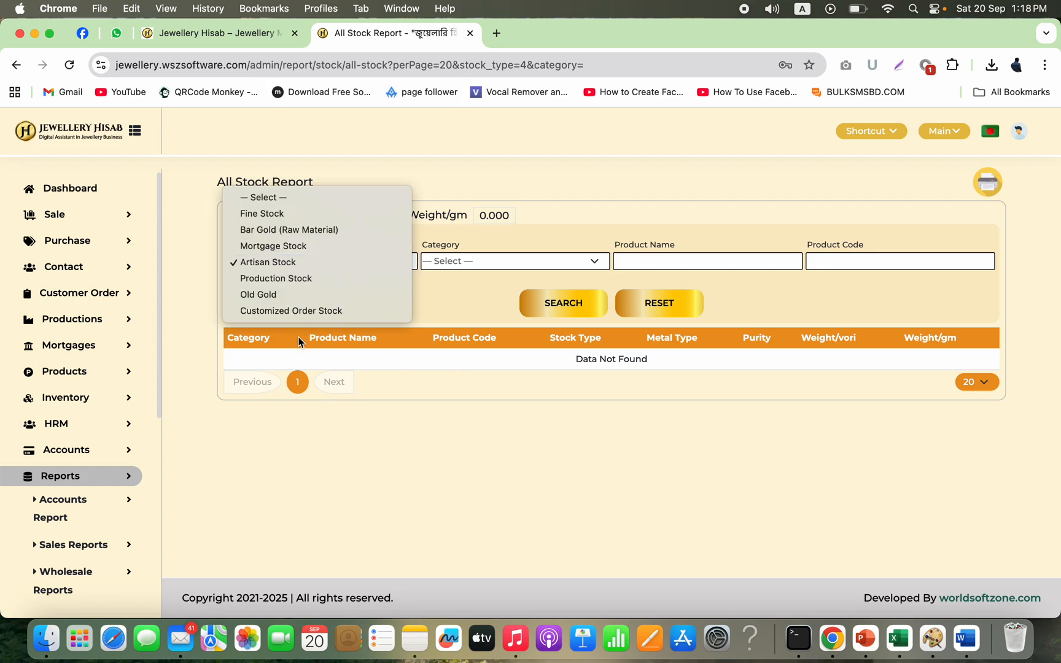
click(304, 230)
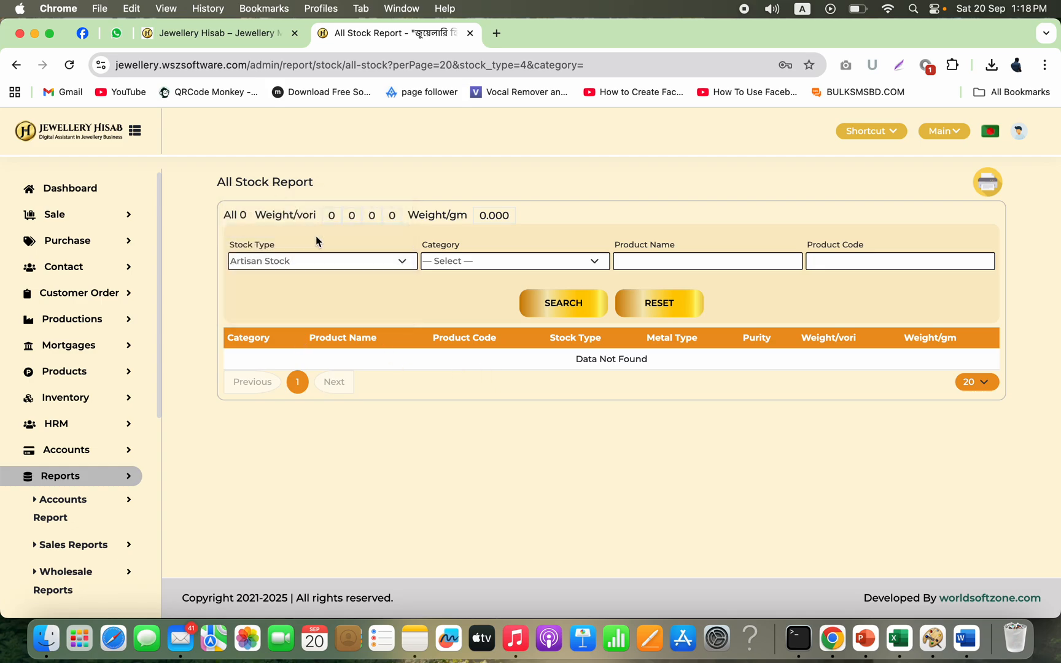
click(576, 308)
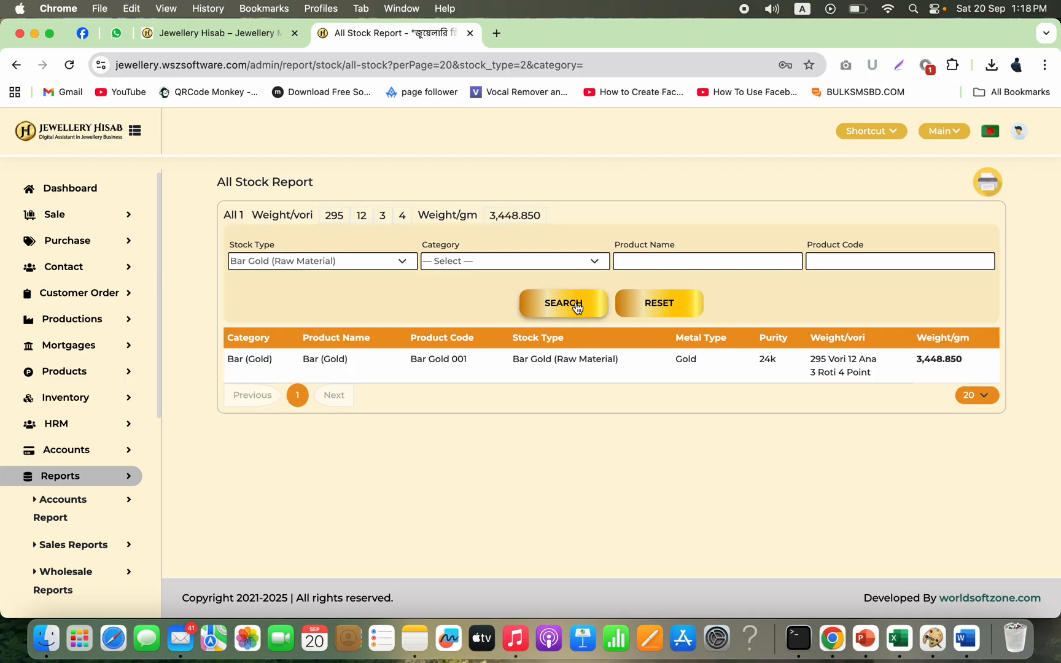
double_click(934, 362)
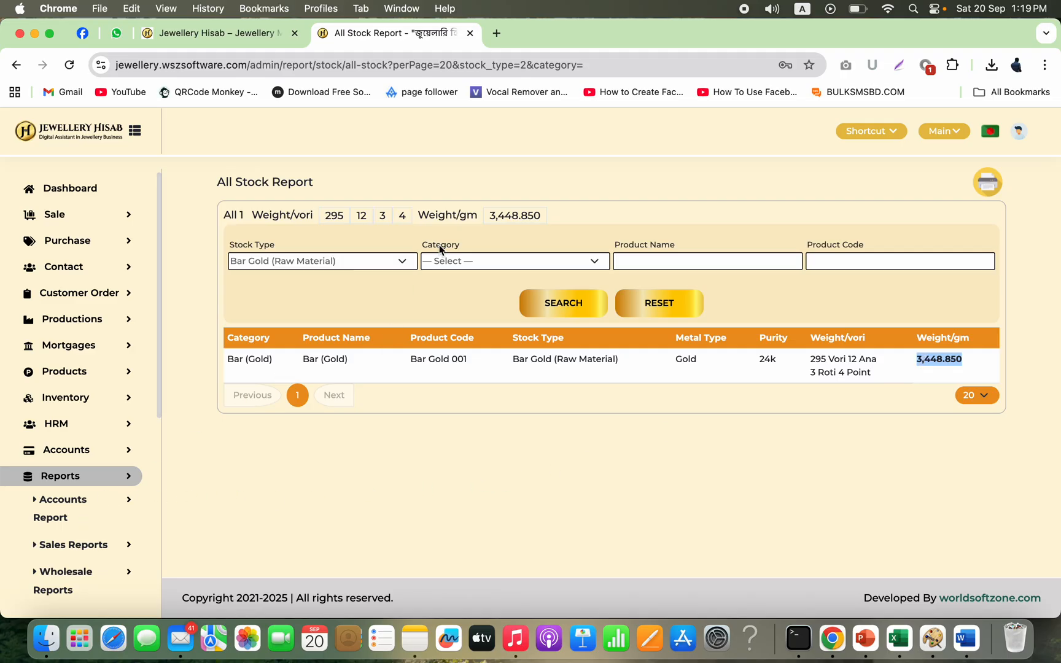
Step: Open the delivered customer order's invoice INV-664336943 from the order list and review its items
click(127, 296)
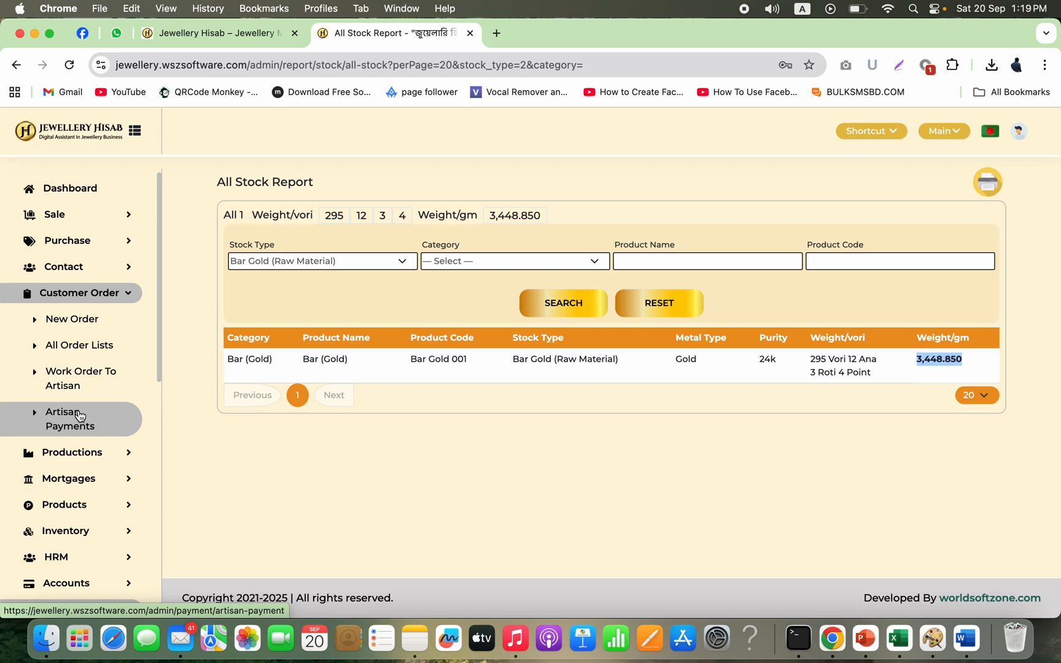
click(101, 353)
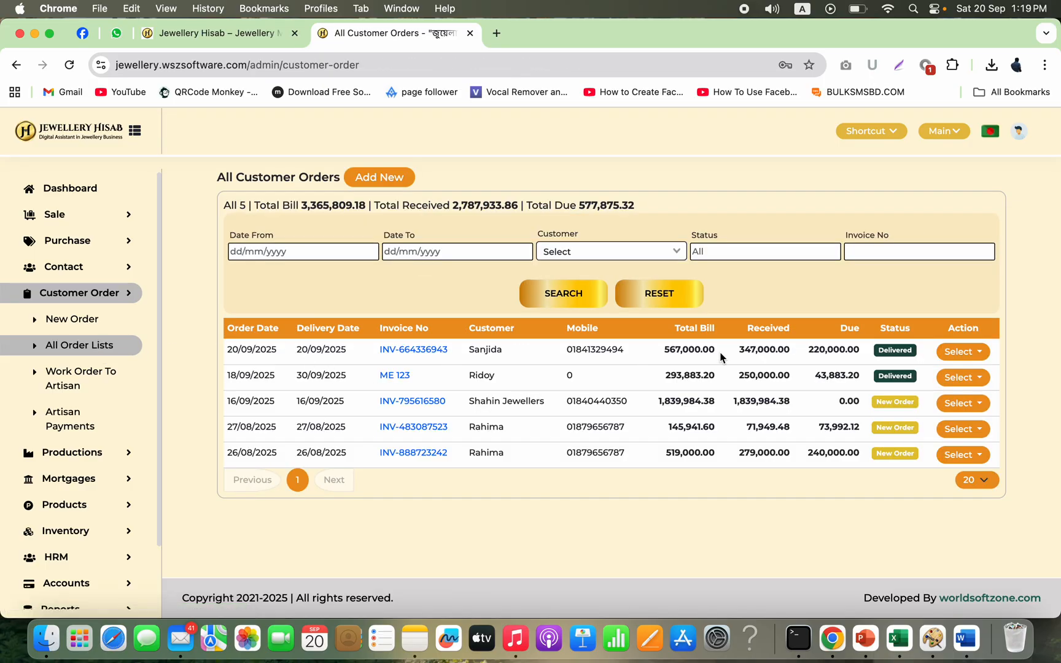
click(428, 348)
scroll(536, 528, down, 3)
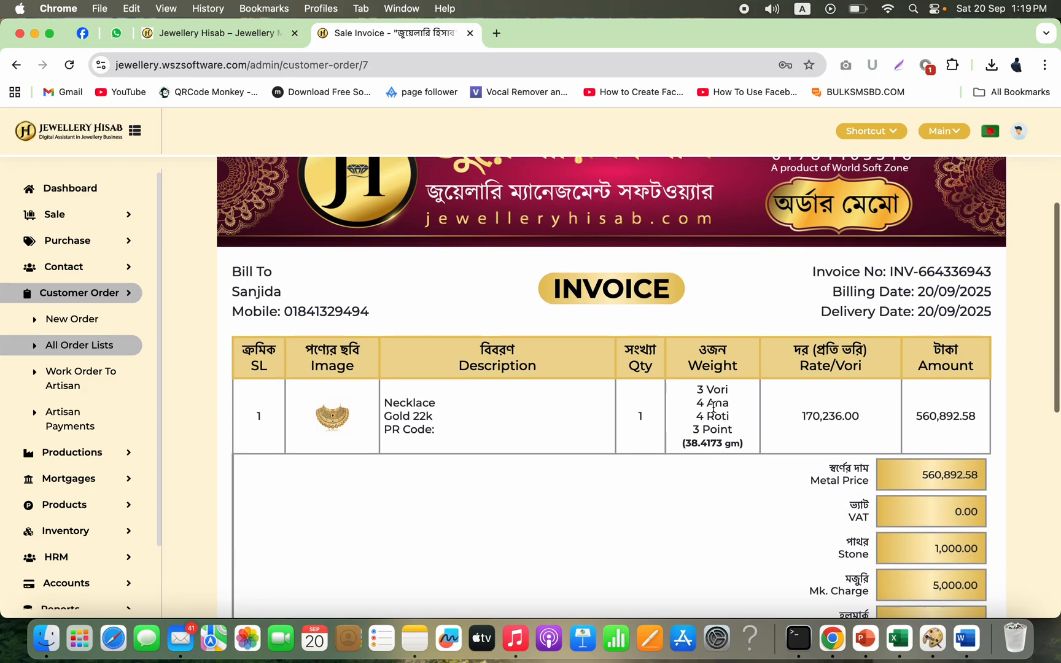
click(115, 352)
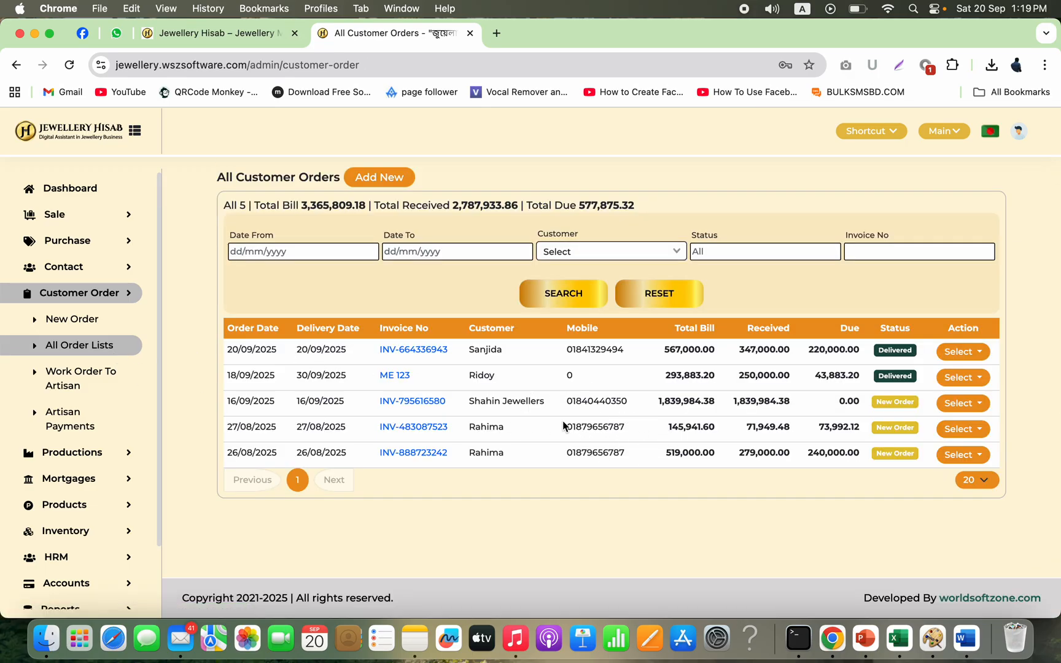
Step: Open customer order INV-483087523 for editing and inspect its item's weight fields before returning to the order list
click(963, 430)
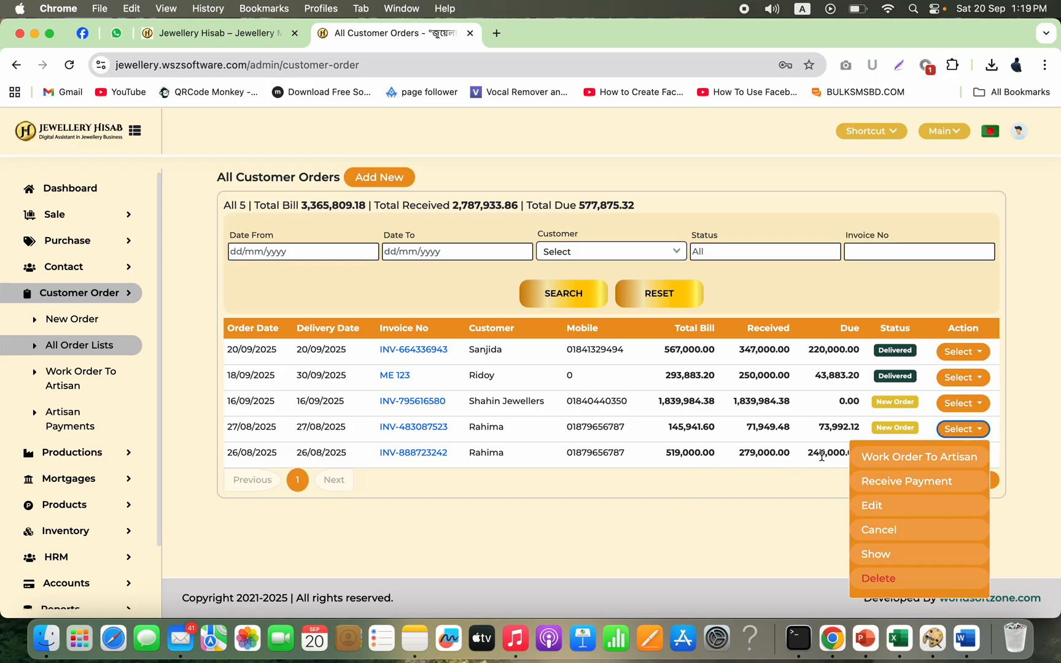
click(876, 507)
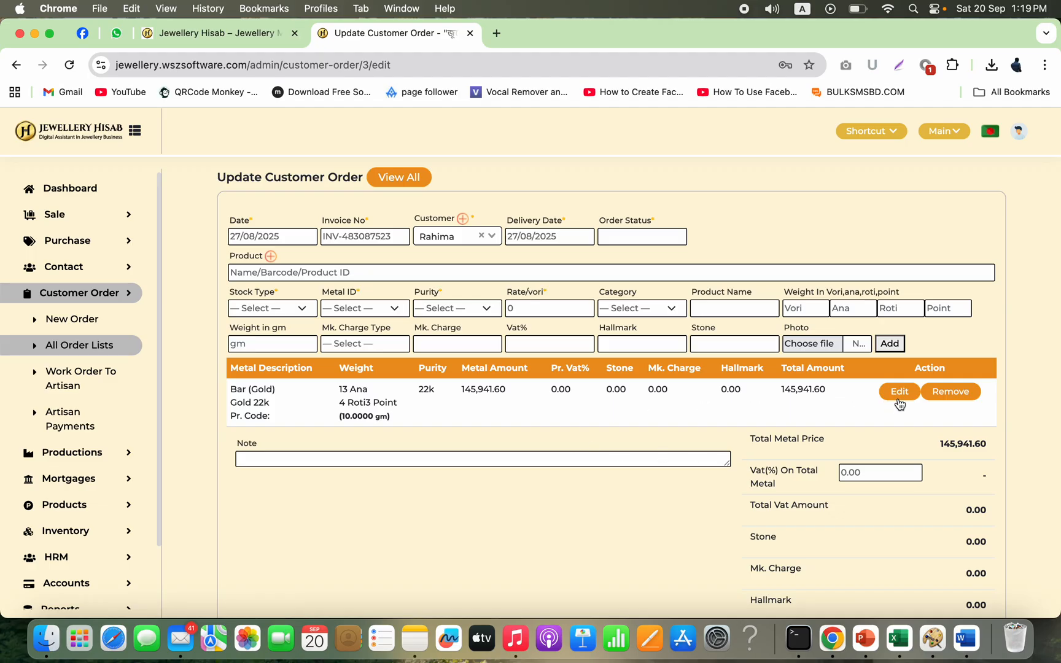
click(888, 399)
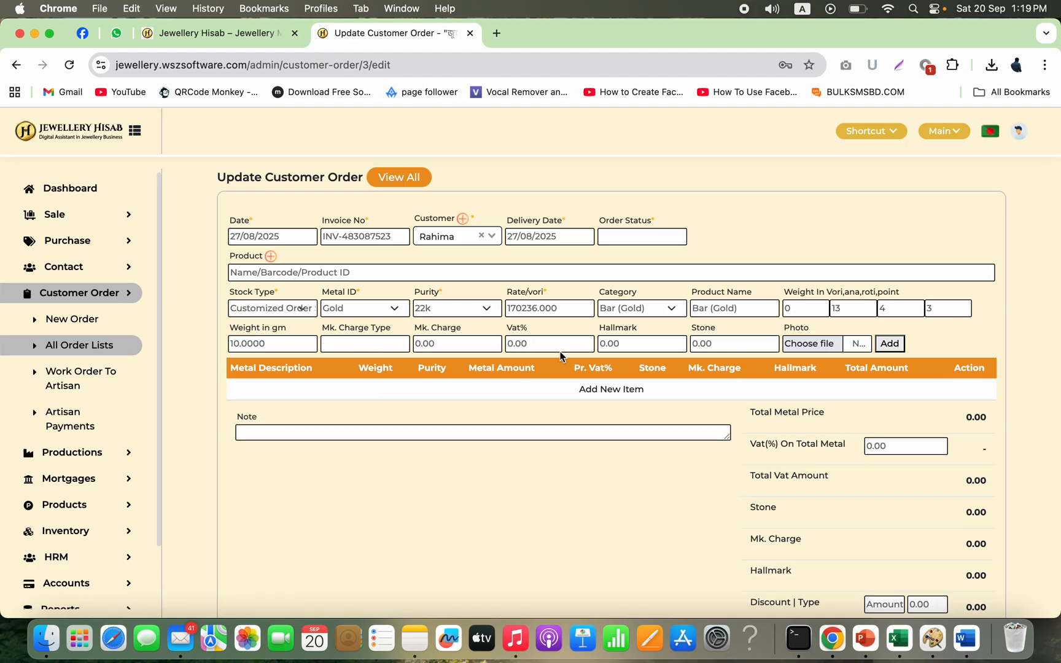
click(858, 308)
click(907, 308)
click(942, 309)
click(97, 347)
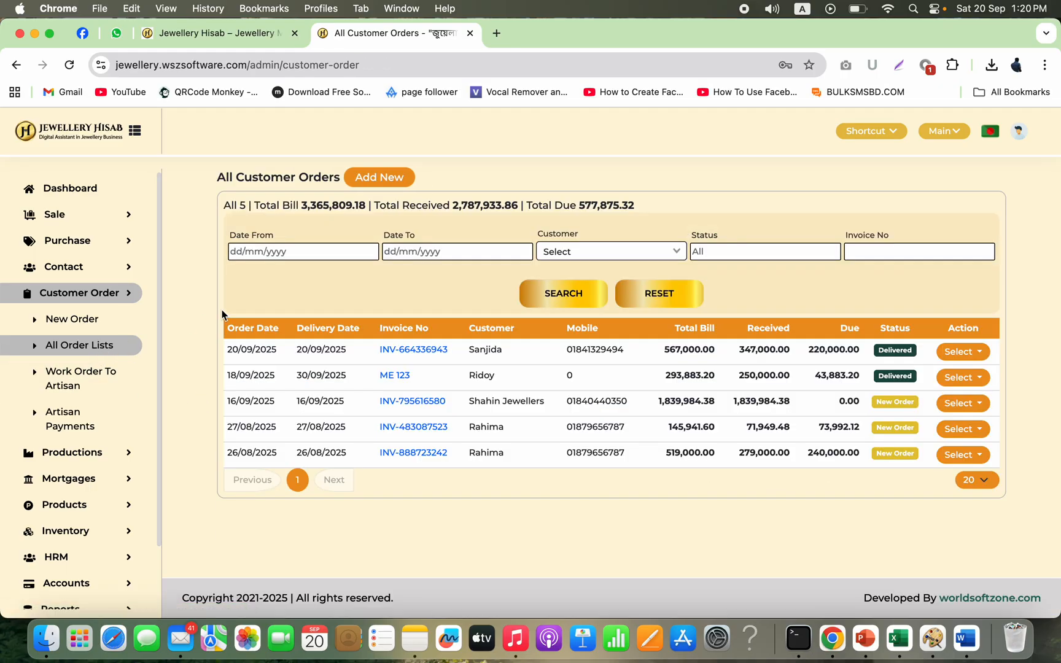